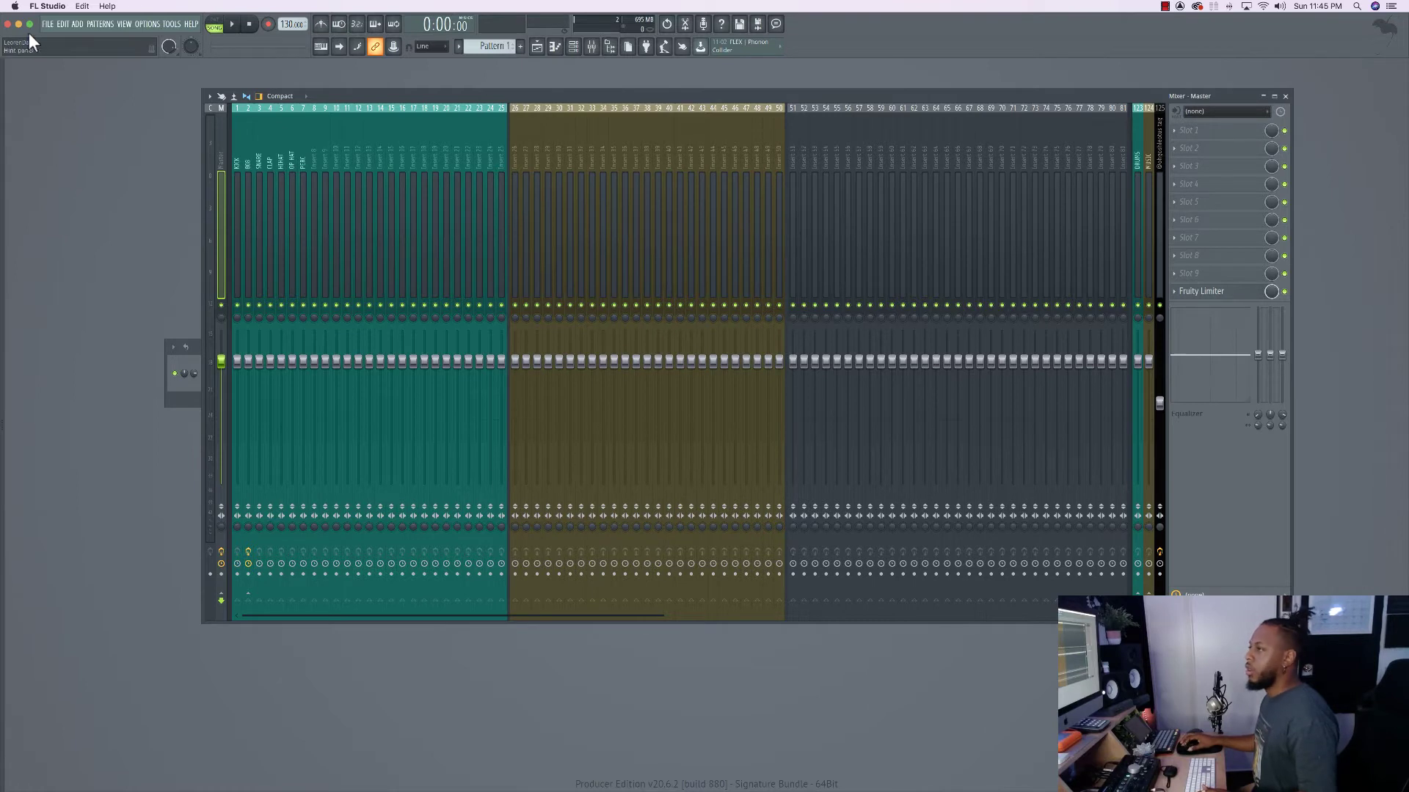
Start a new project from the Minimal > Empty template, dismissing the save-changes prompt.
left_click(47, 22)
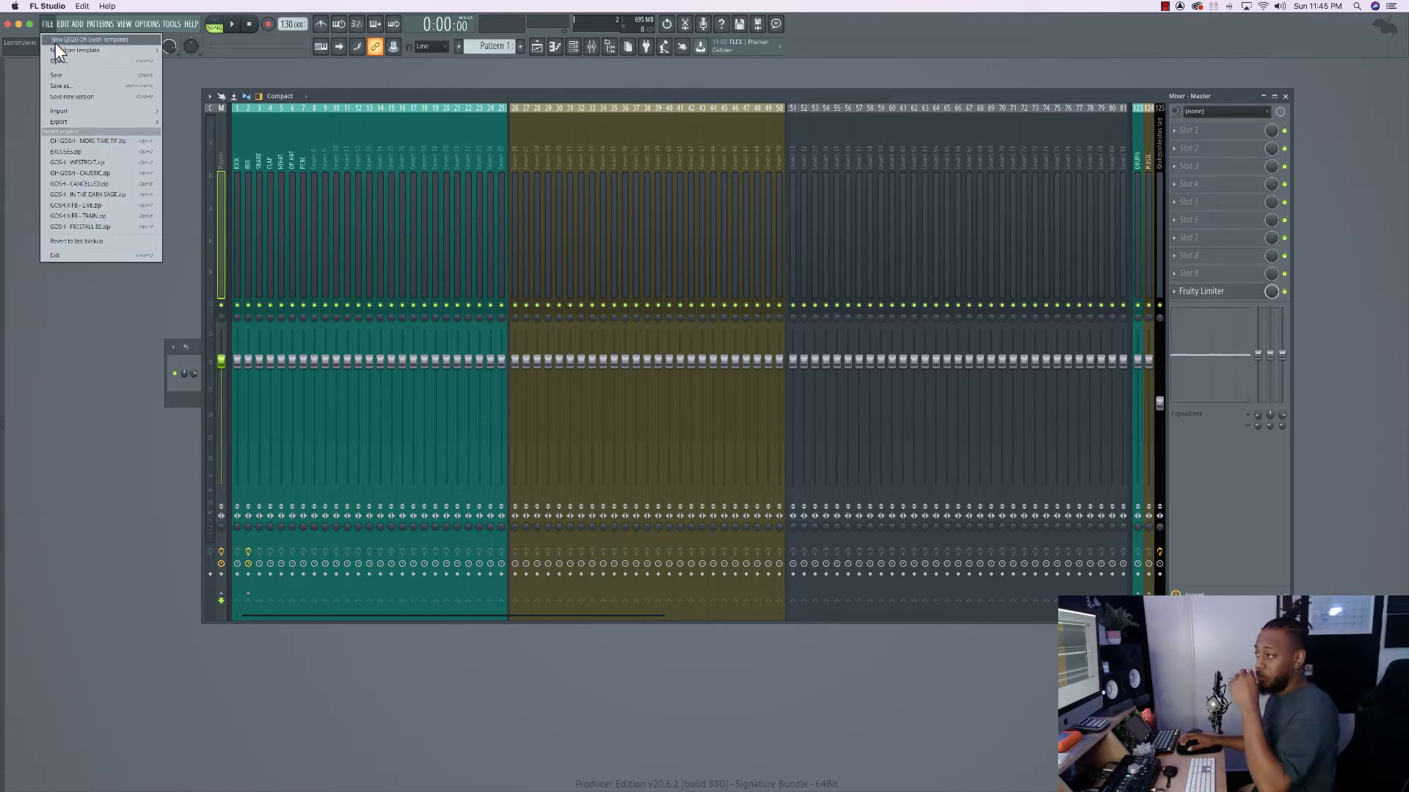
mouse_move(61, 50)
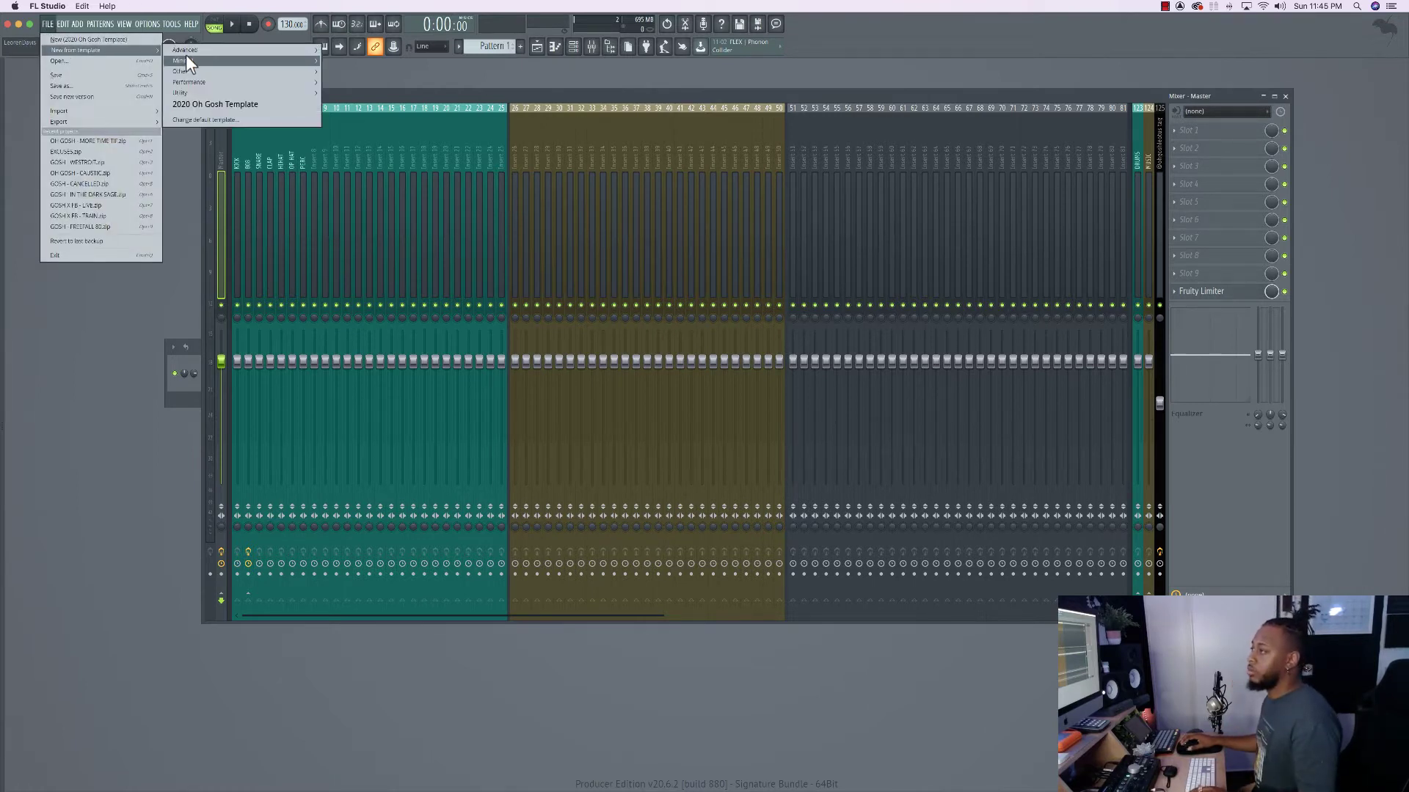
left_click(69, 41)
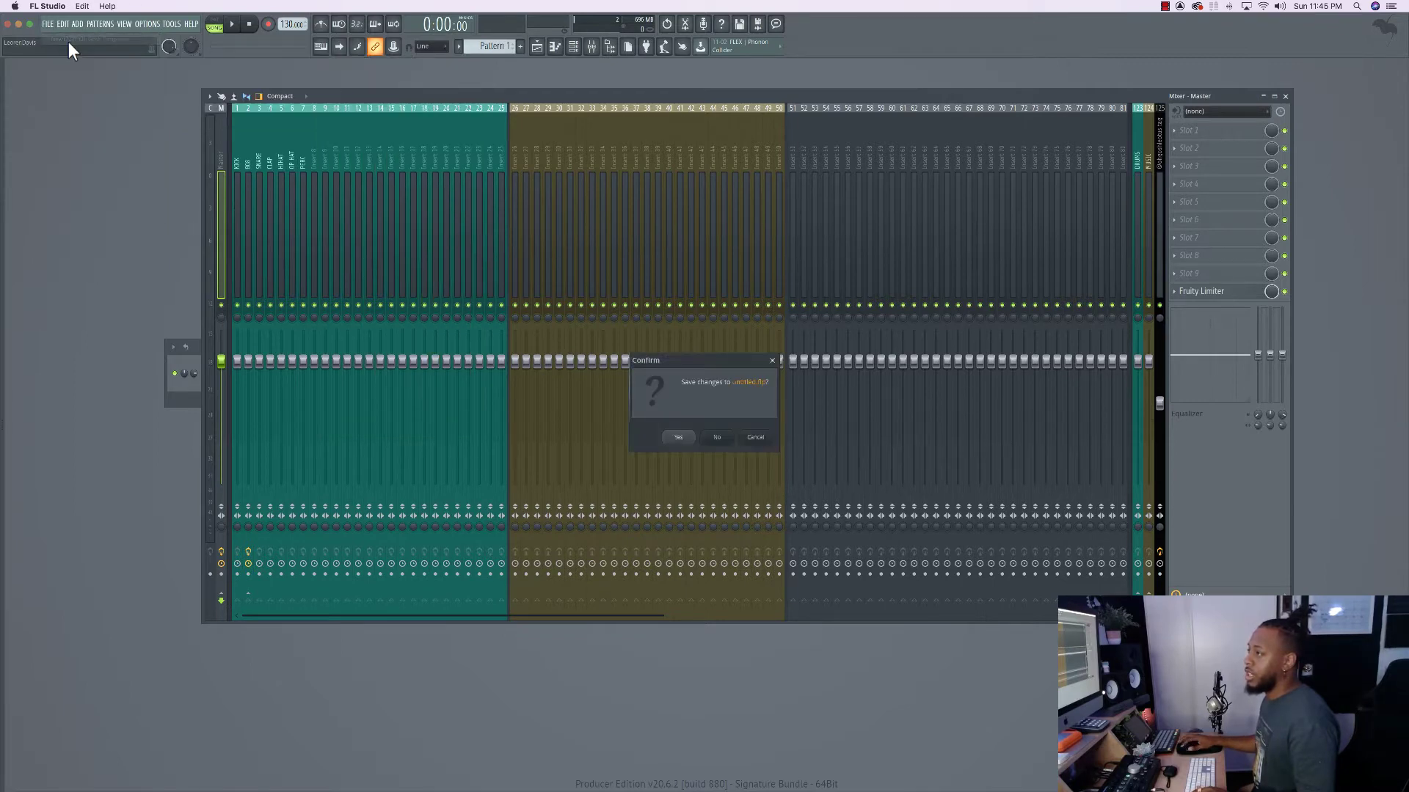
left_click(716, 443)
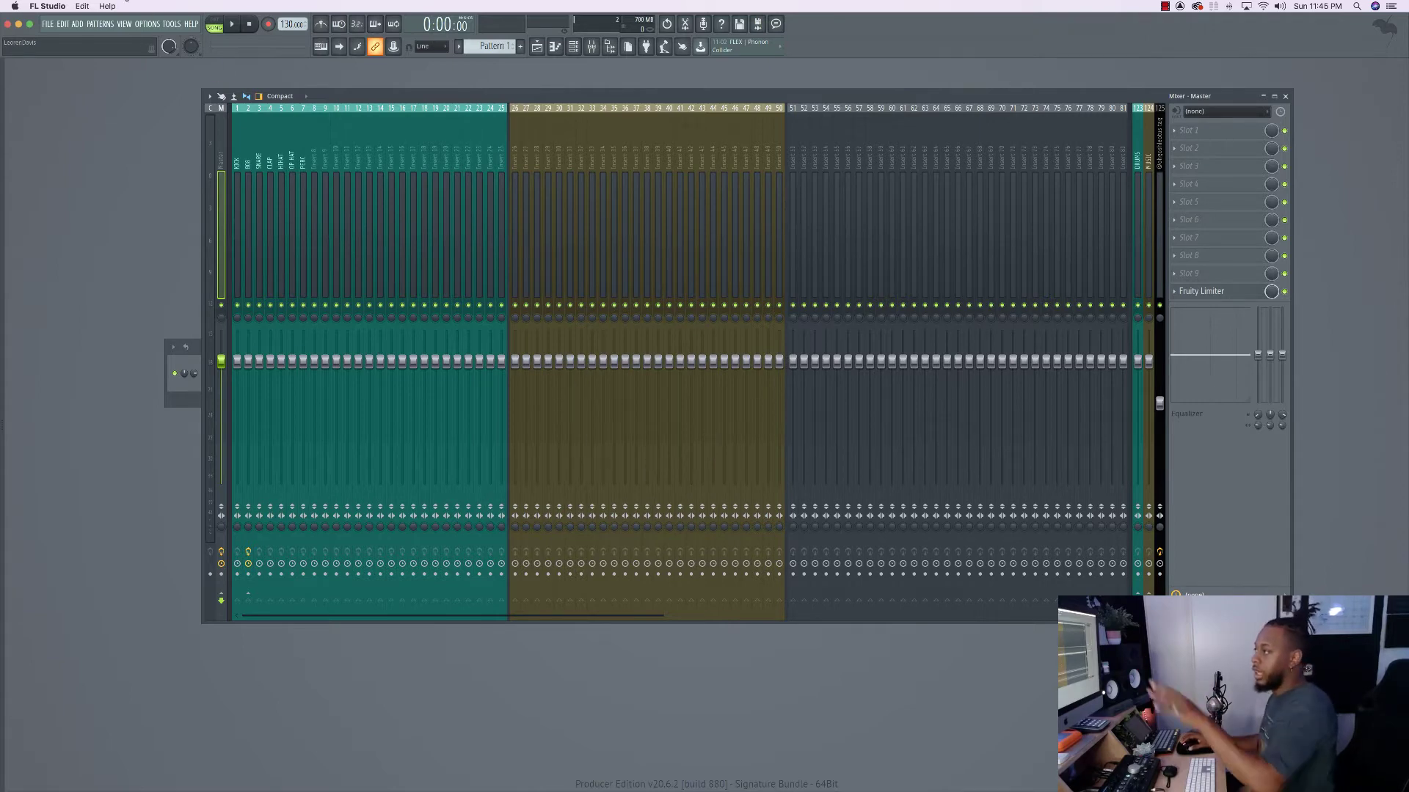
left_click(50, 24)
mouse_move(56, 47)
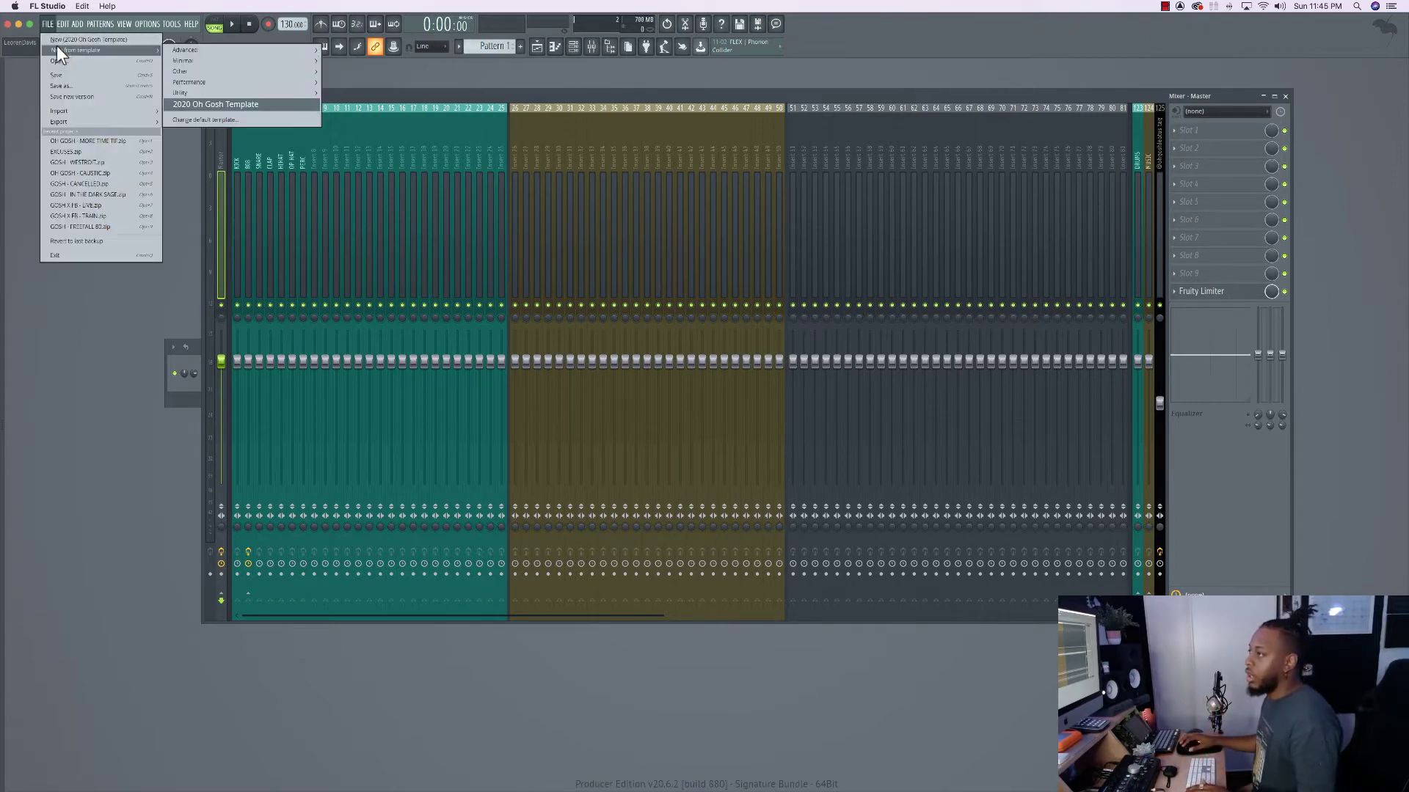
mouse_move(209, 61)
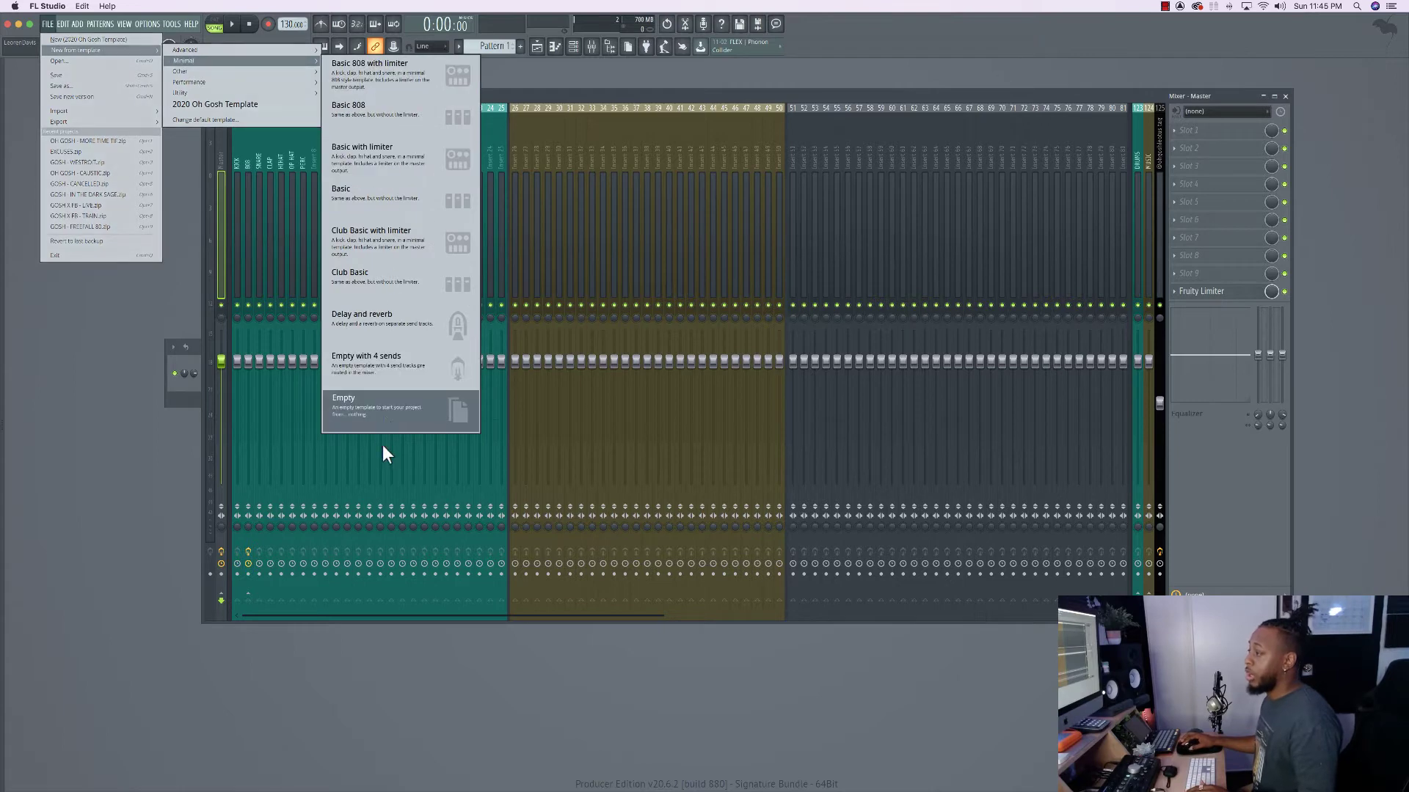
left_click(382, 444)
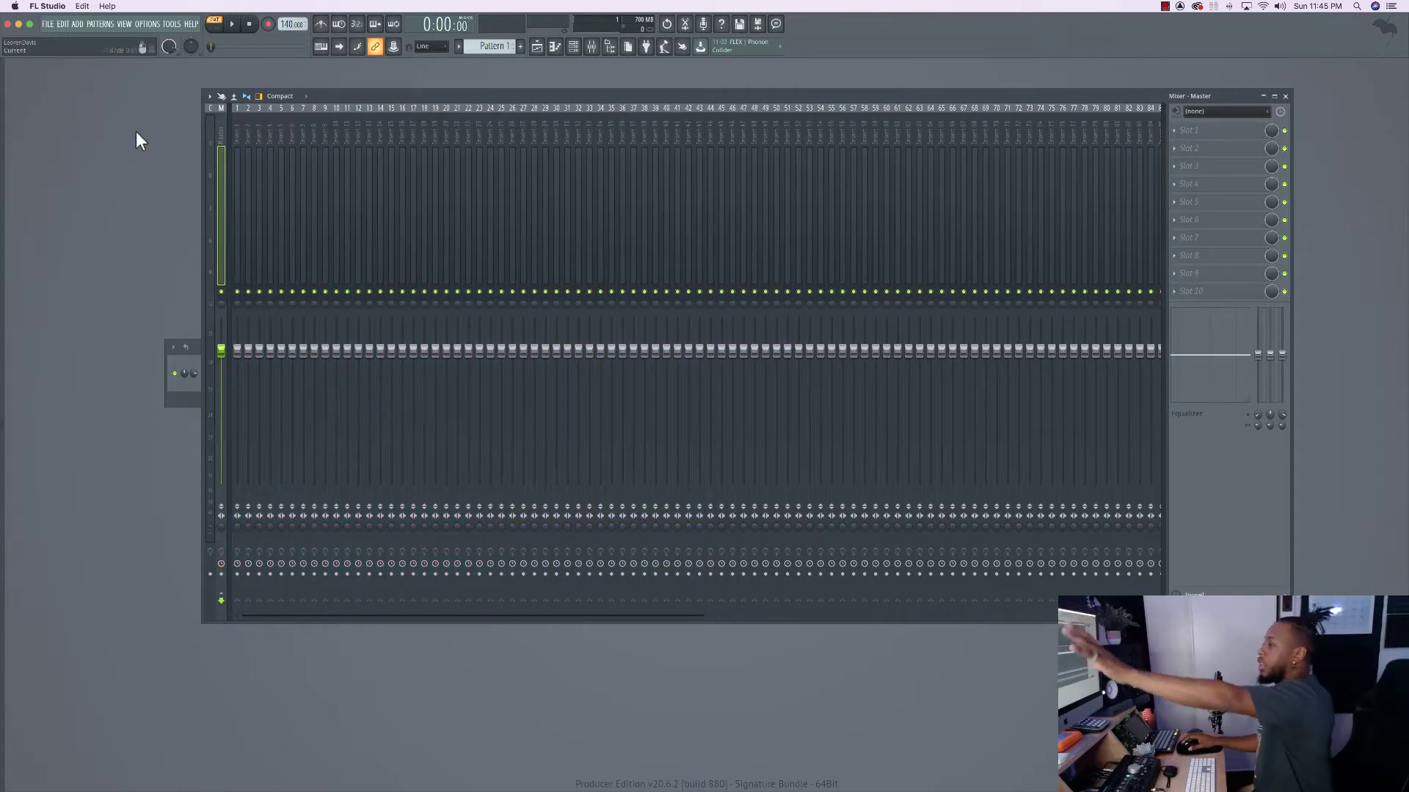
Move the Mixer window up and right, and place the Channel Rack below it.
left_click_drag(239, 129, 219, 86)
left_click_drag(534, 96, 649, 65)
left_click(573, 46)
left_click_drag(446, 346, 618, 609)
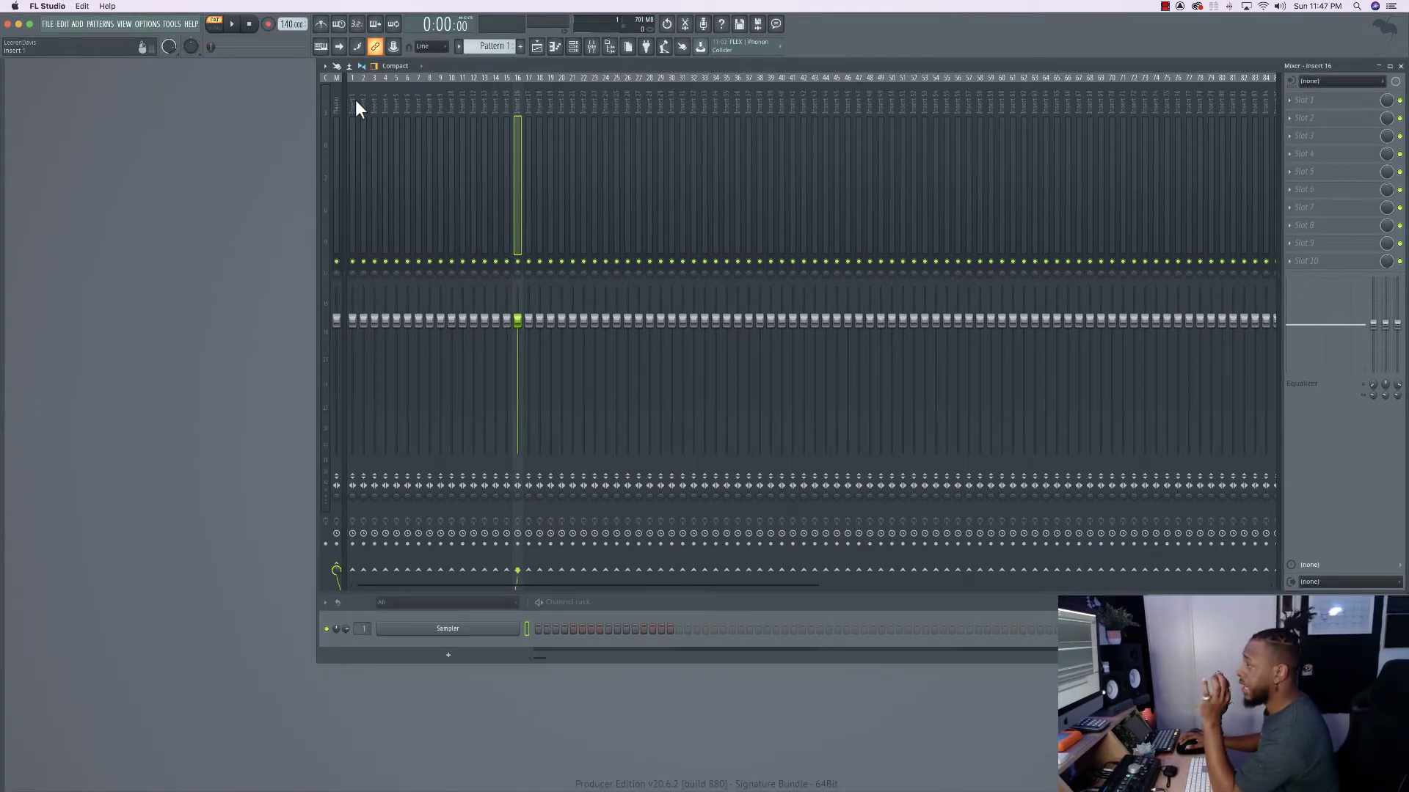
Select mixer inserts 1–25 and give them a salmon-orange color.
left_click_drag(355, 100, 613, 89)
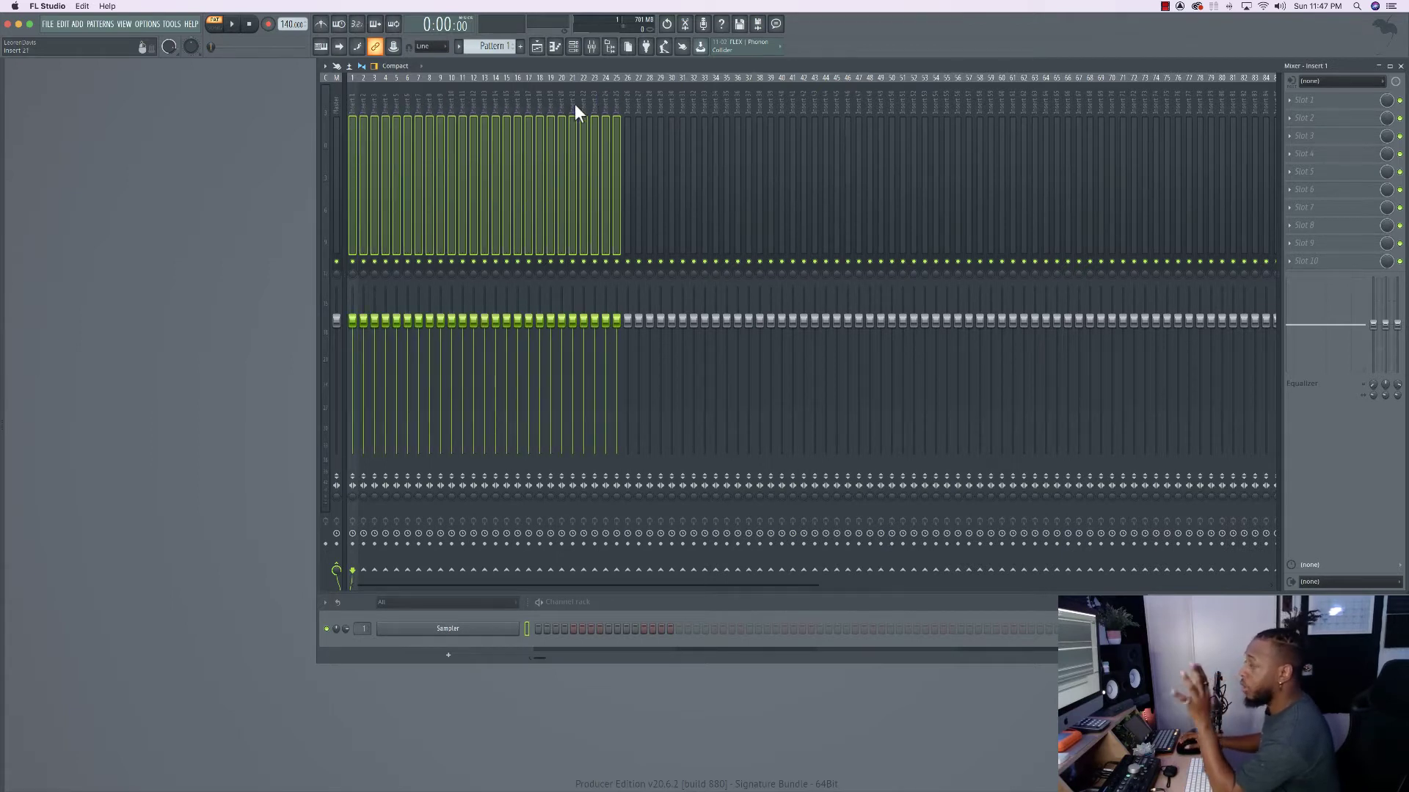
left_click(550, 100)
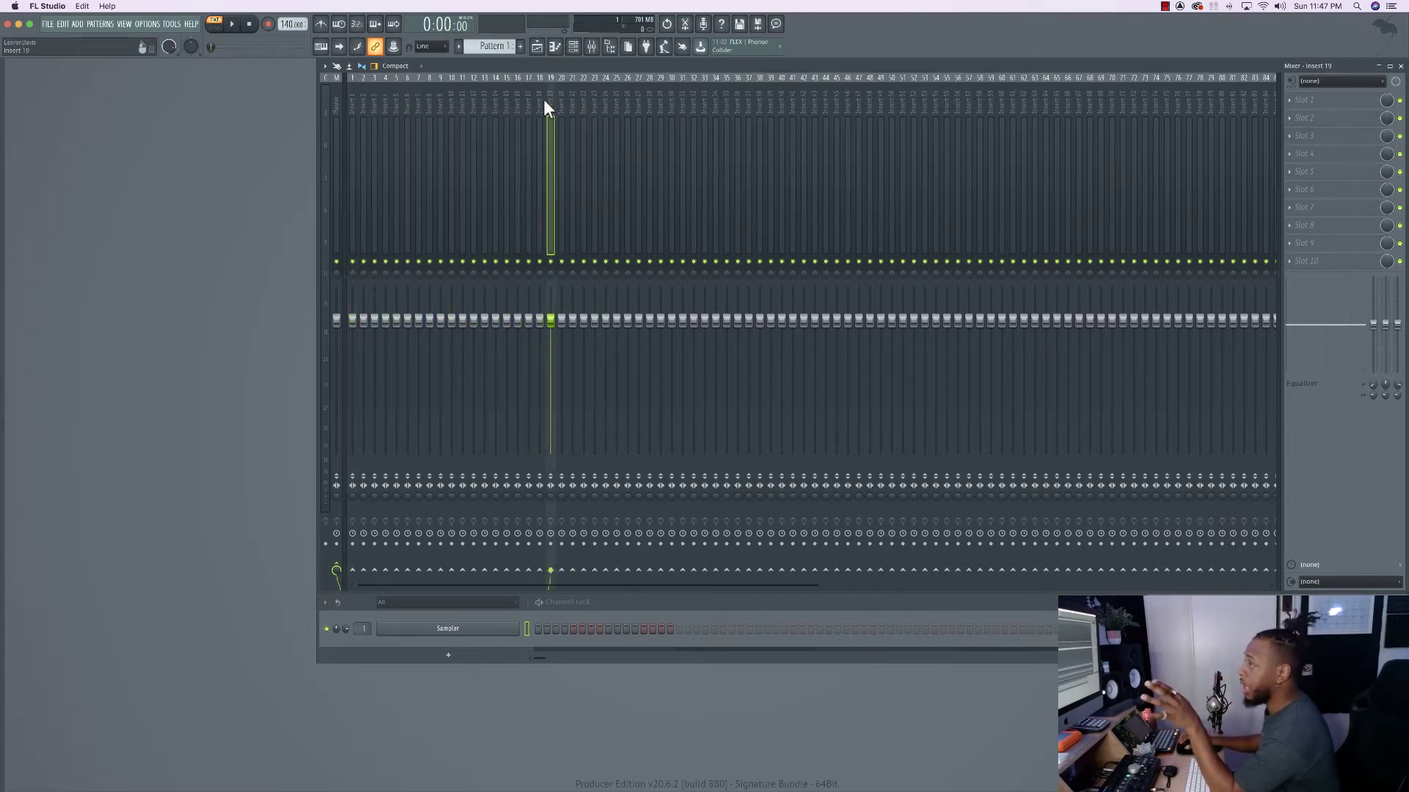
left_click(350, 94)
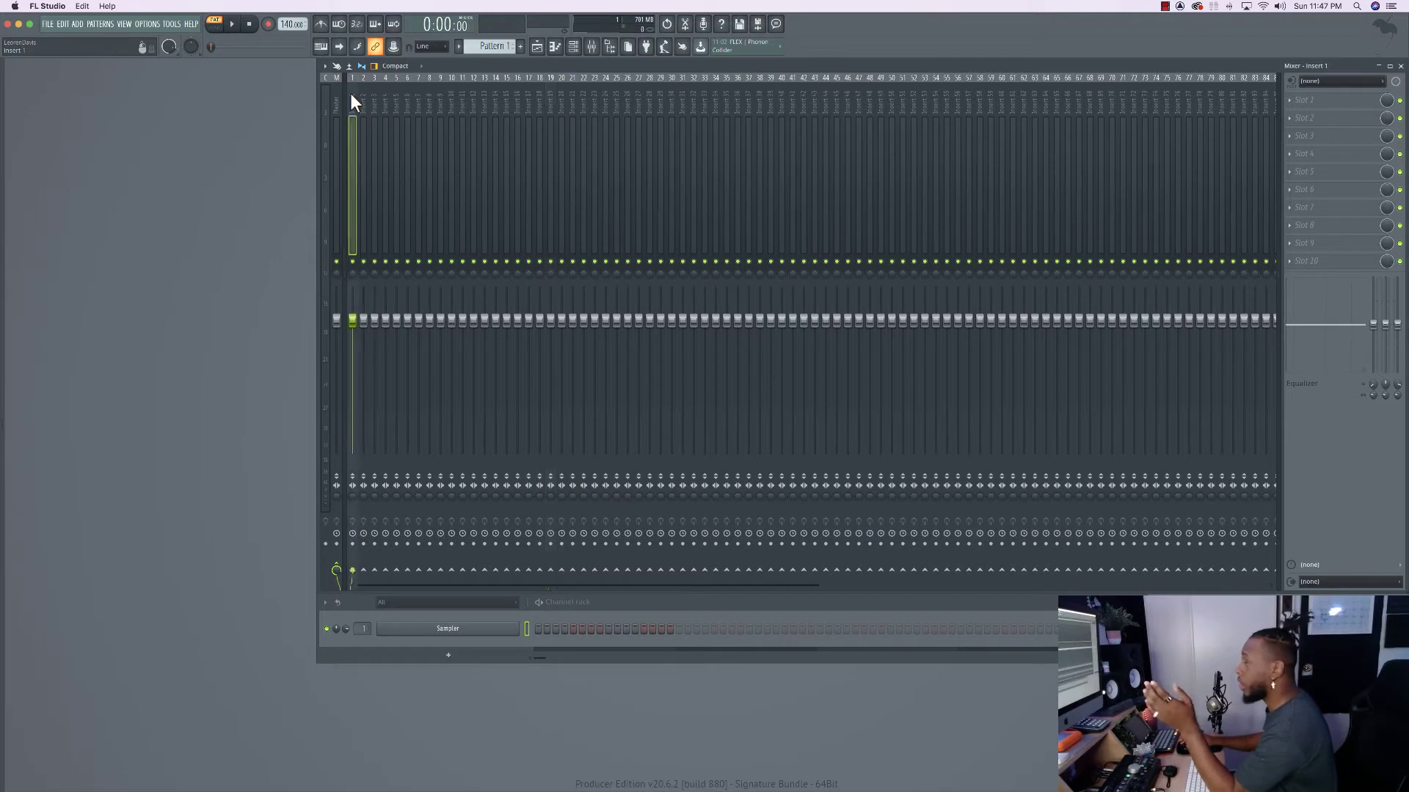
left_click_drag(351, 94, 617, 88)
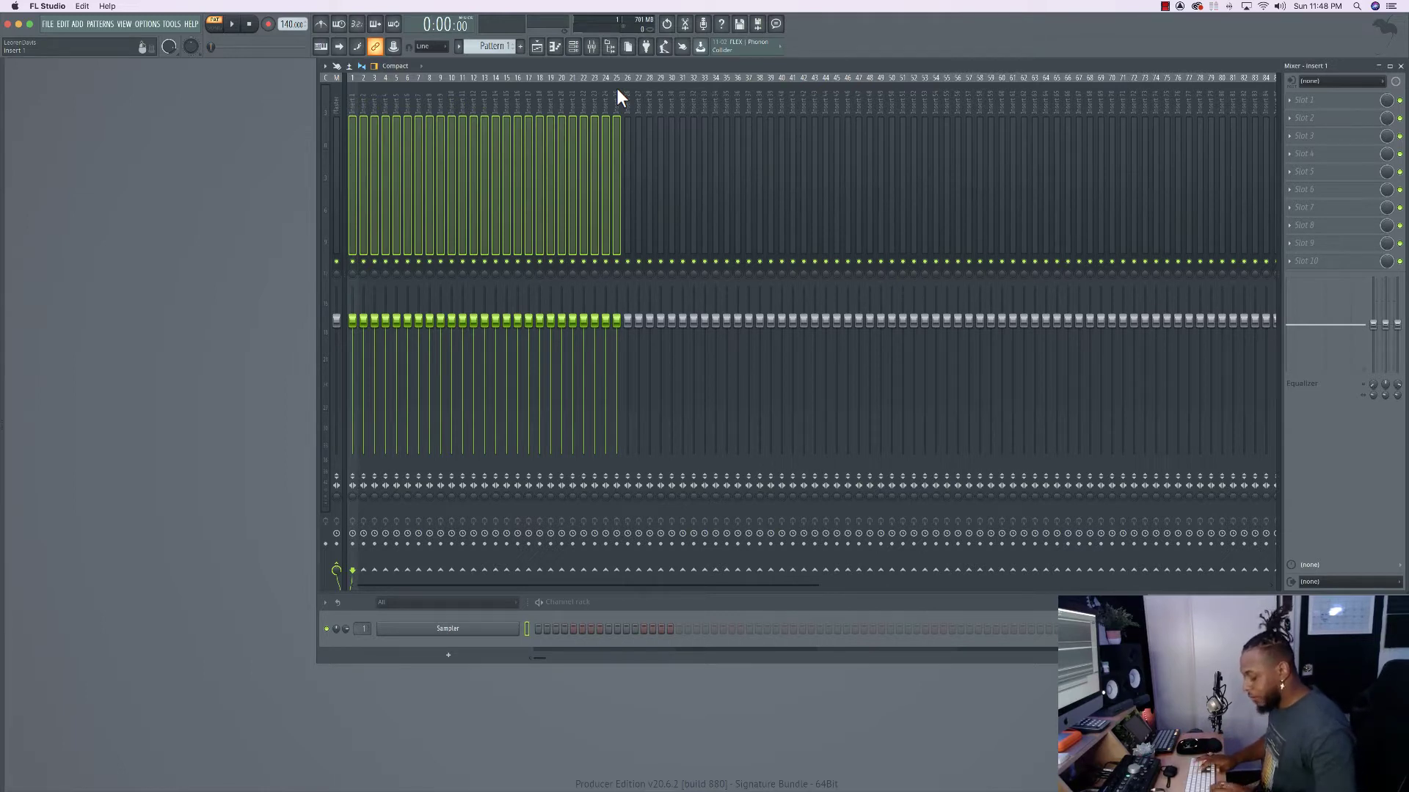
key("F2")
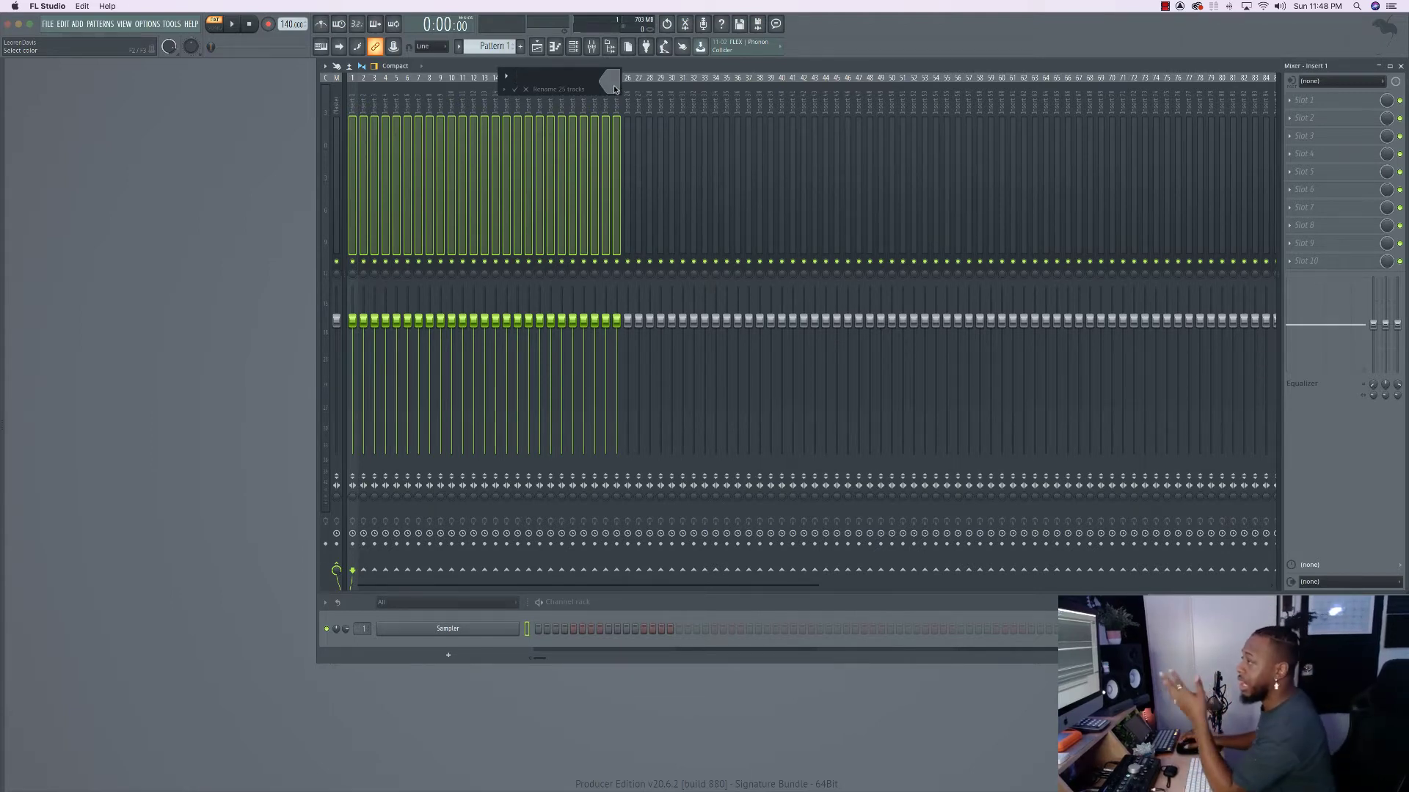
left_click(612, 84)
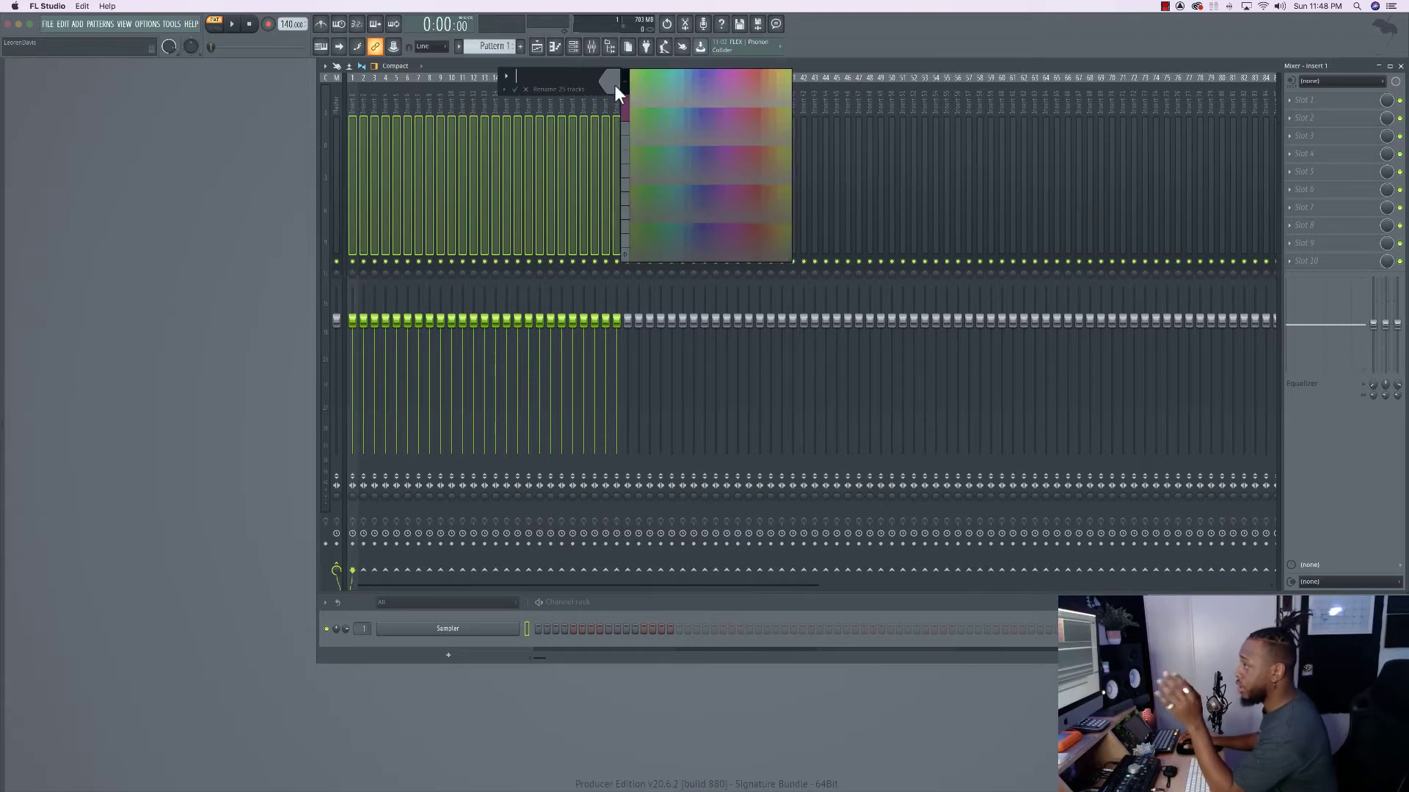
left_click(768, 72)
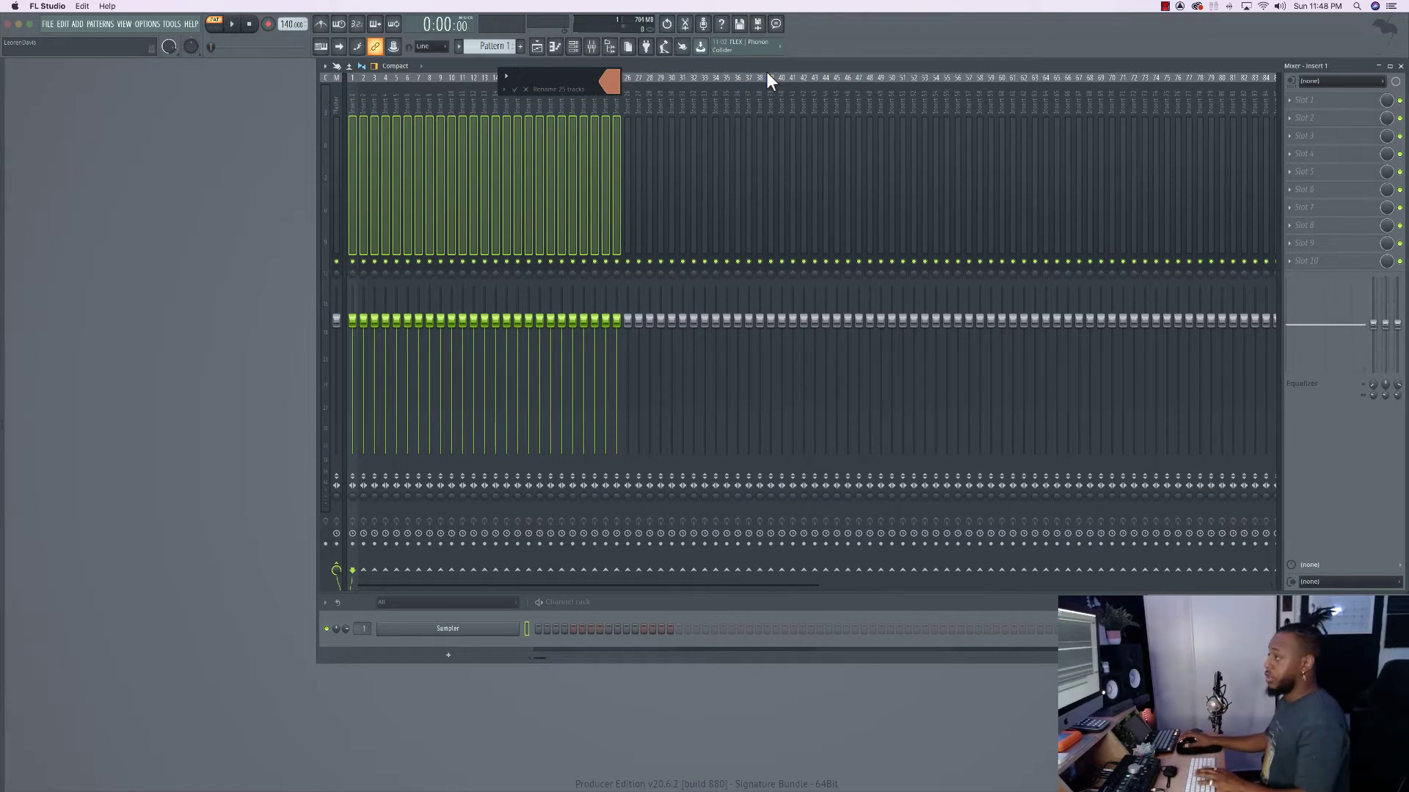
key("Return")
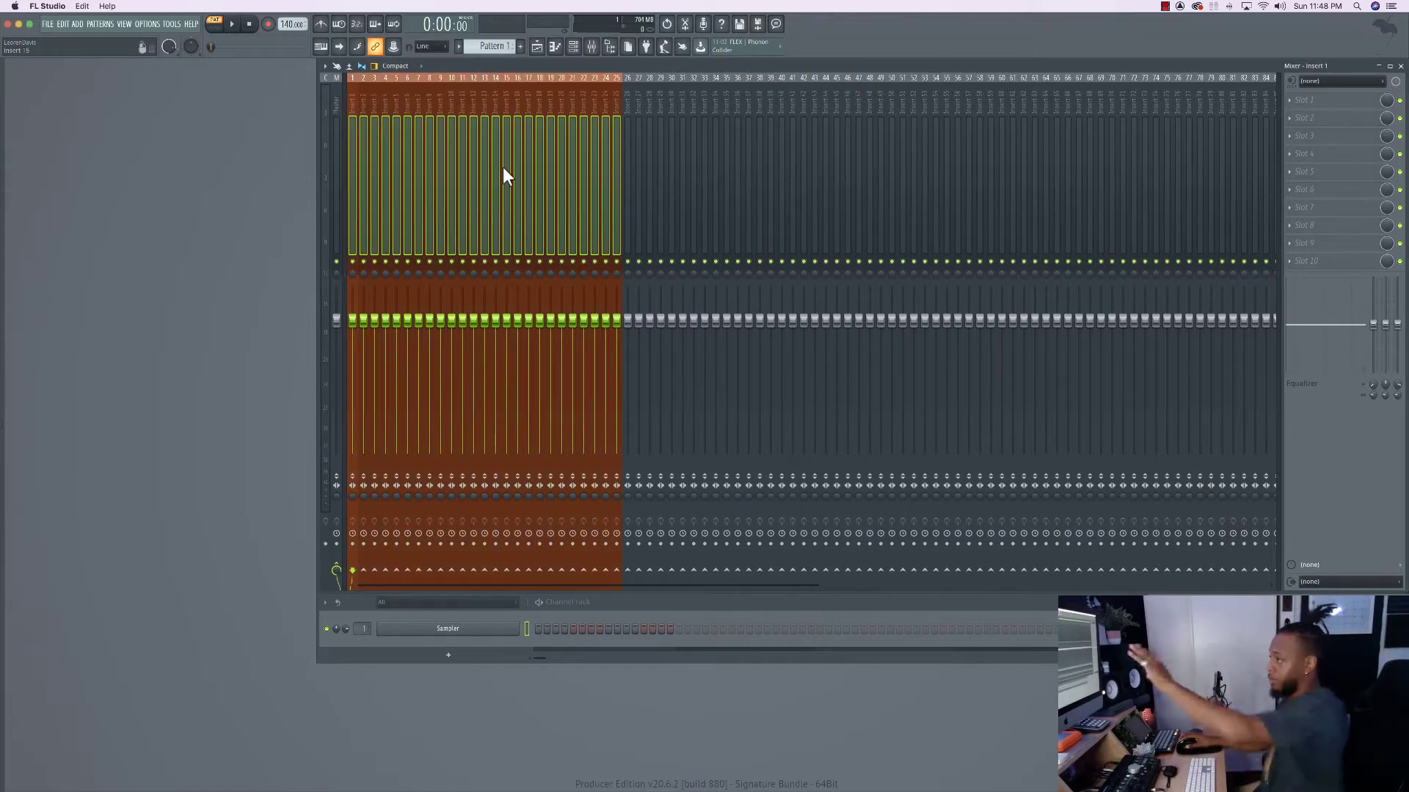
Select inserts 26–50, color them green, then clear the selection.
left_click(628, 101)
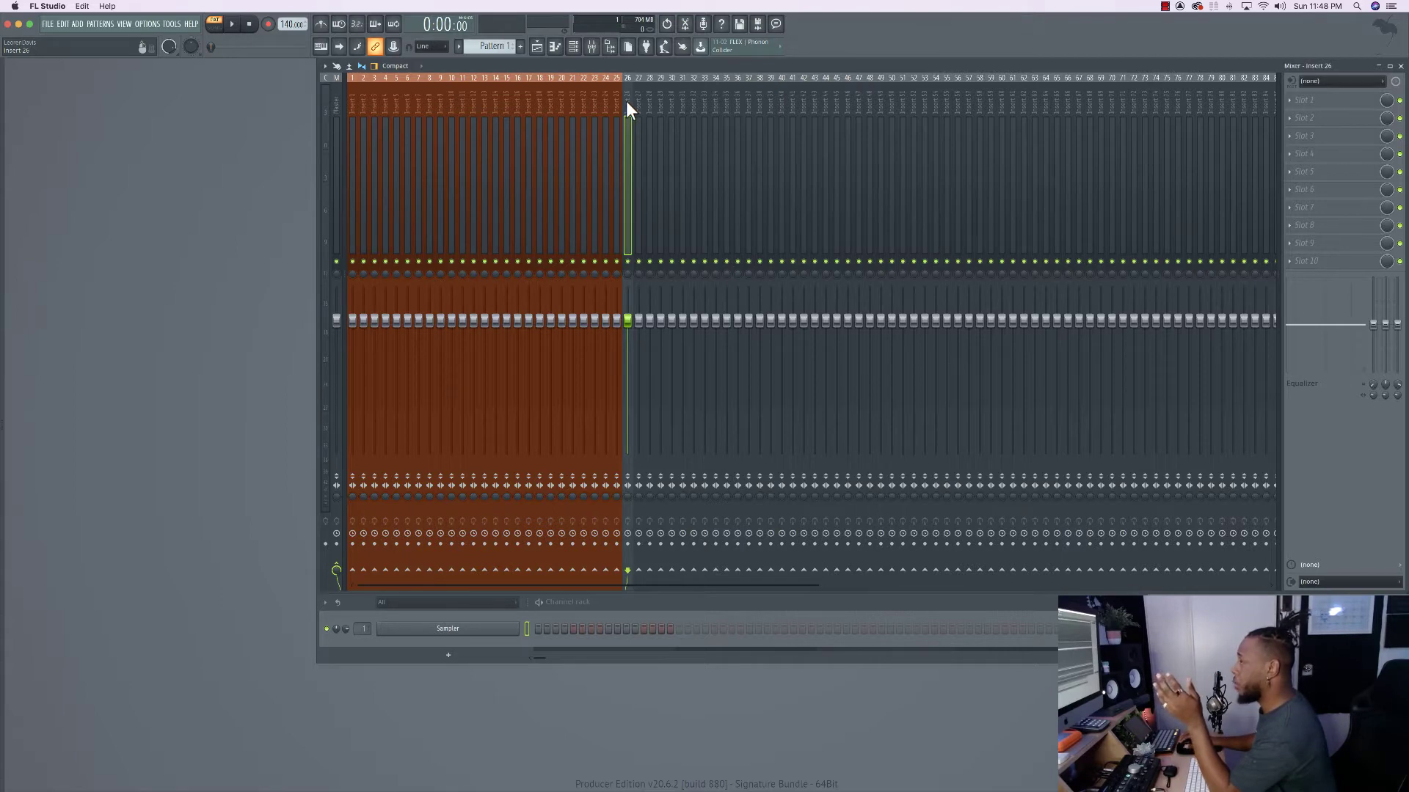
left_click_drag(627, 100, 889, 92)
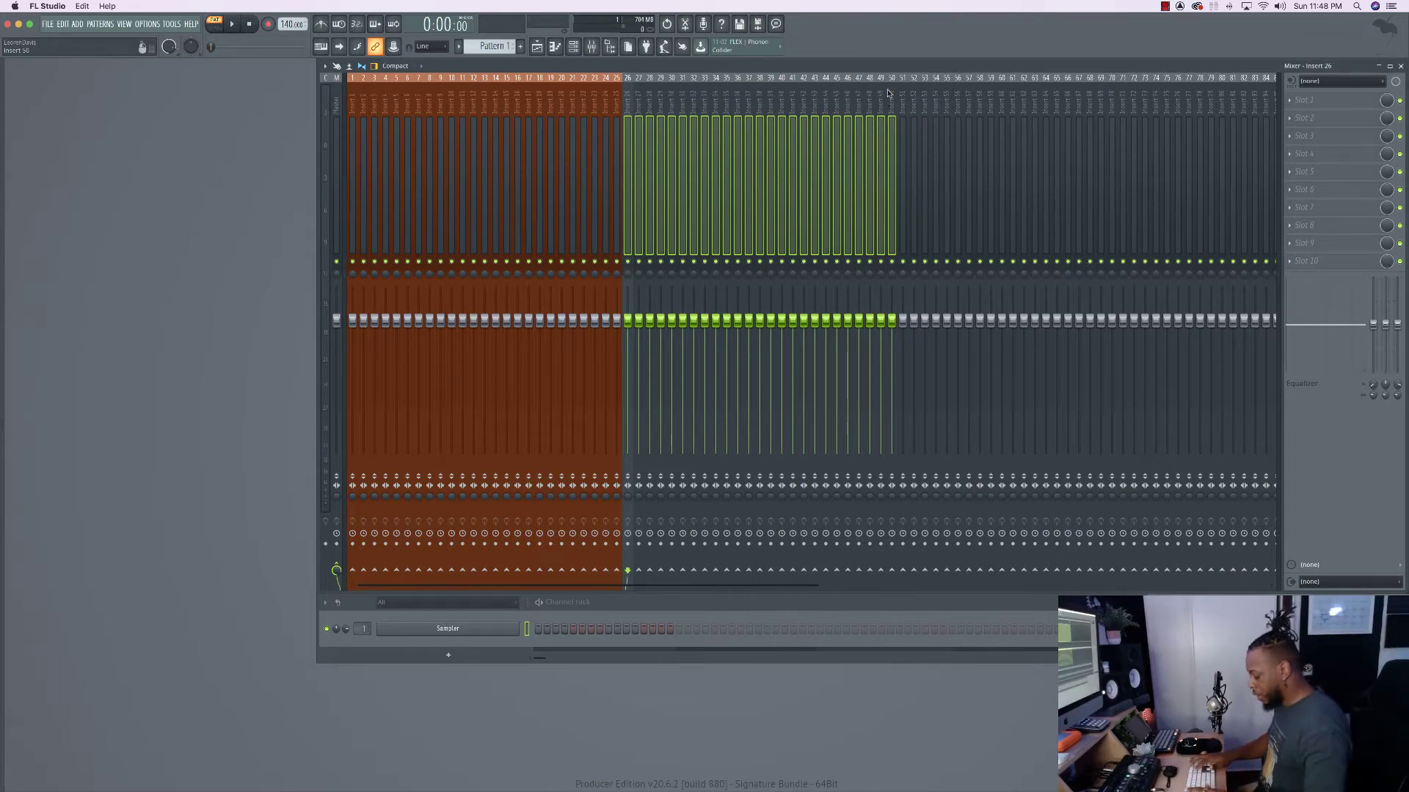
key("F2")
left_click(887, 82)
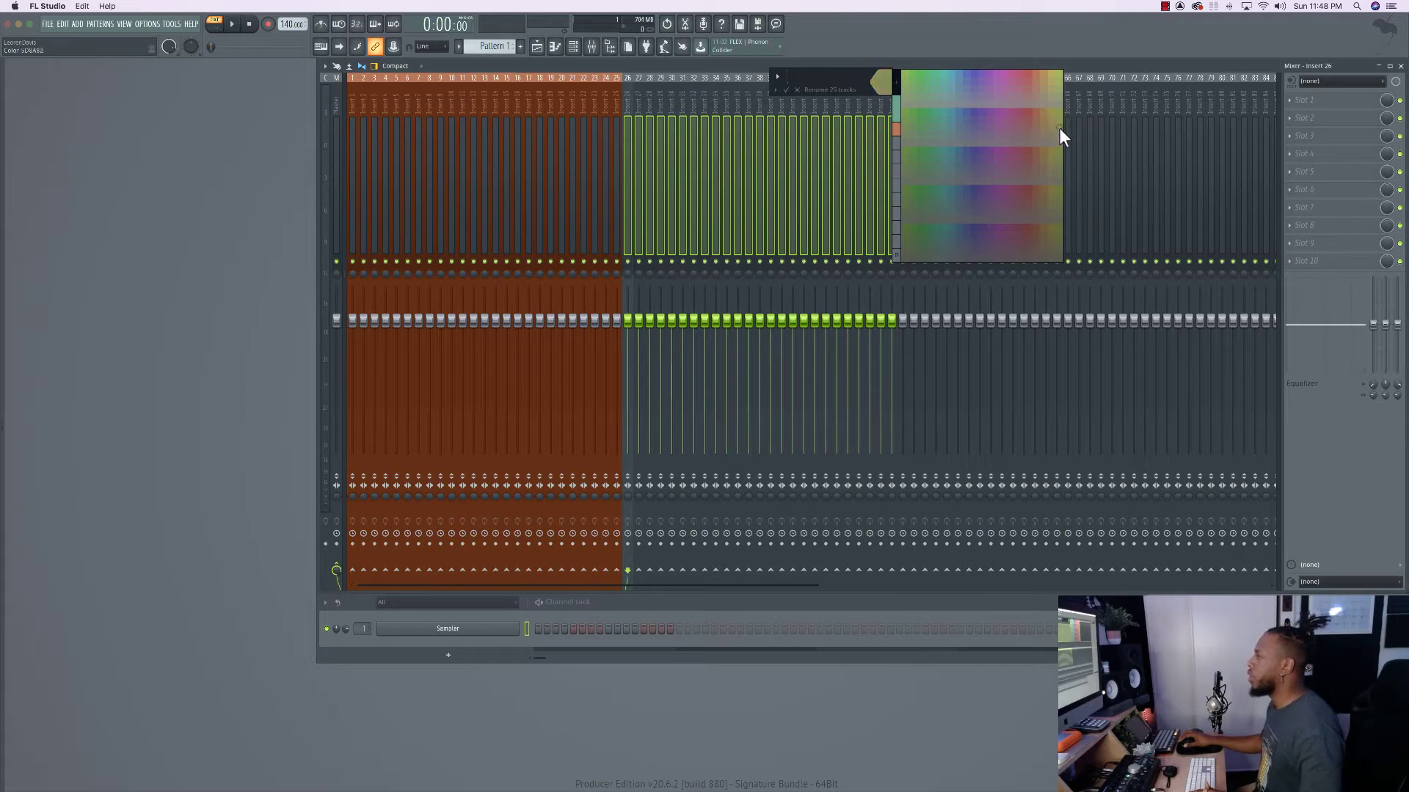
left_click(932, 119)
key("Return")
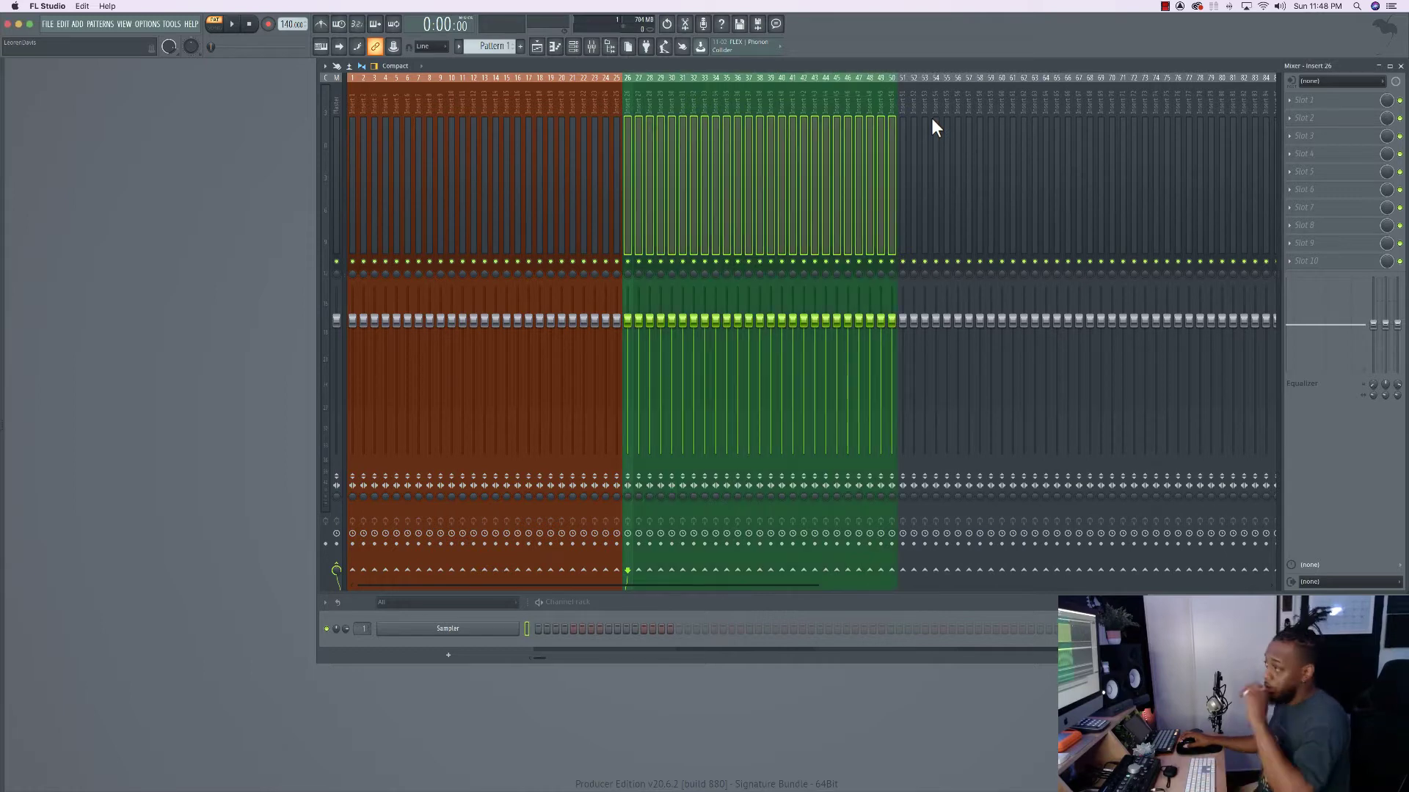
left_click(671, 107)
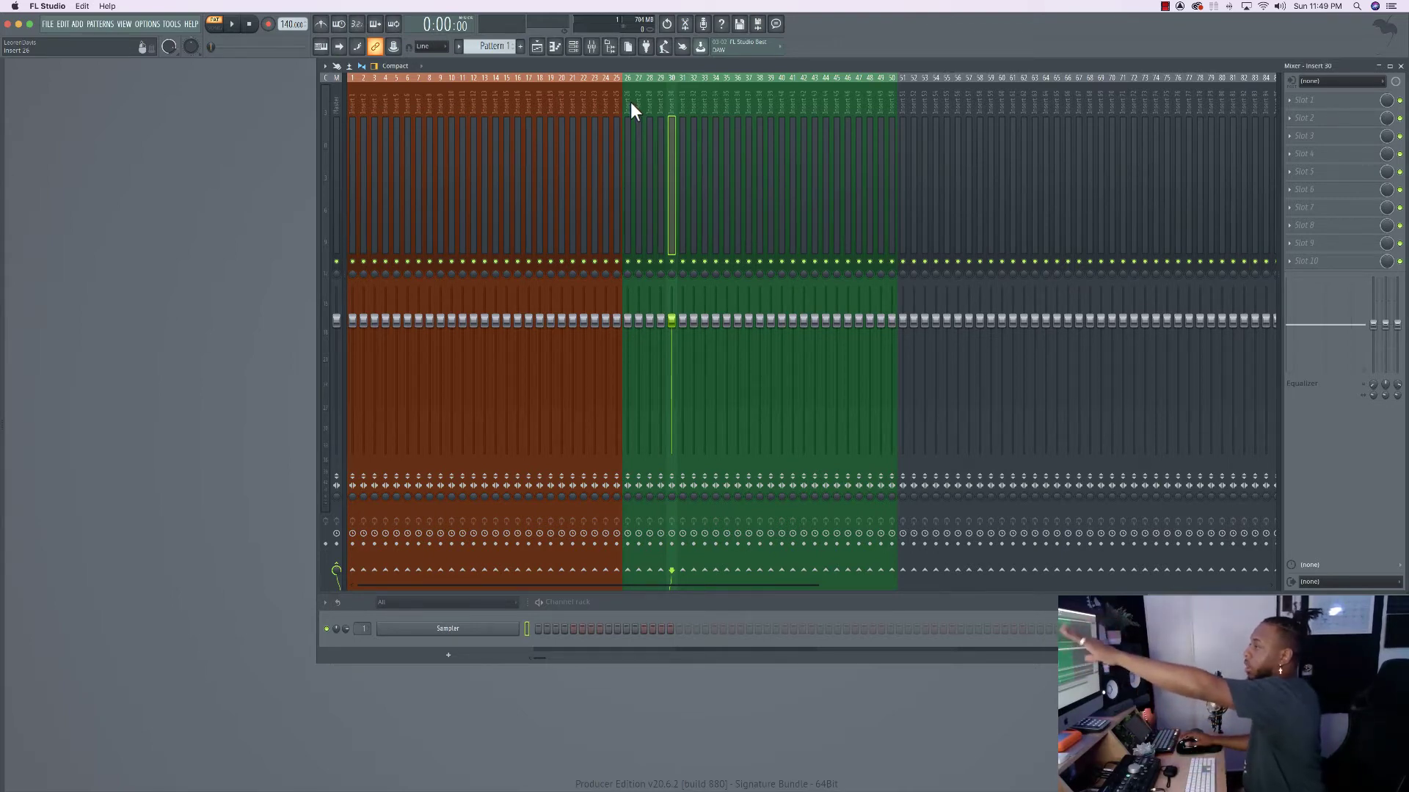
Insert separators before Insert 26 and Insert 51.
right_click(631, 102)
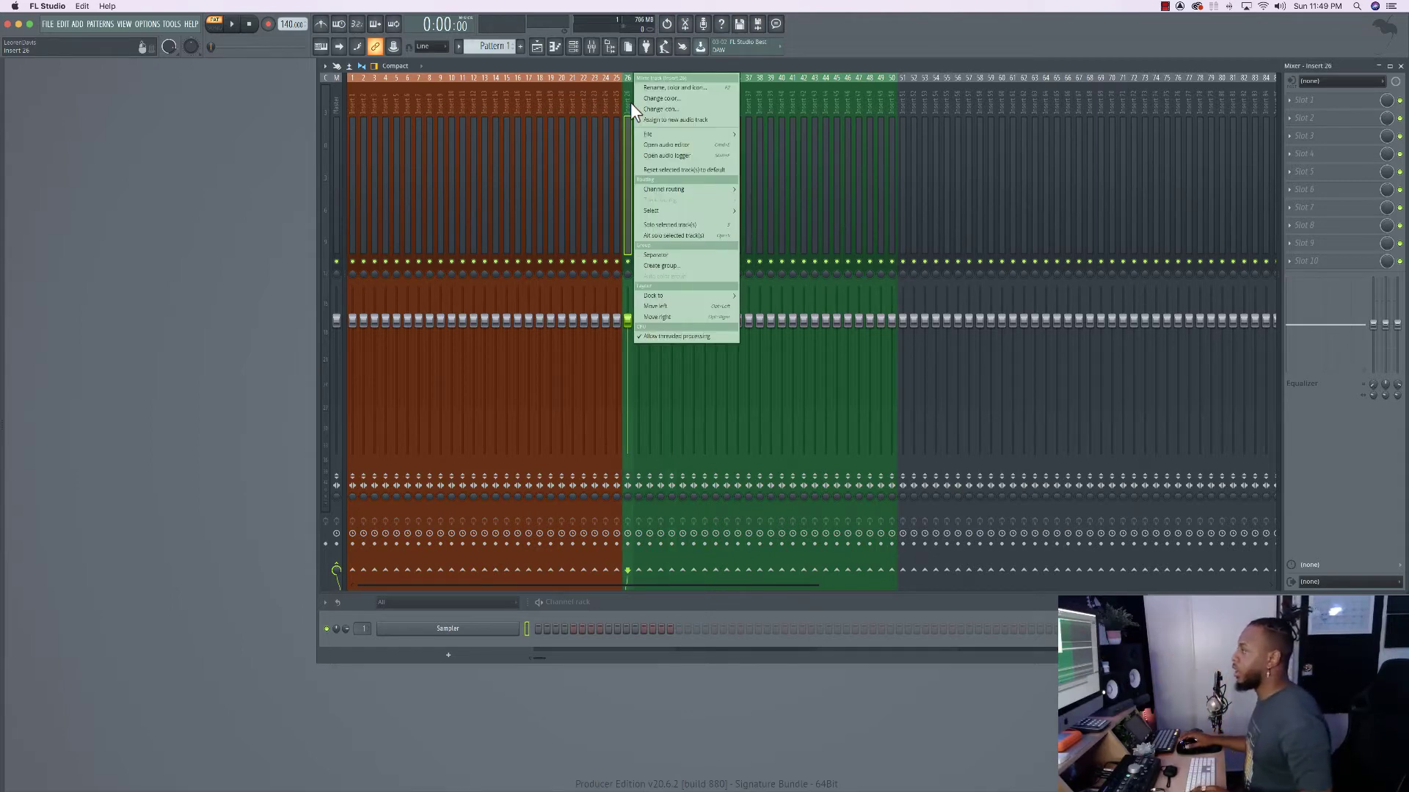
left_click(677, 253)
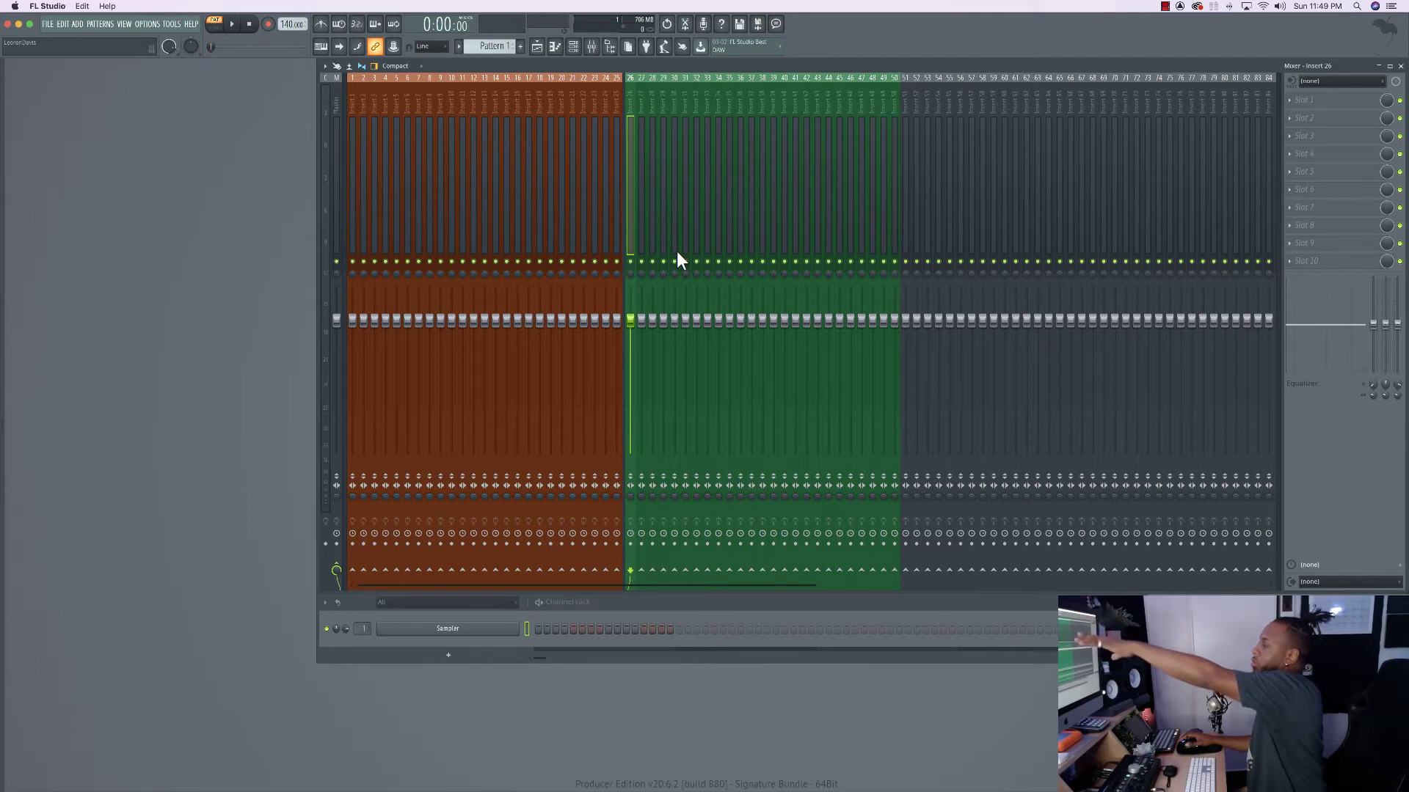
right_click(906, 98)
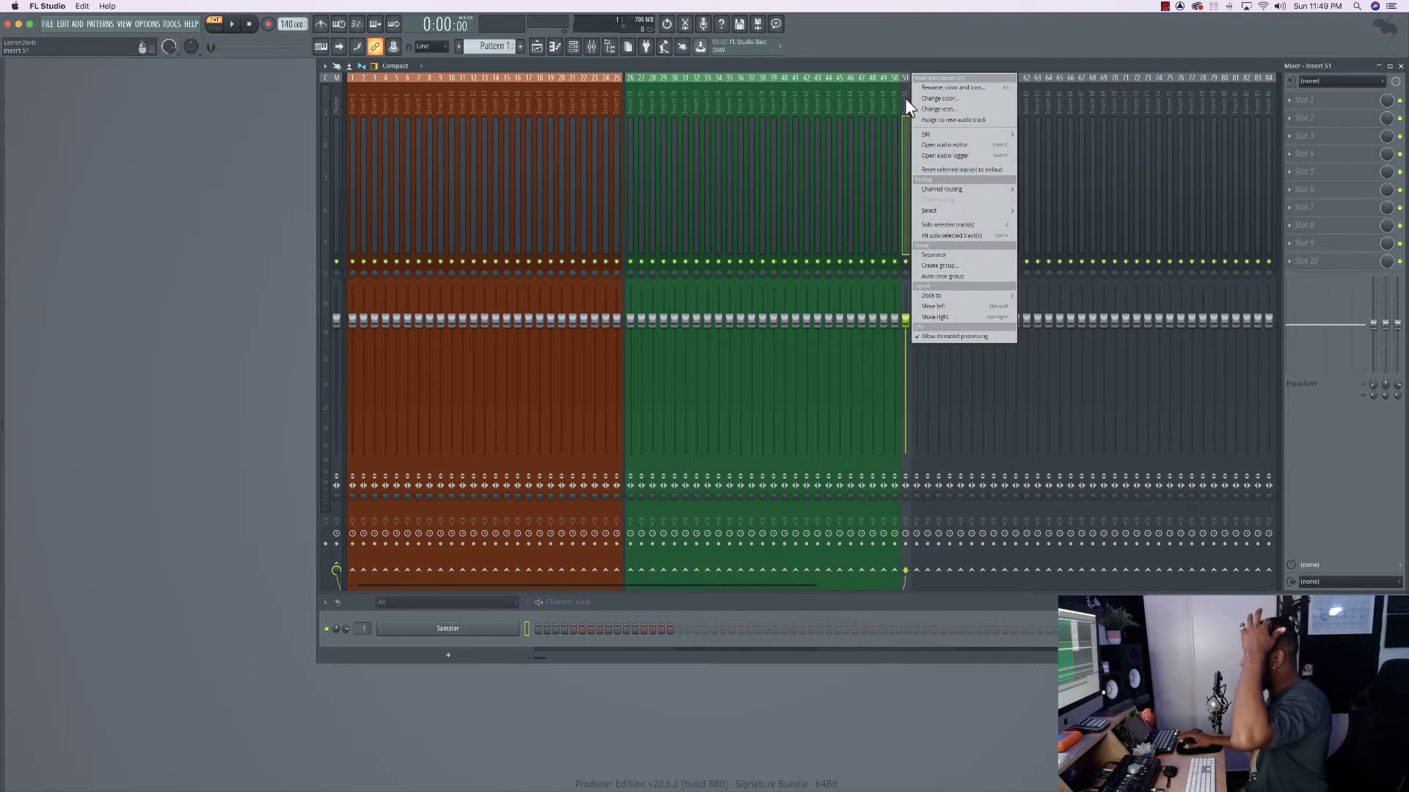
left_click(949, 250)
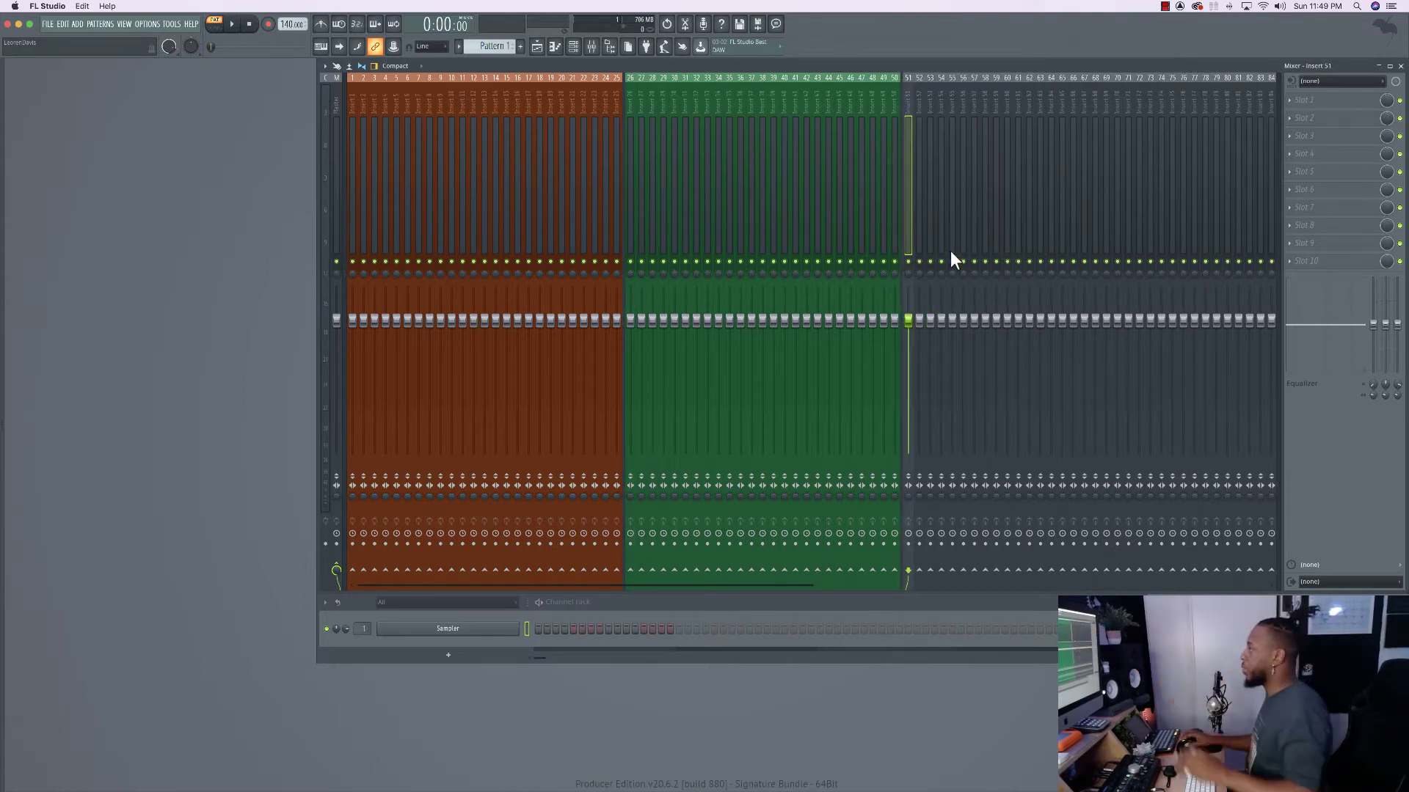
Select Insert 1 and close its track options menu without changes.
mouse_move(612, 104)
left_mouse_down()
mouse_move(363, 92)
mouse_move(607, 91)
left_mouse_up()
mouse_move(818, 94)
left_mouse_down()
mouse_move(869, 94)
mouse_move(829, 94)
left_mouse_up()
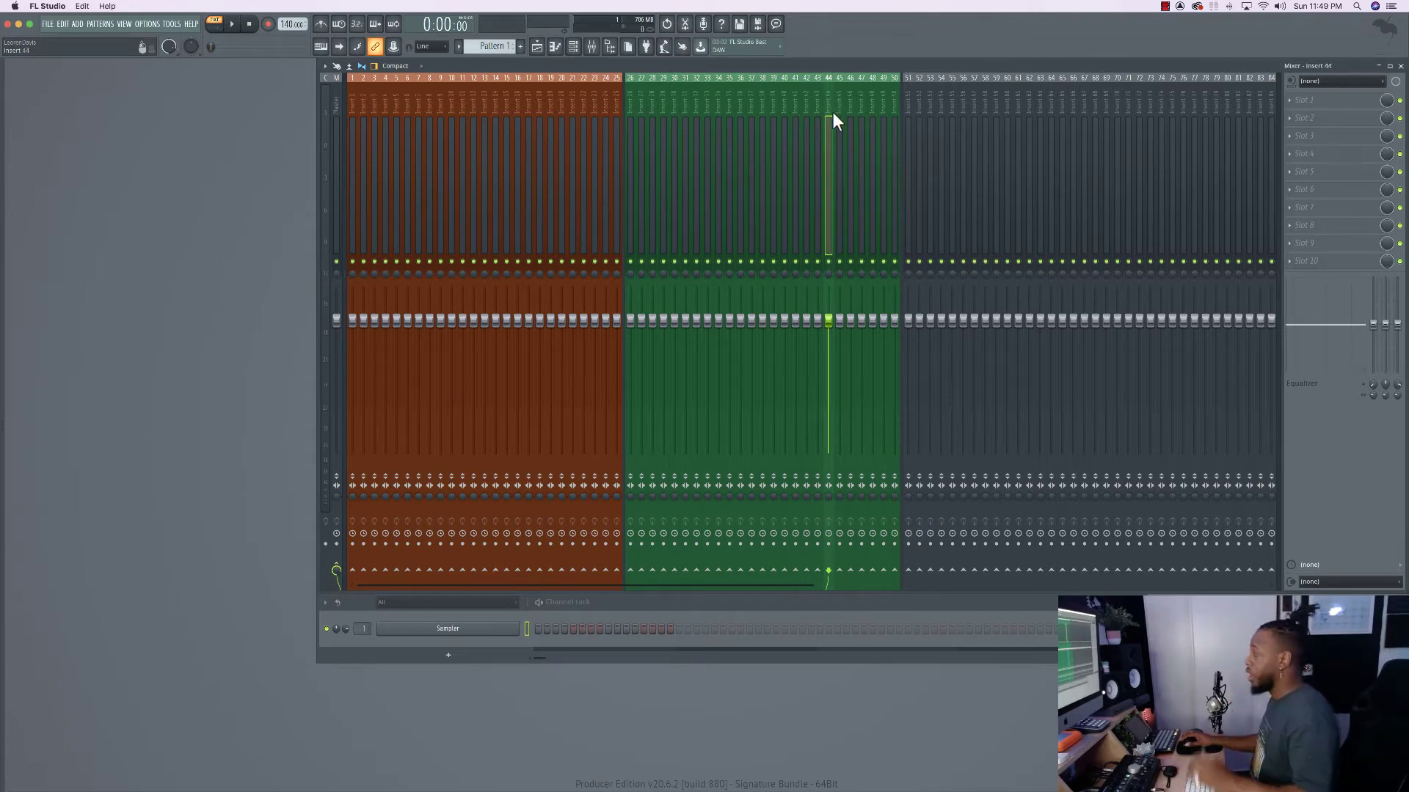
left_click(353, 99)
right_click(354, 99)
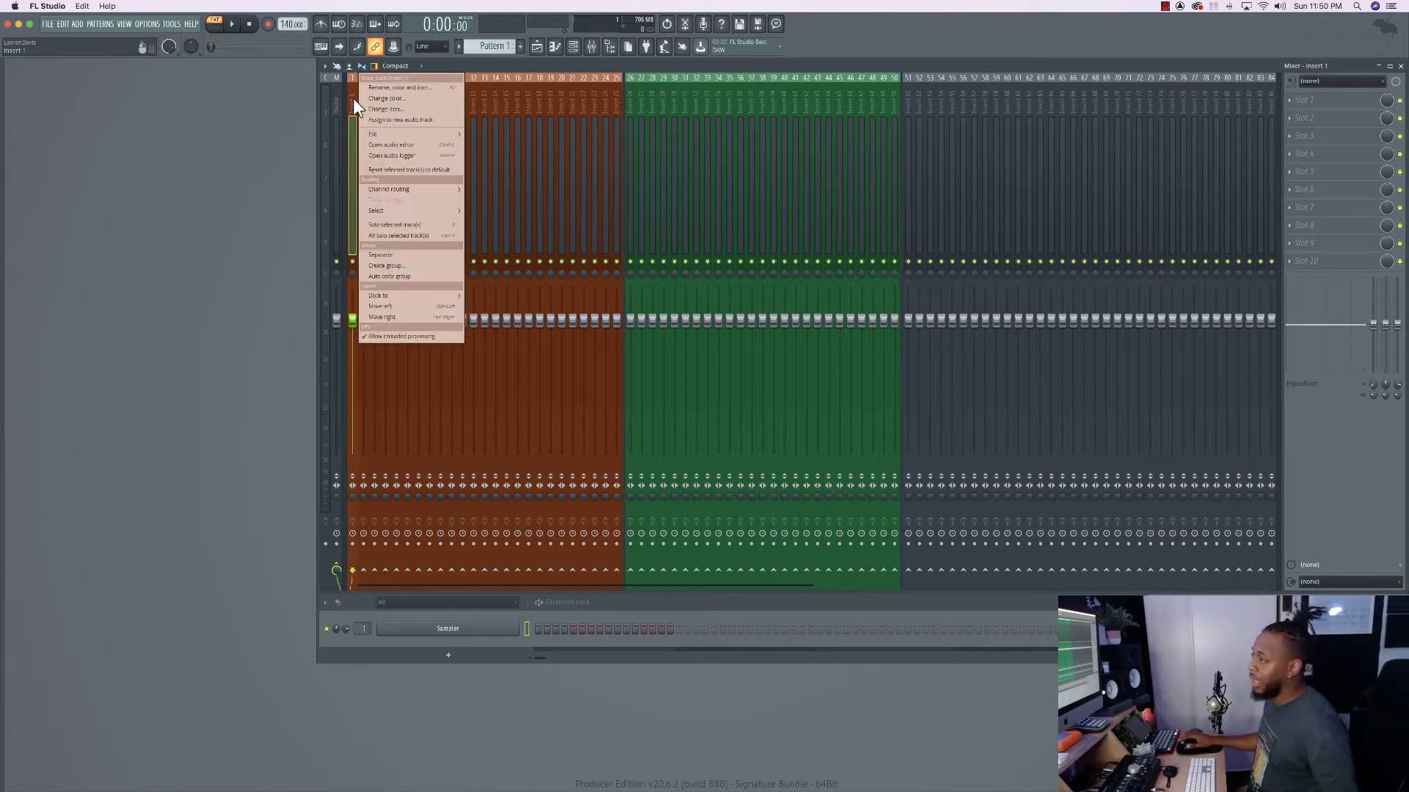
left_click(551, 104)
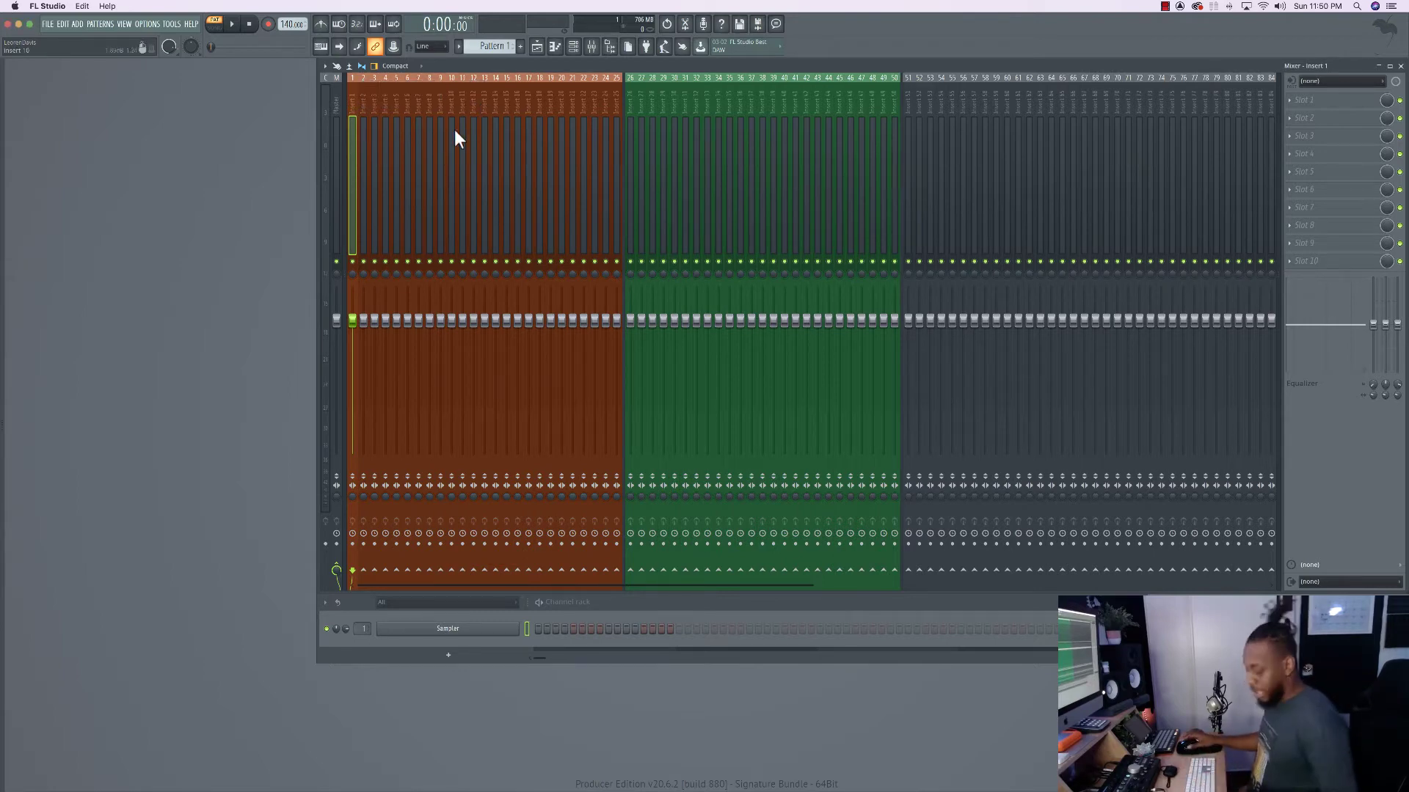
Name inserts 1–4 KICK, 808, SNARE and CLAP.
double_click(355, 103)
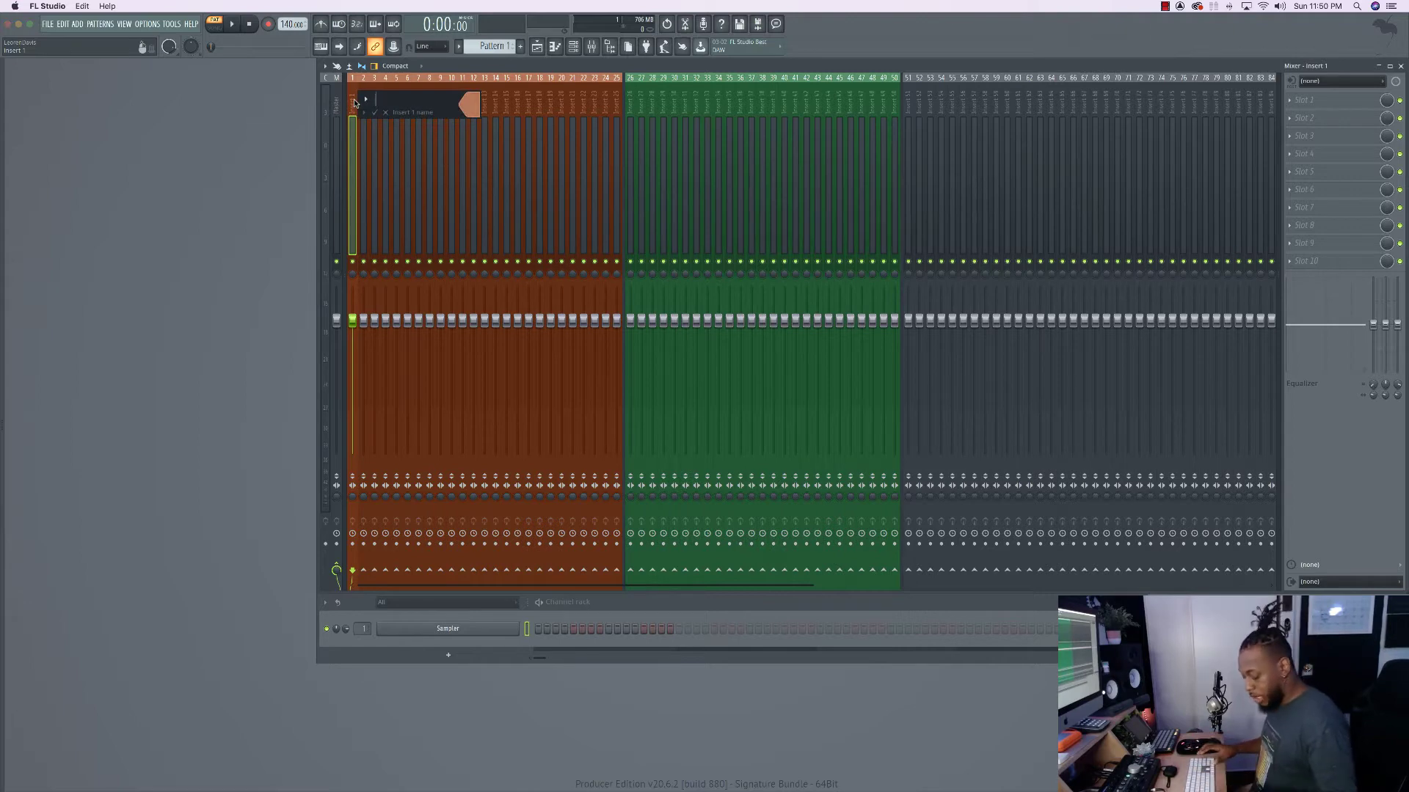
type("KICK")
key("Return")
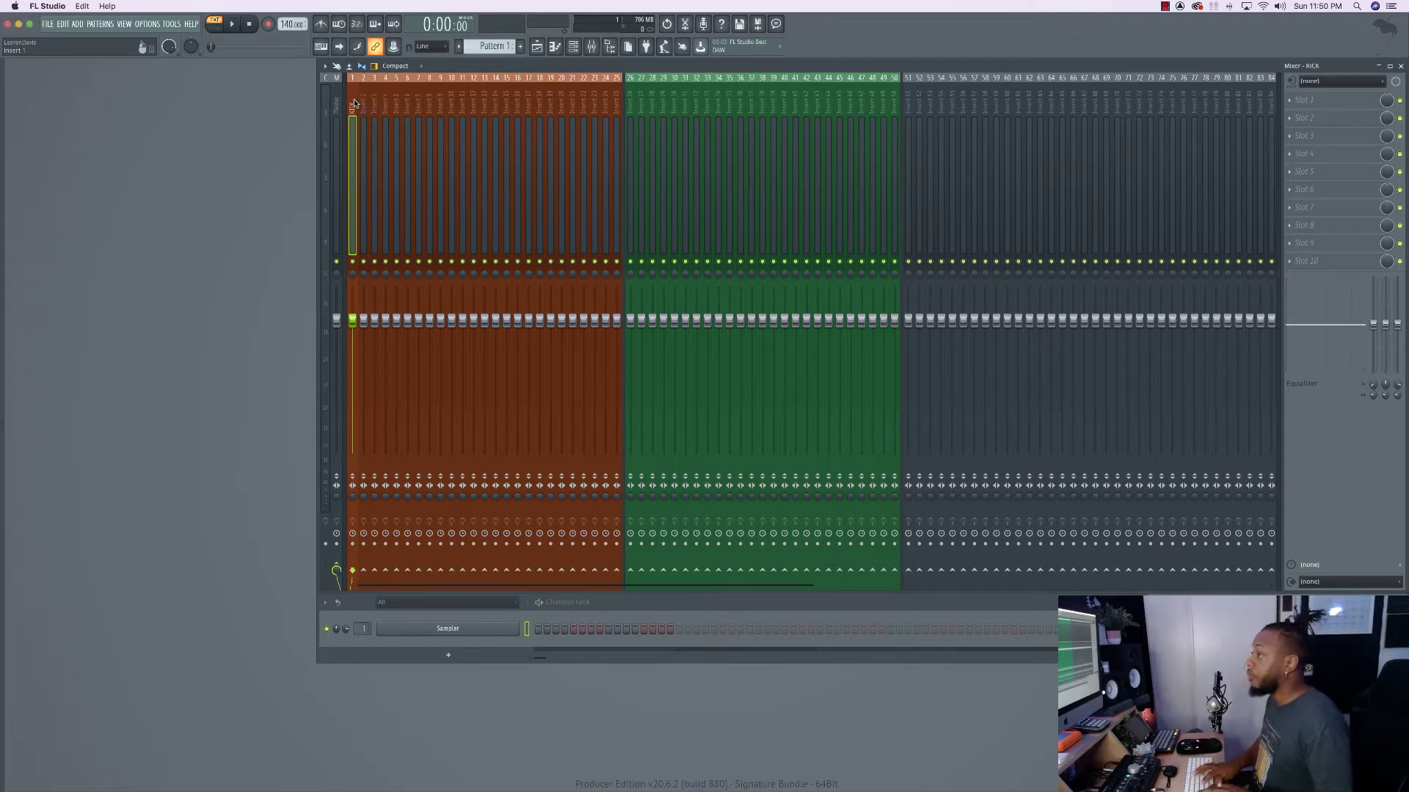
double_click(361, 102)
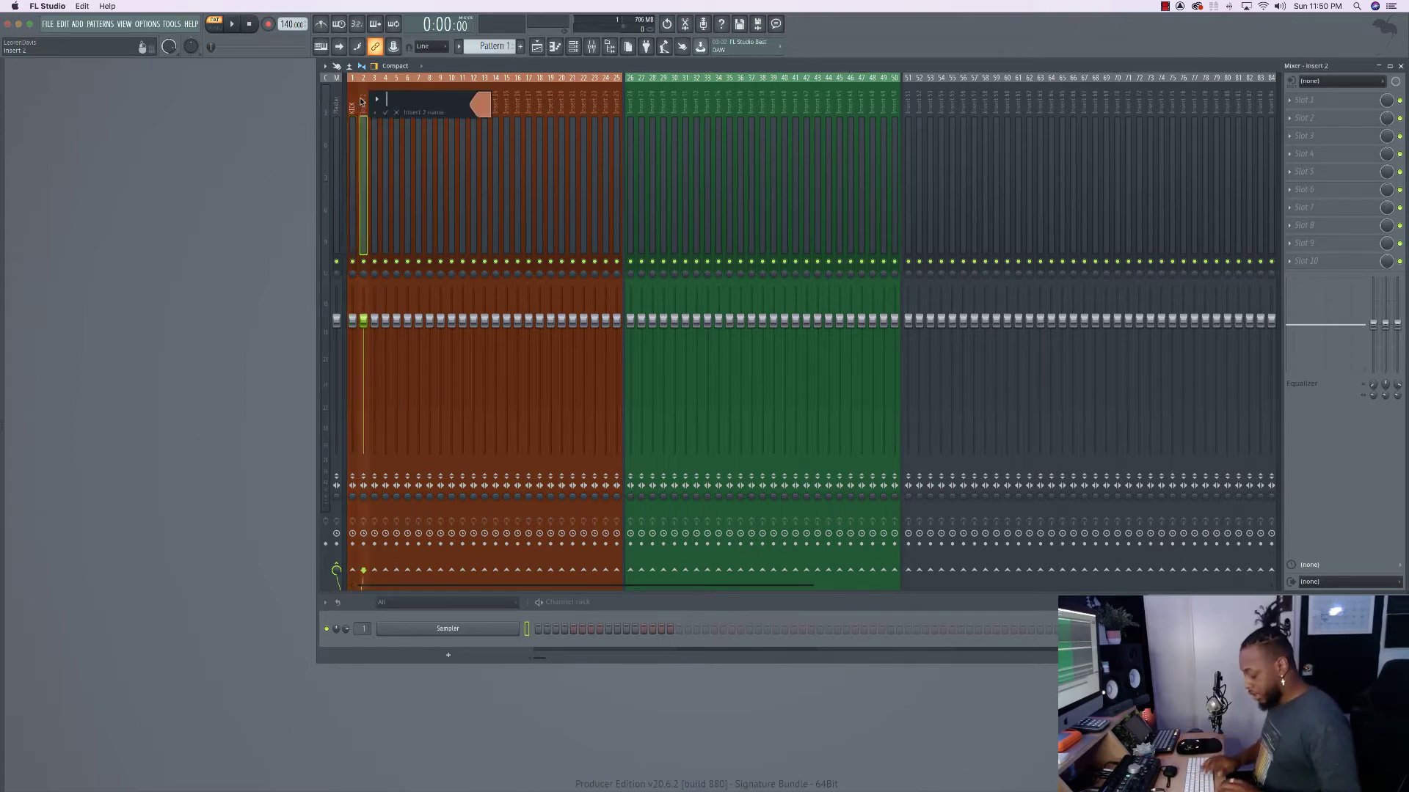
type("808")
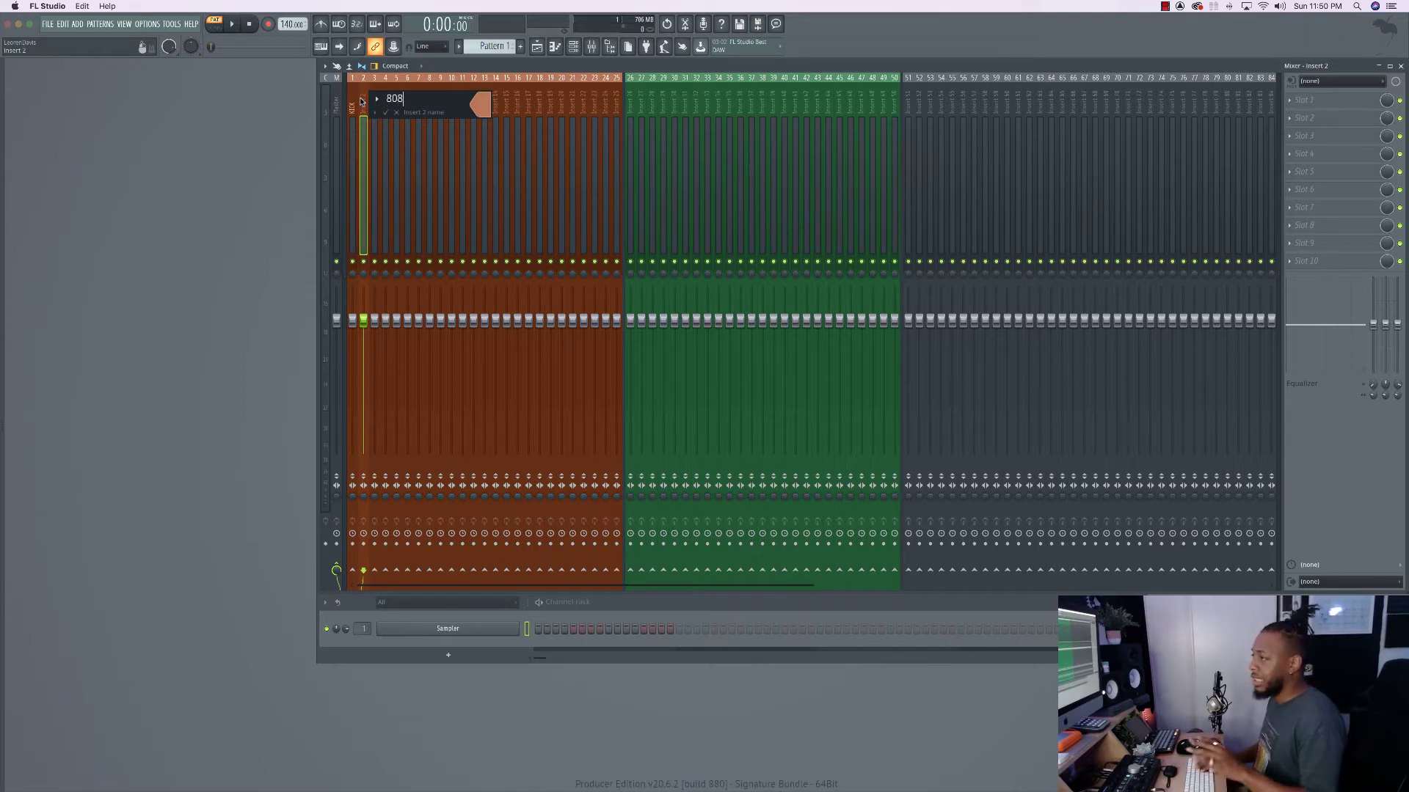
key("Return")
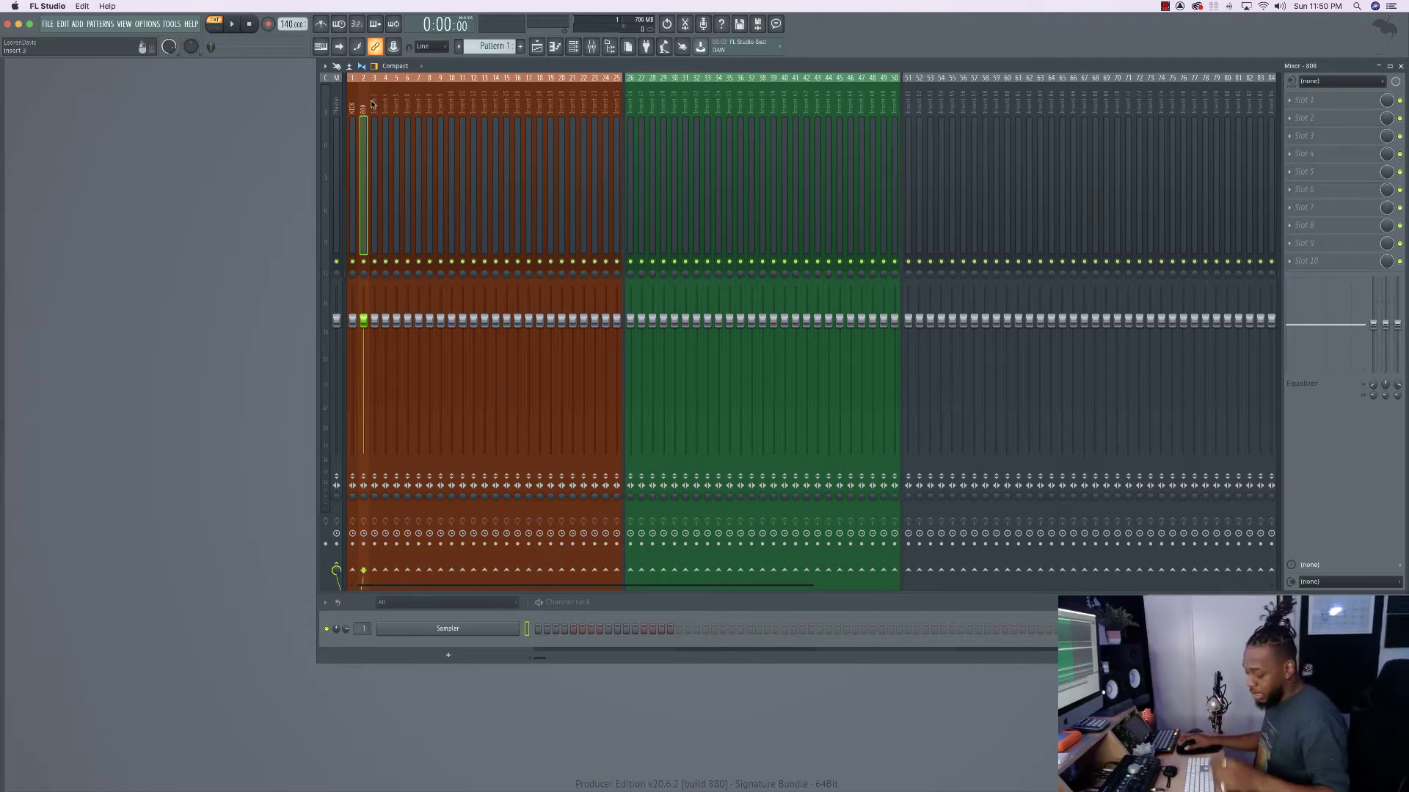
double_click(372, 103)
type("SNARE")
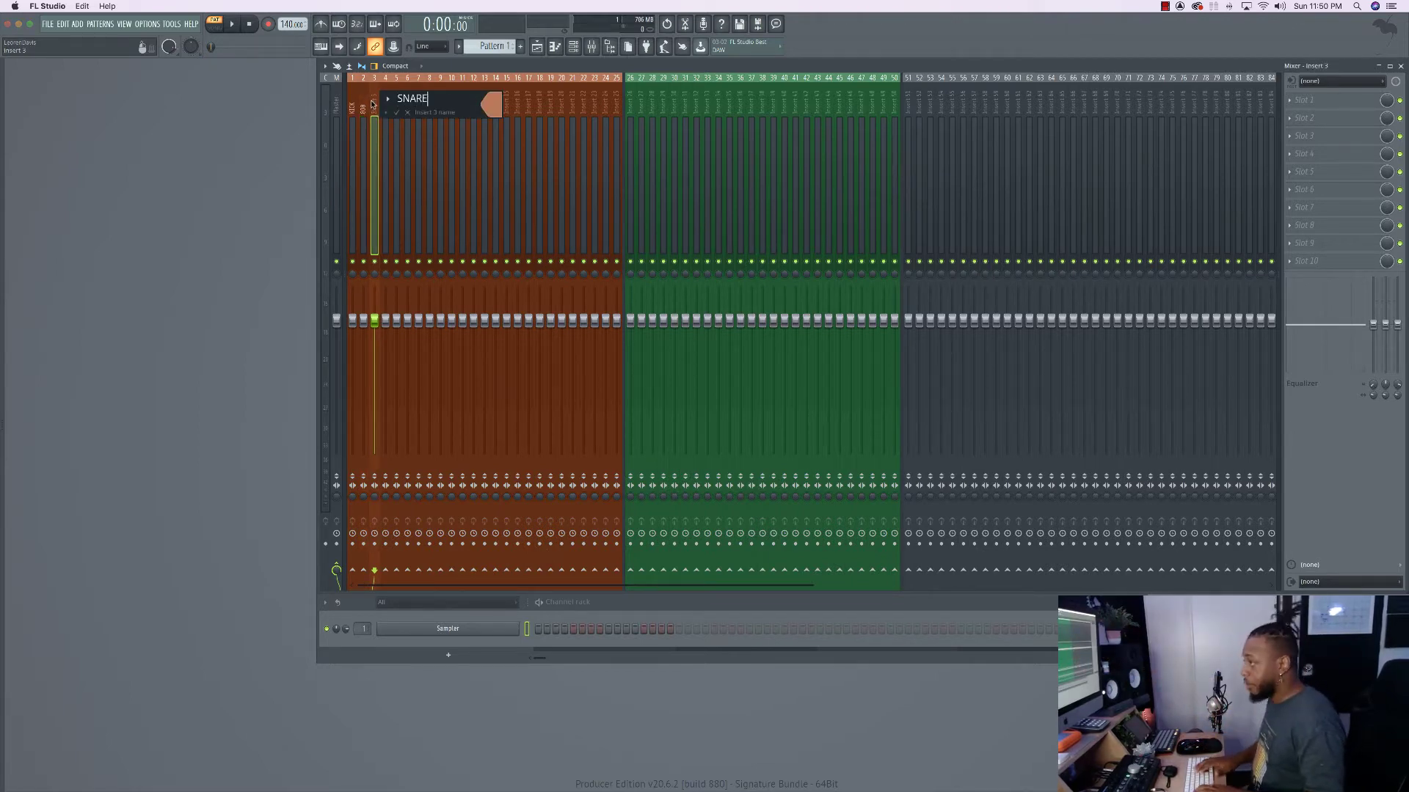
key("Return")
double_click(383, 101)
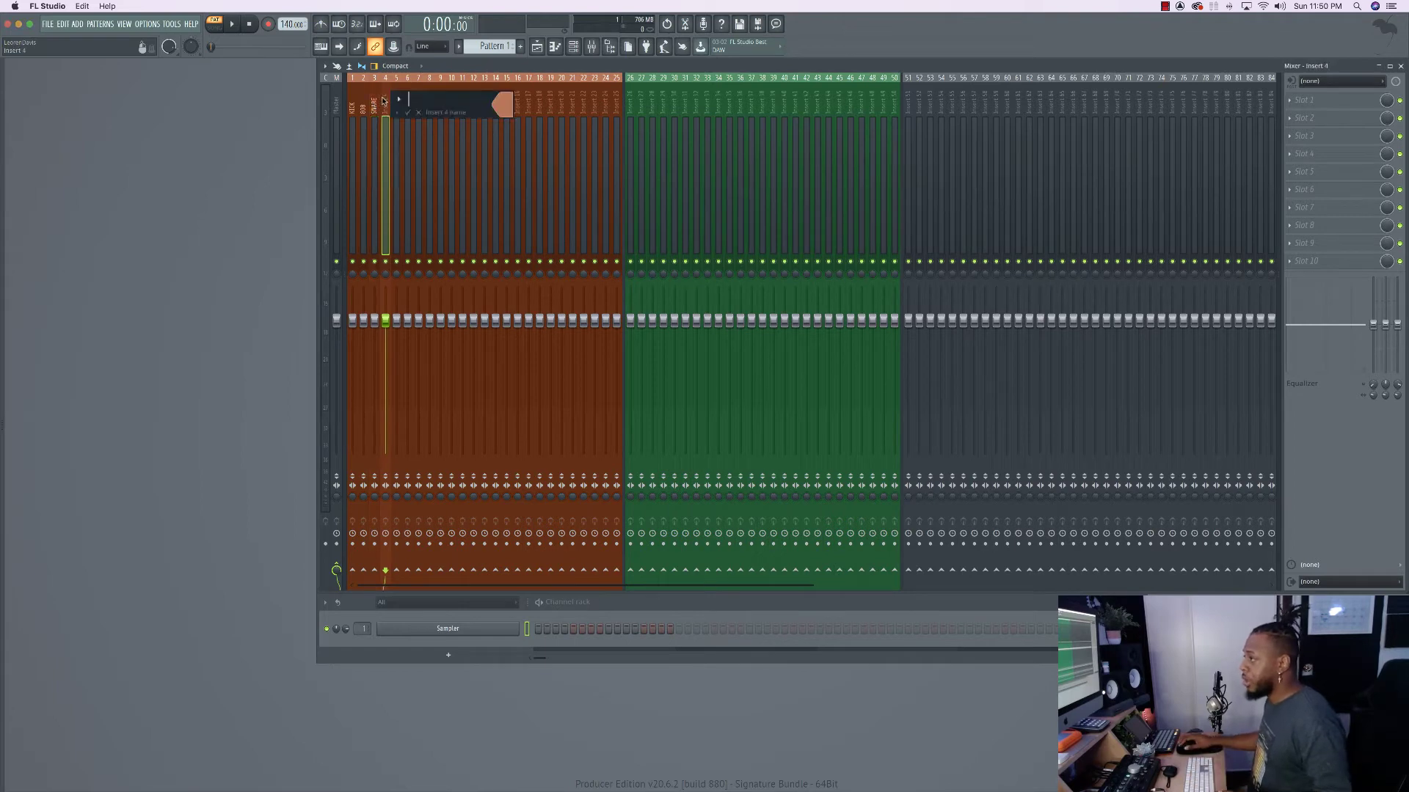
type("CLAP")
key("Return")
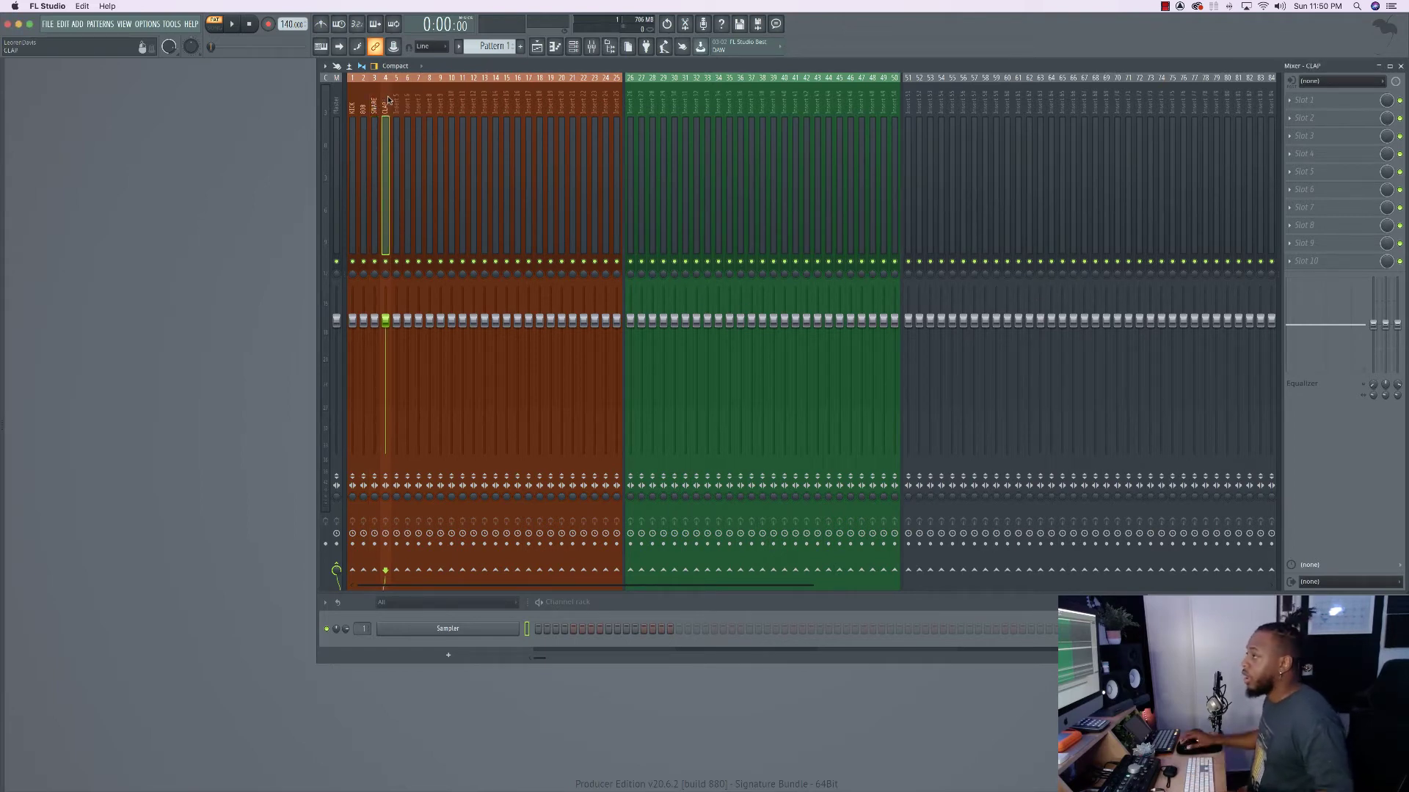
Name inserts 5–7 HI HAT, OP HAT and PERC.
double_click(394, 99)
type("HI HAT")
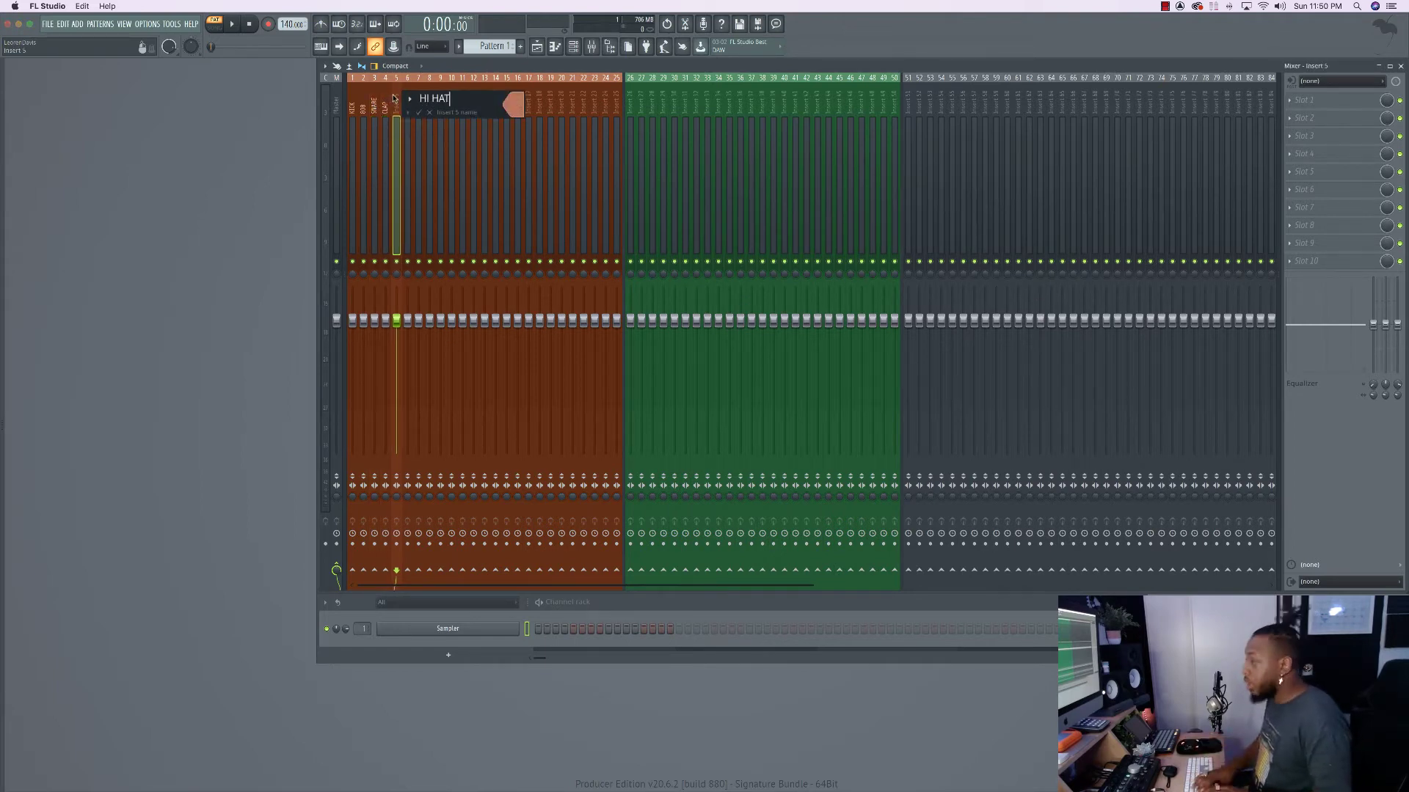
key("Return")
double_click(406, 100)
type("OP HAT")
key("Return")
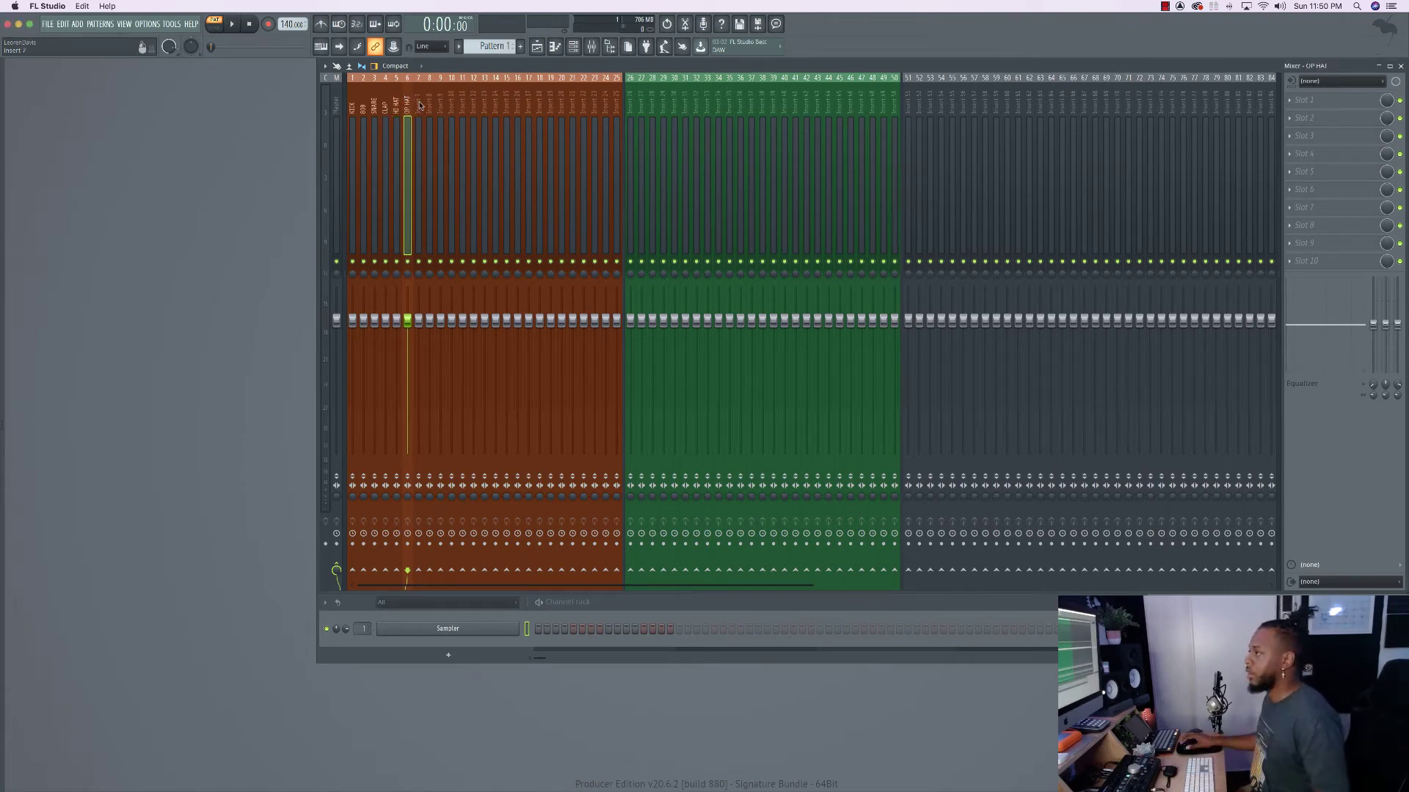
double_click(419, 101)
type("PERC")
key("BackSpace")
key("BackSpace")
type("RC")
key("Return")
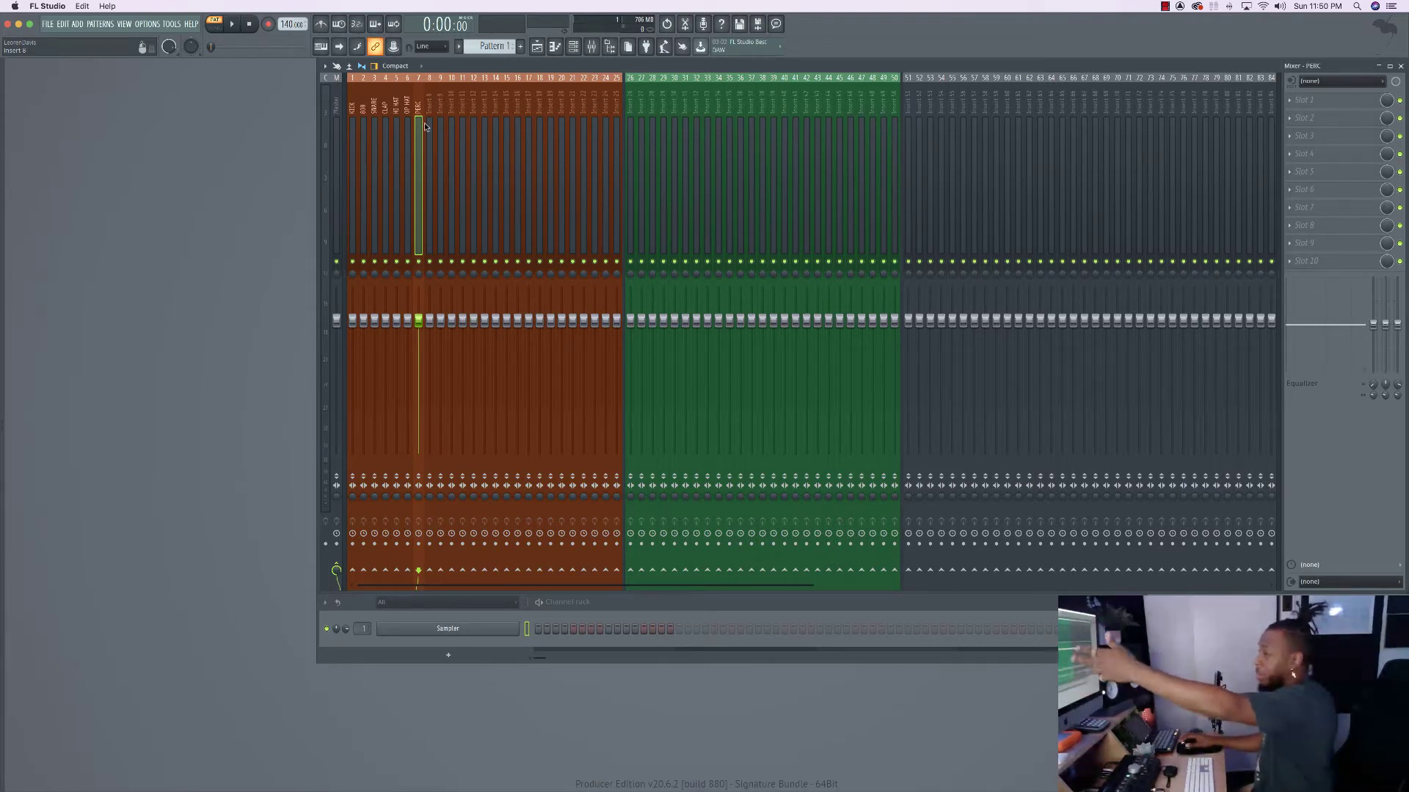
left_click(354, 102)
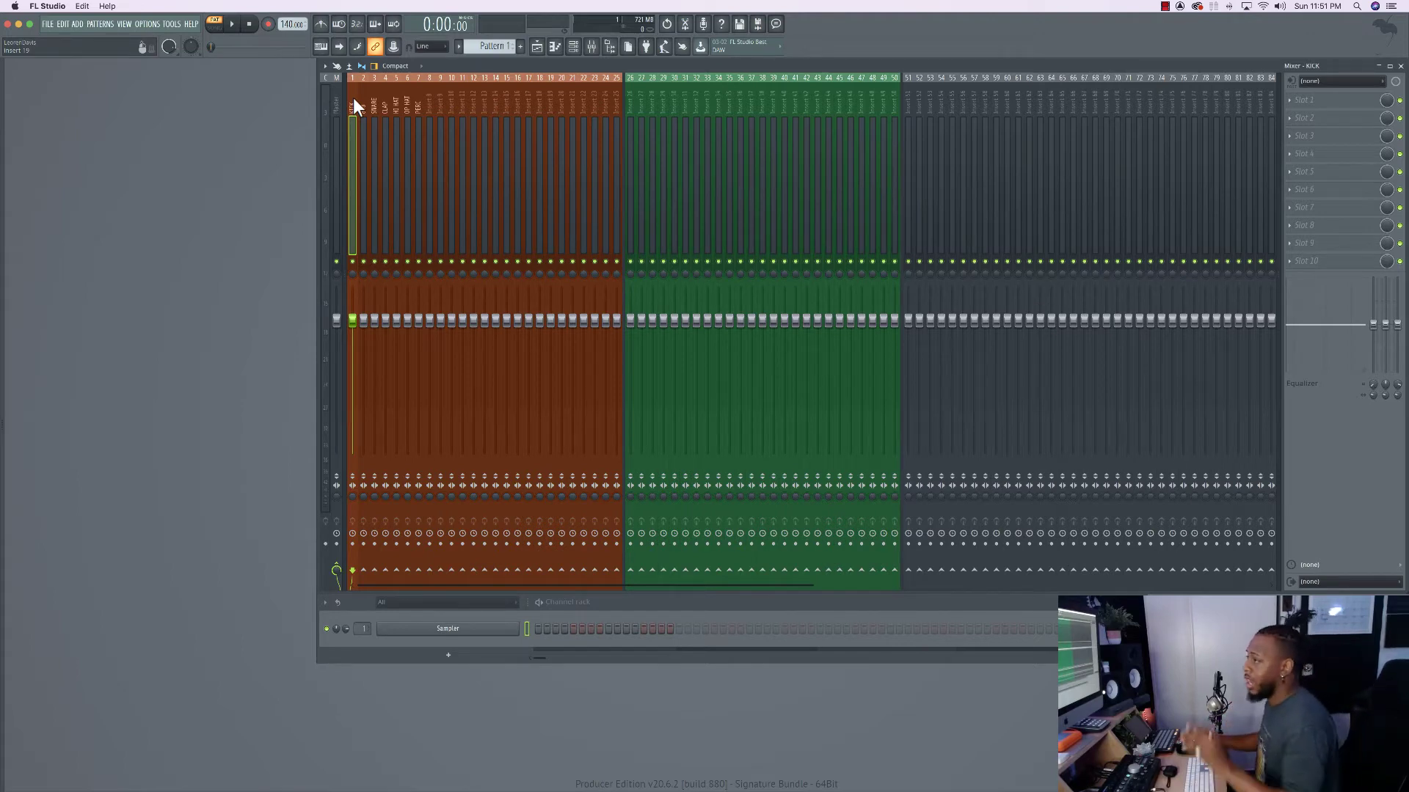
Sidechain the KICK insert into the 808 insert.
right_click(365, 570)
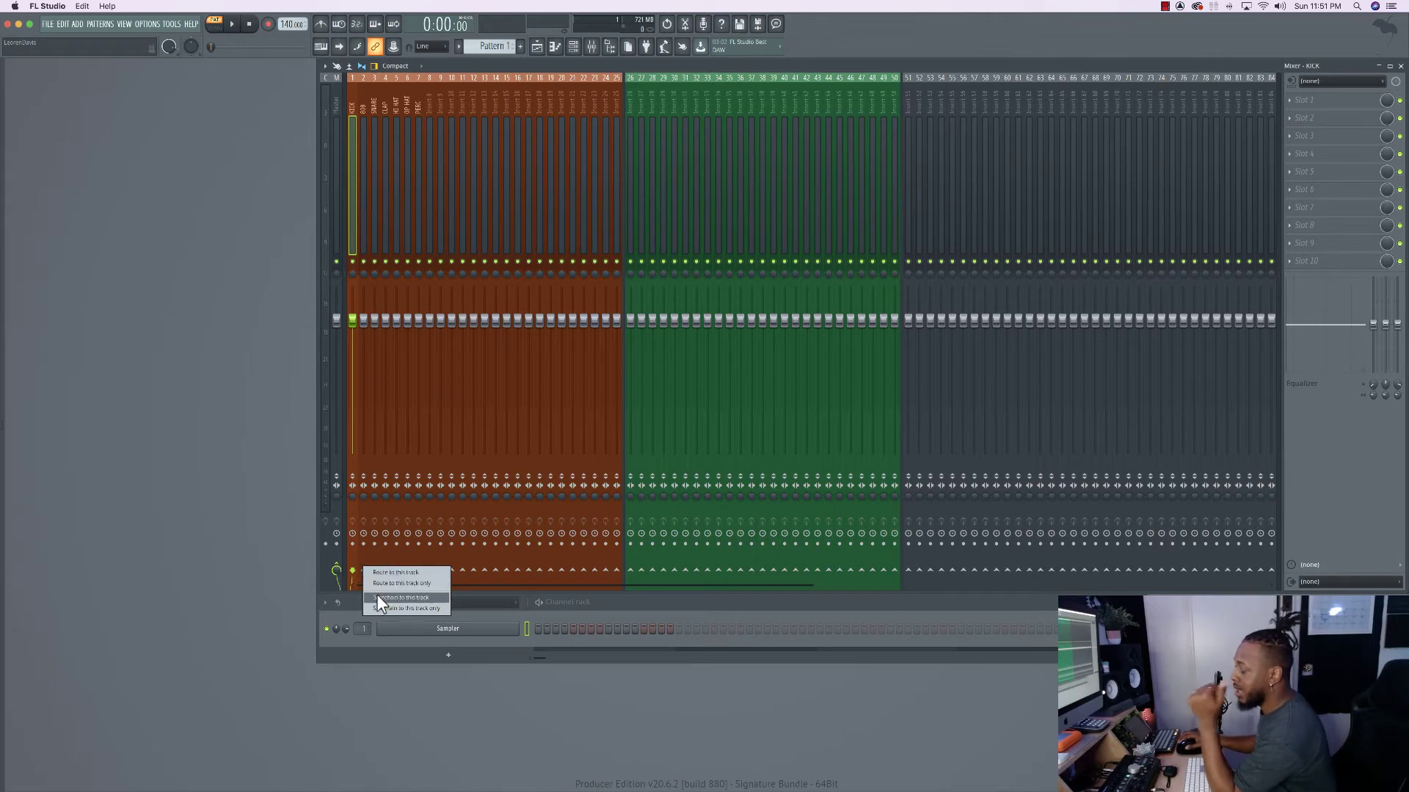
left_click(377, 596)
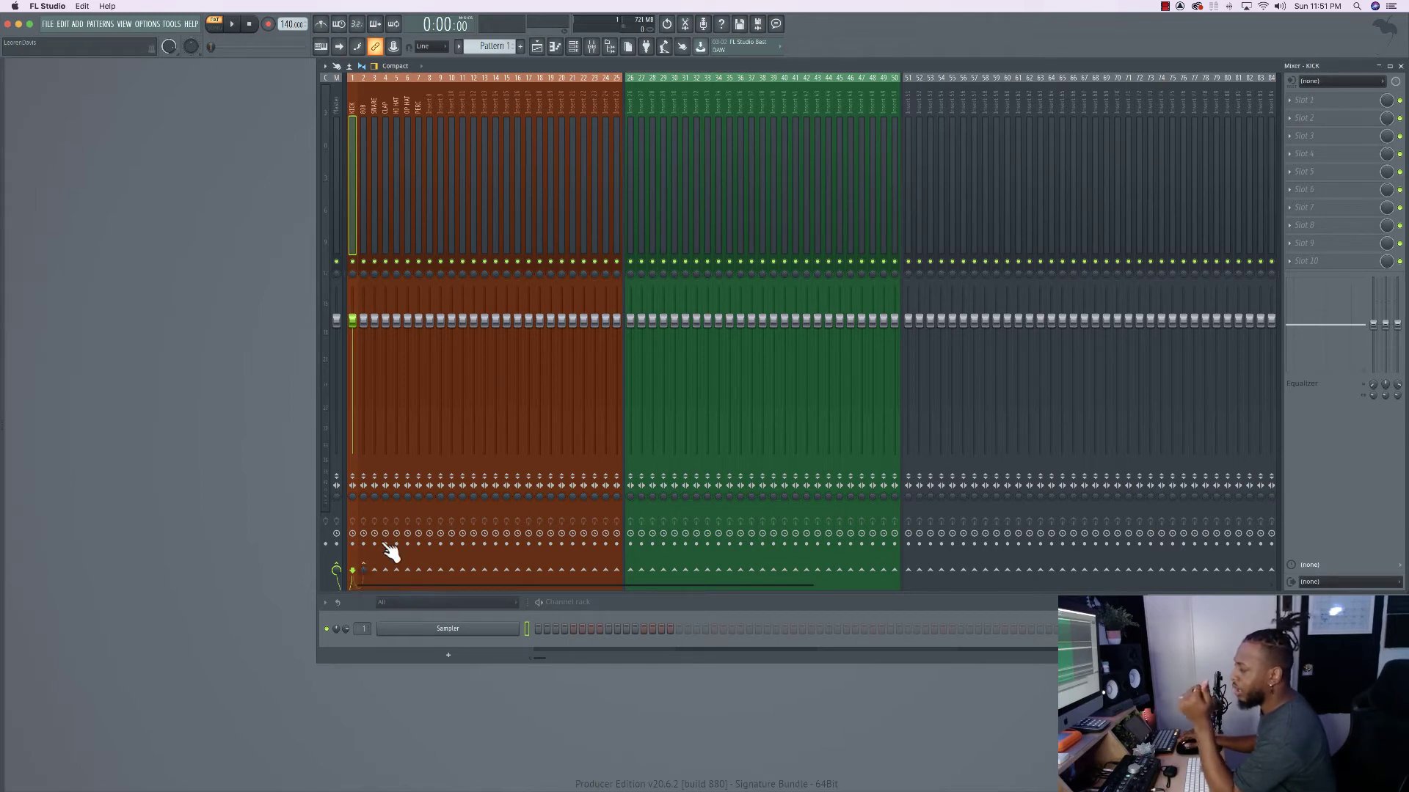
left_click(366, 111)
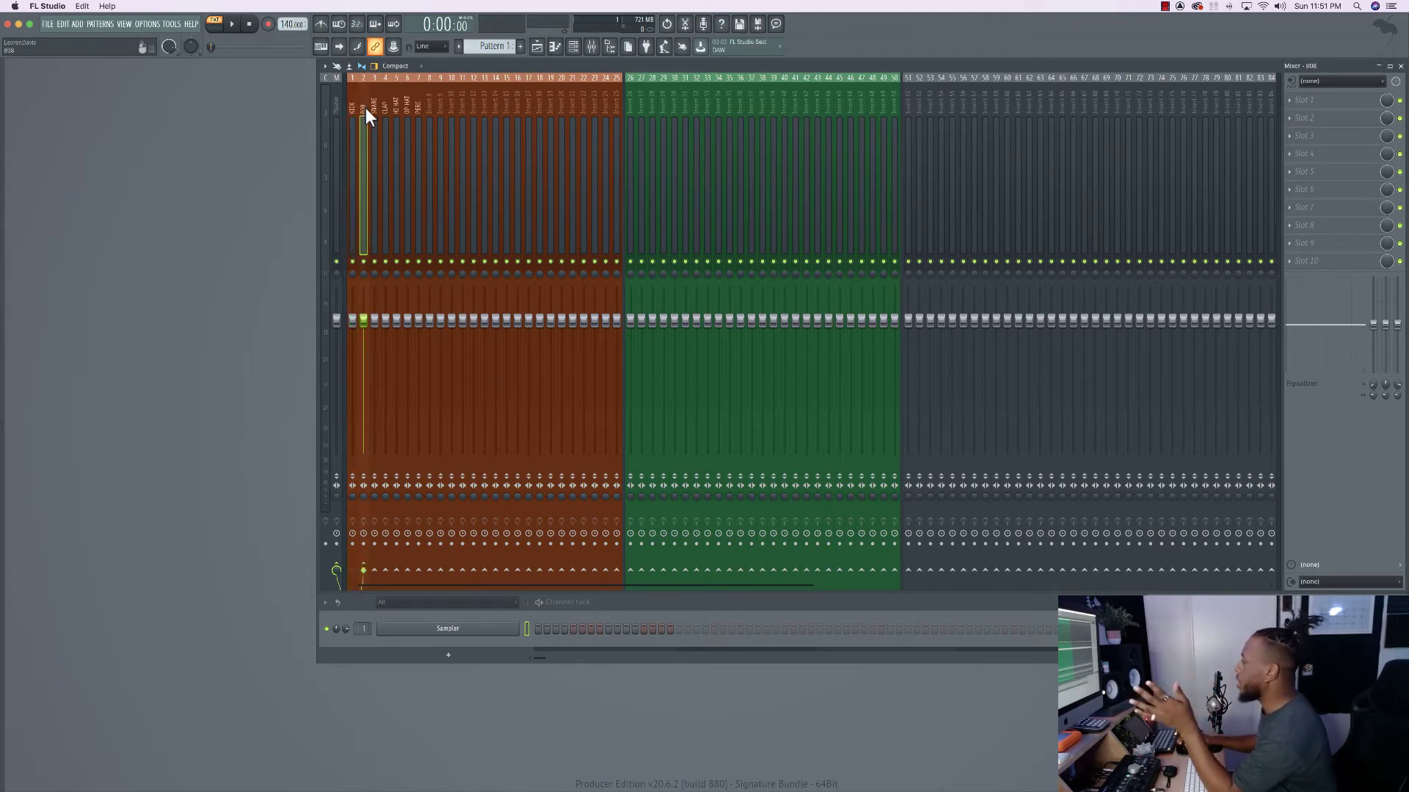
Add a Fruity Limiter to the 808 insert in COMP mode with a lowered threshold.
left_click(1328, 263)
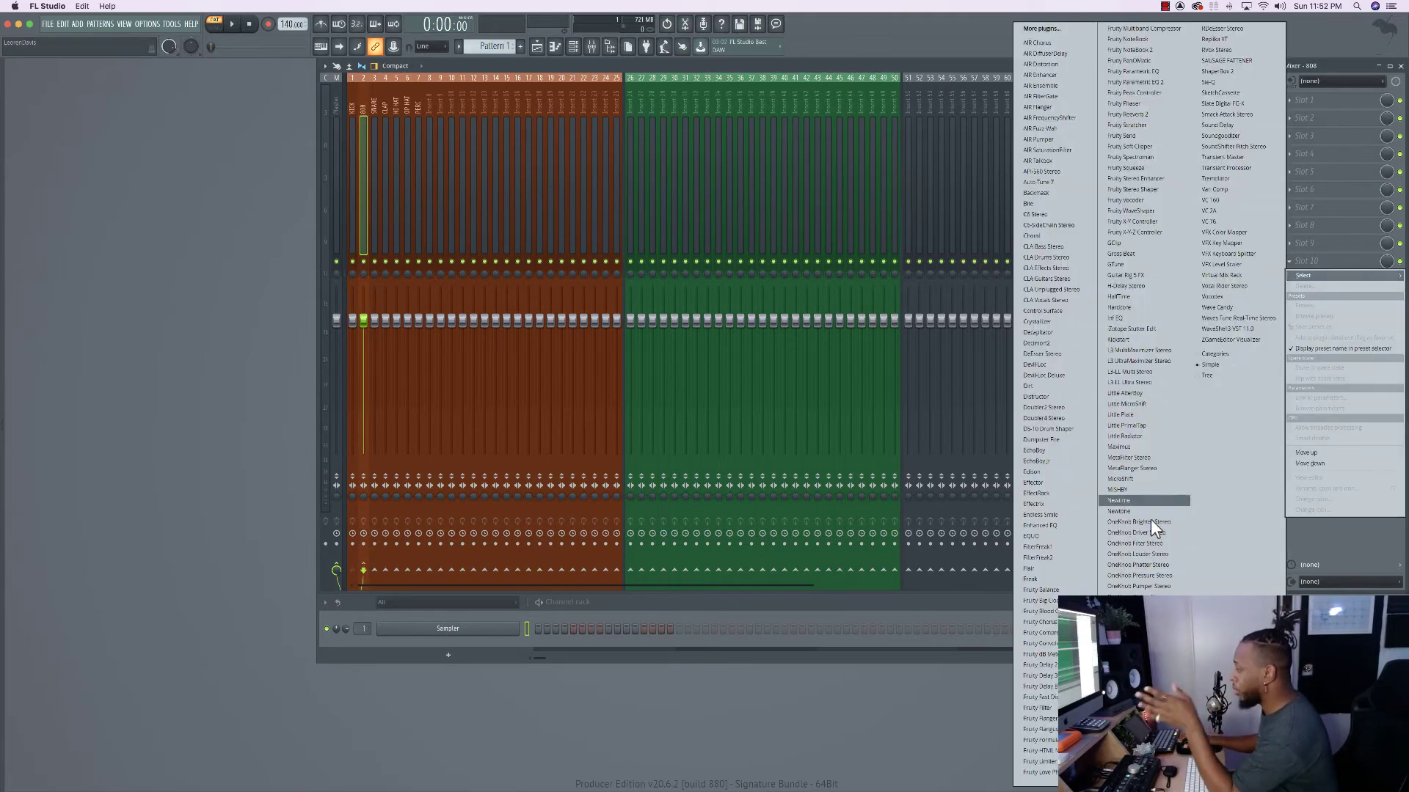
left_click(1040, 762)
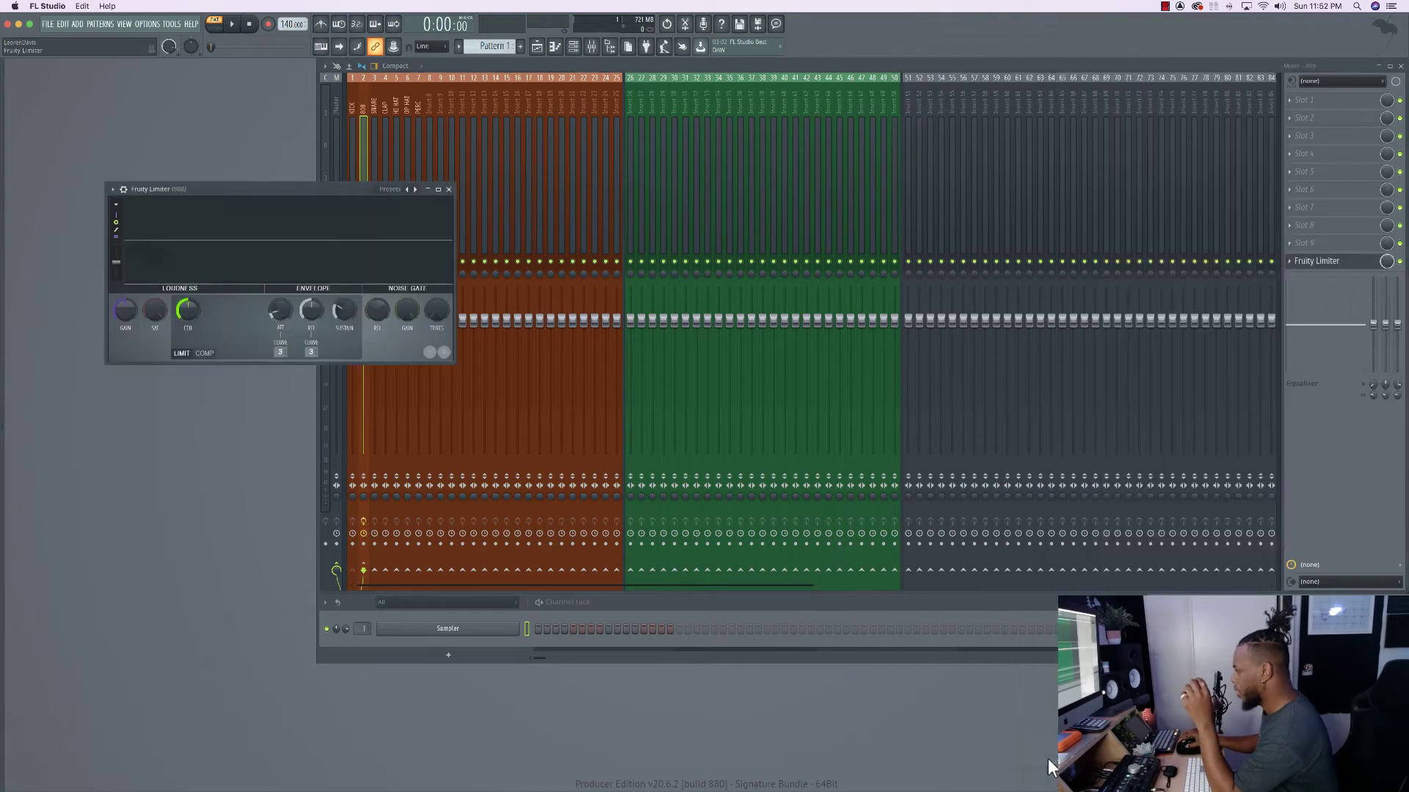
left_click(205, 353)
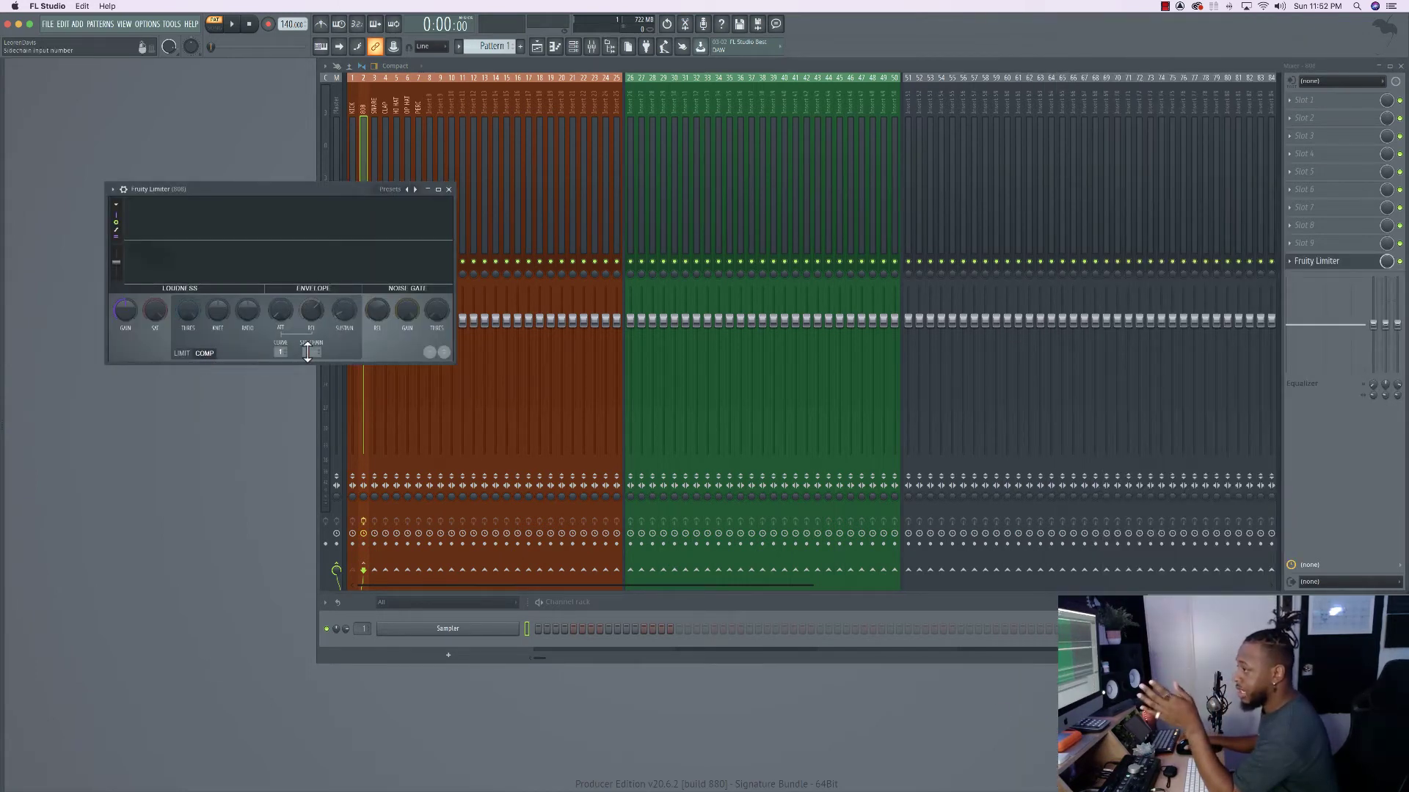
left_click_drag(227, 192, 938, 243)
left_click_drag(897, 360, 956, 349)
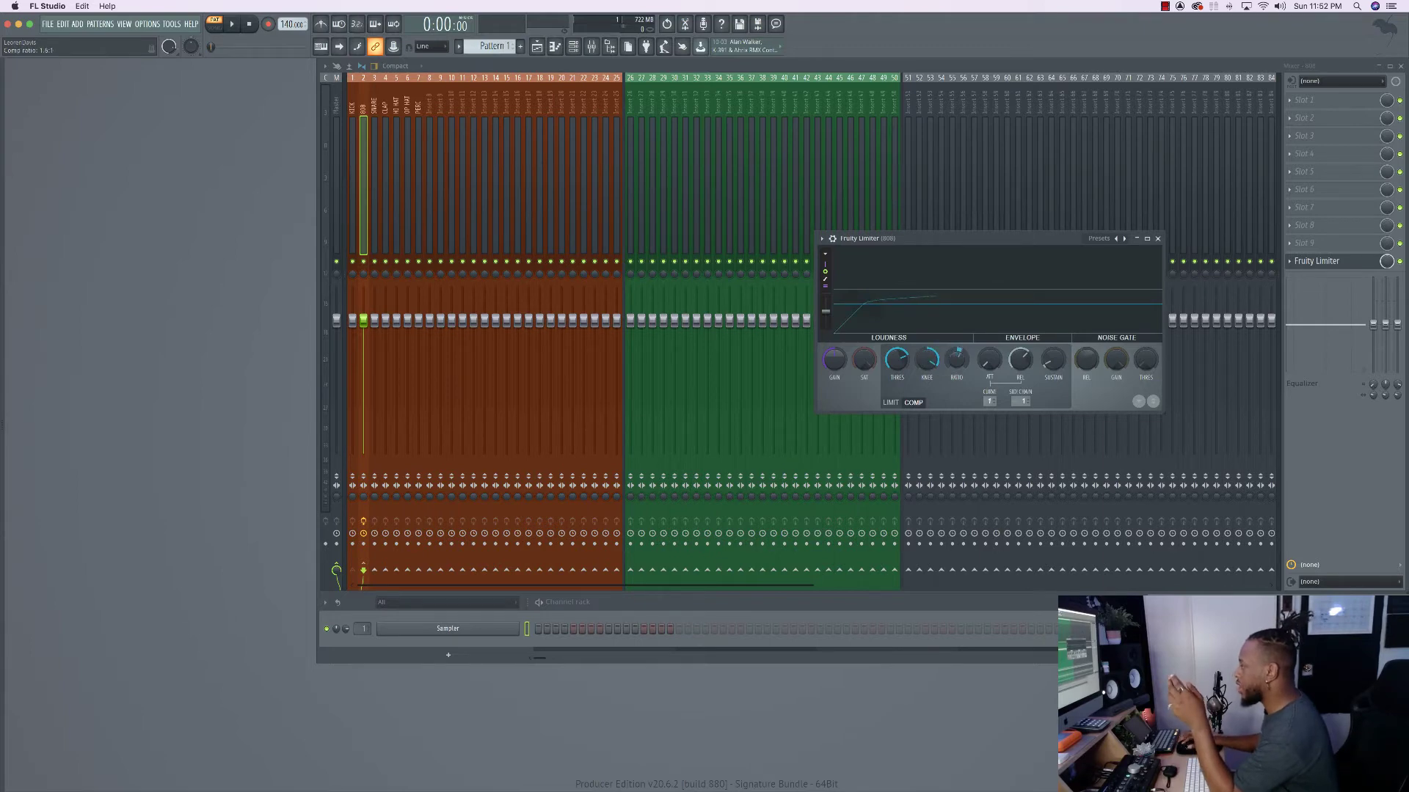
left_click(1158, 239)
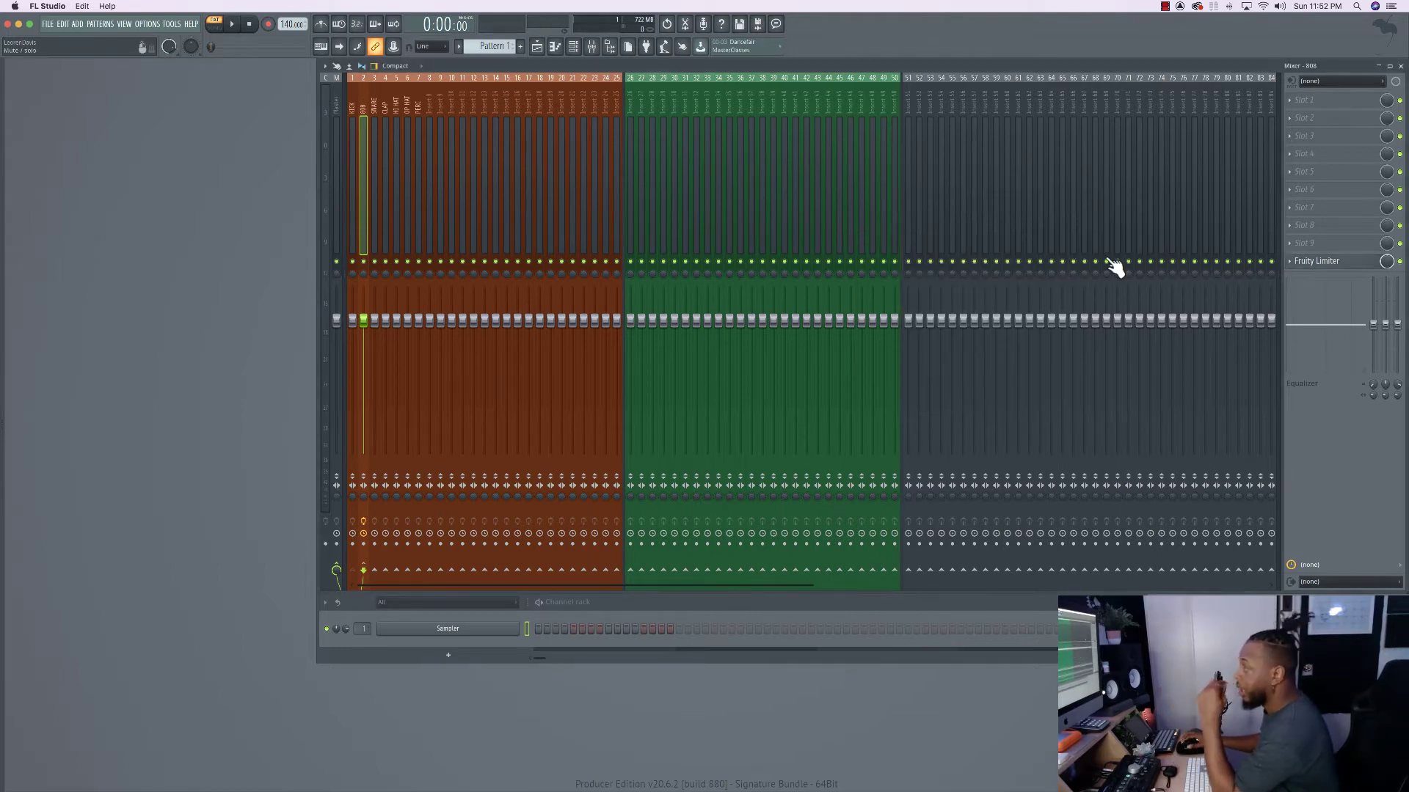
left_click(385, 96)
left_click(417, 88)
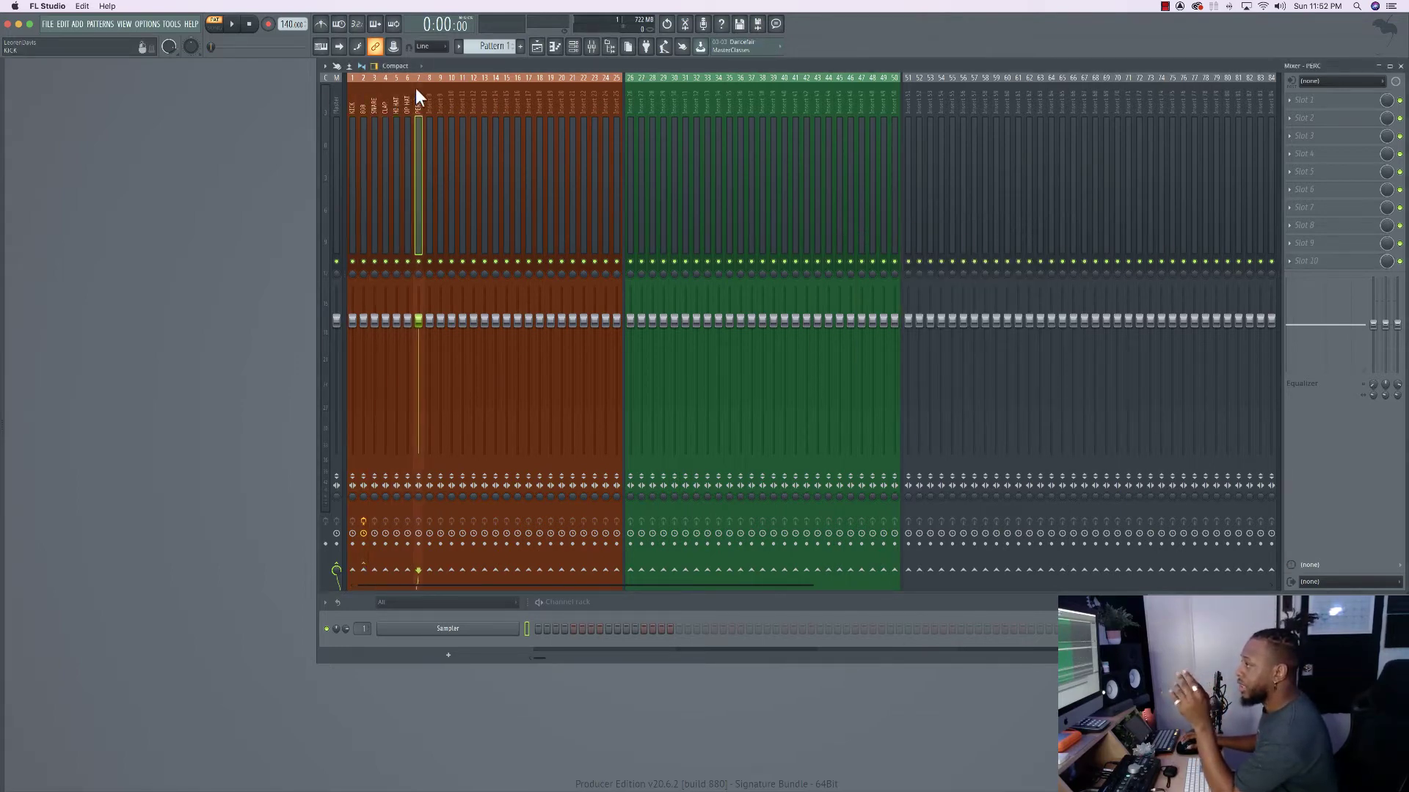
left_click(407, 87)
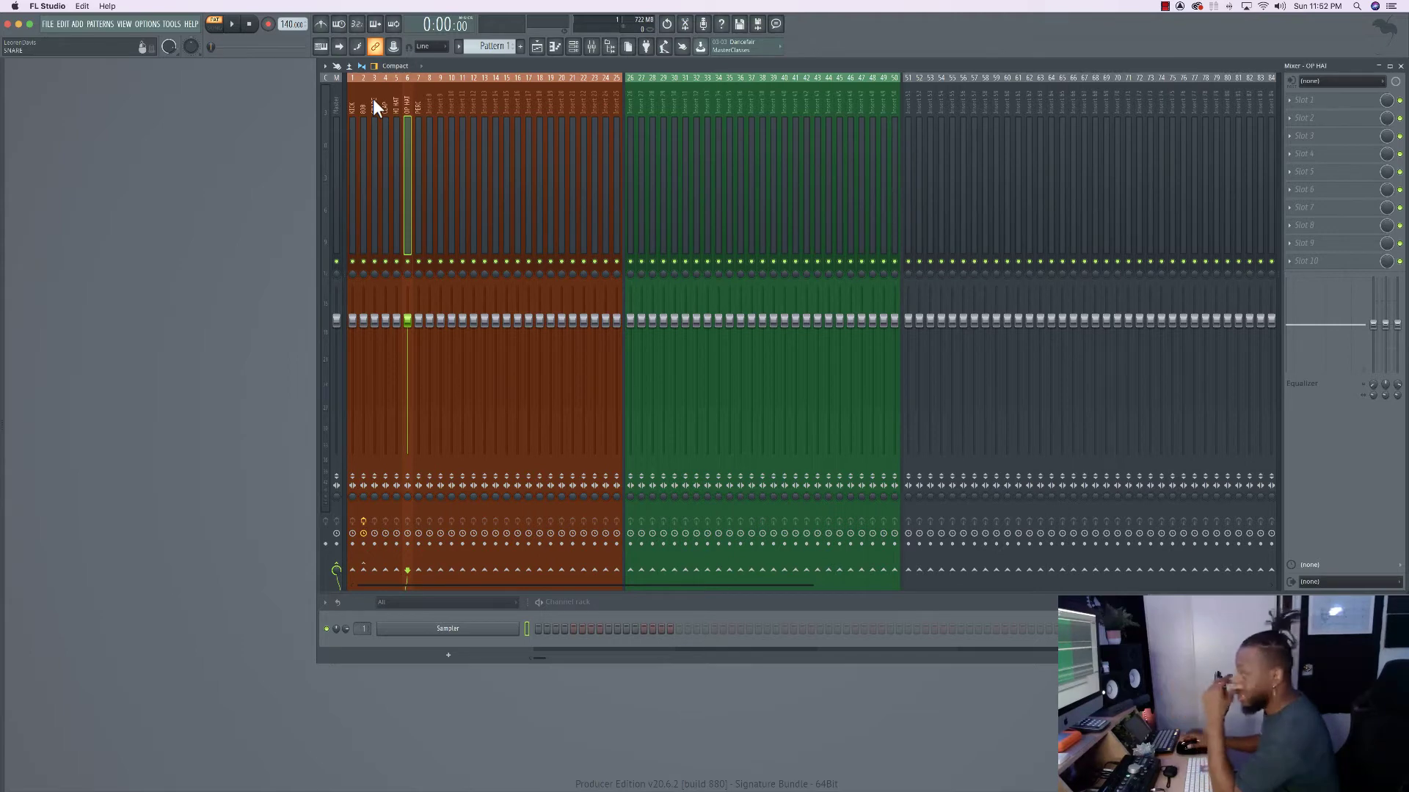
Dock inserts 52 and 53 at the right end of the mixer.
left_click(921, 91)
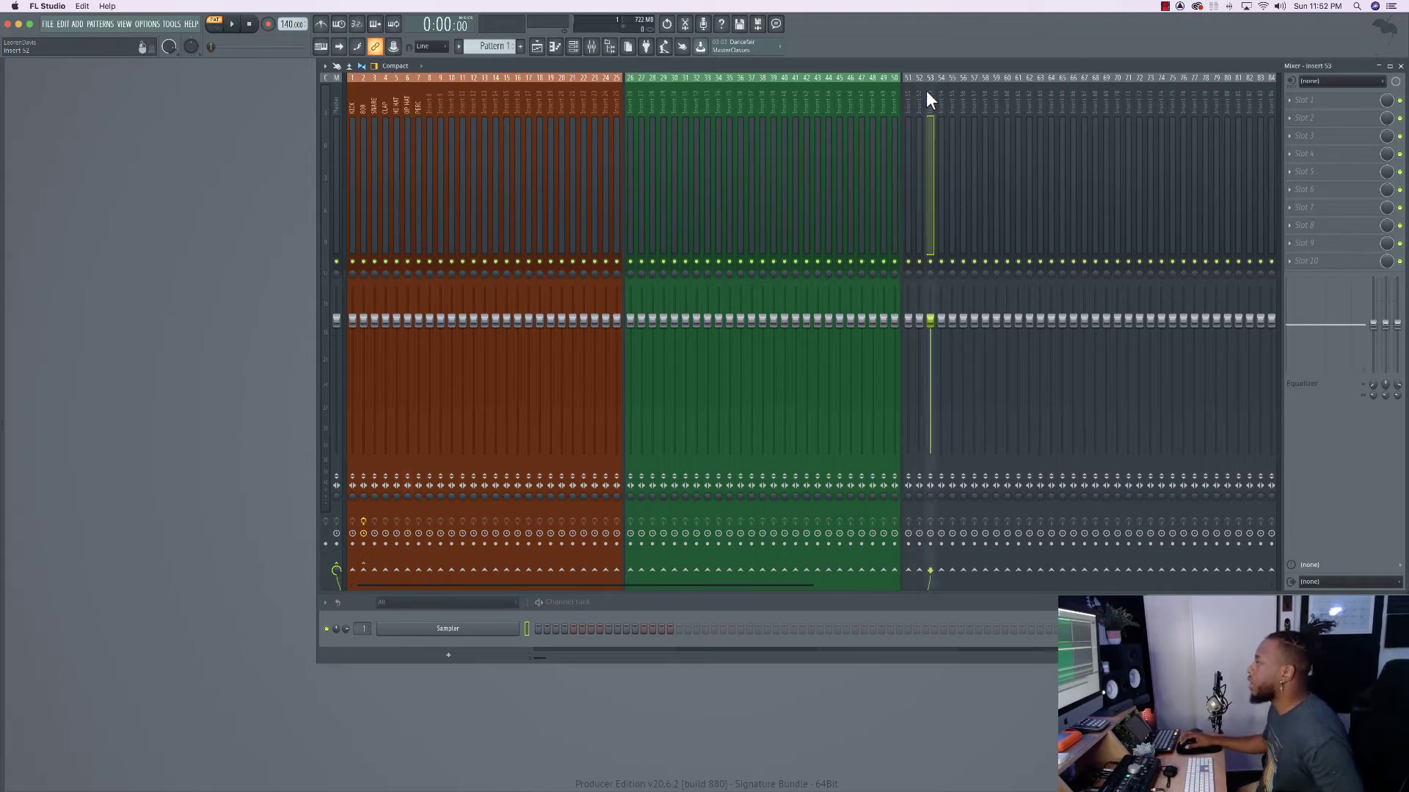
left_click(929, 92, "ctrl")
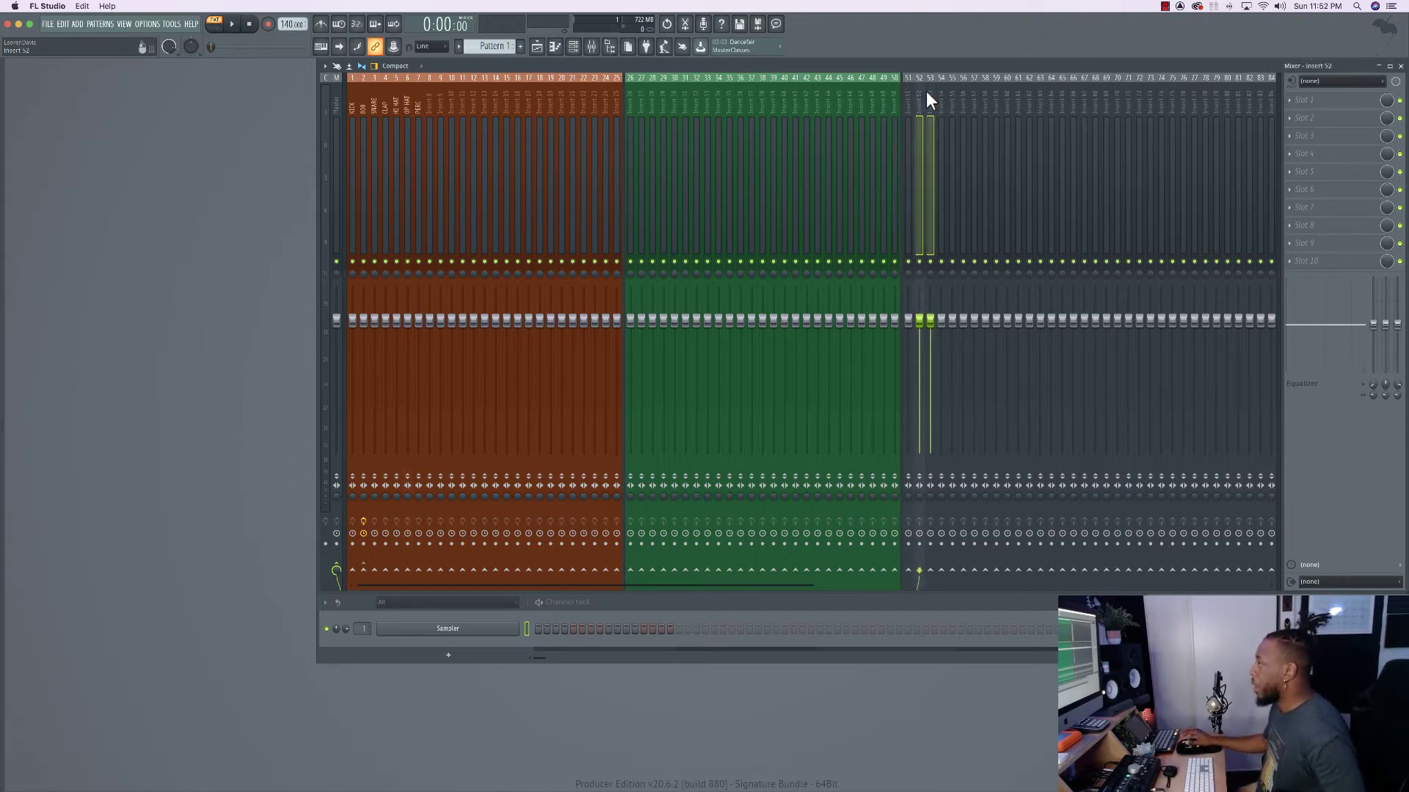
right_click(929, 93)
mouse_move(987, 295)
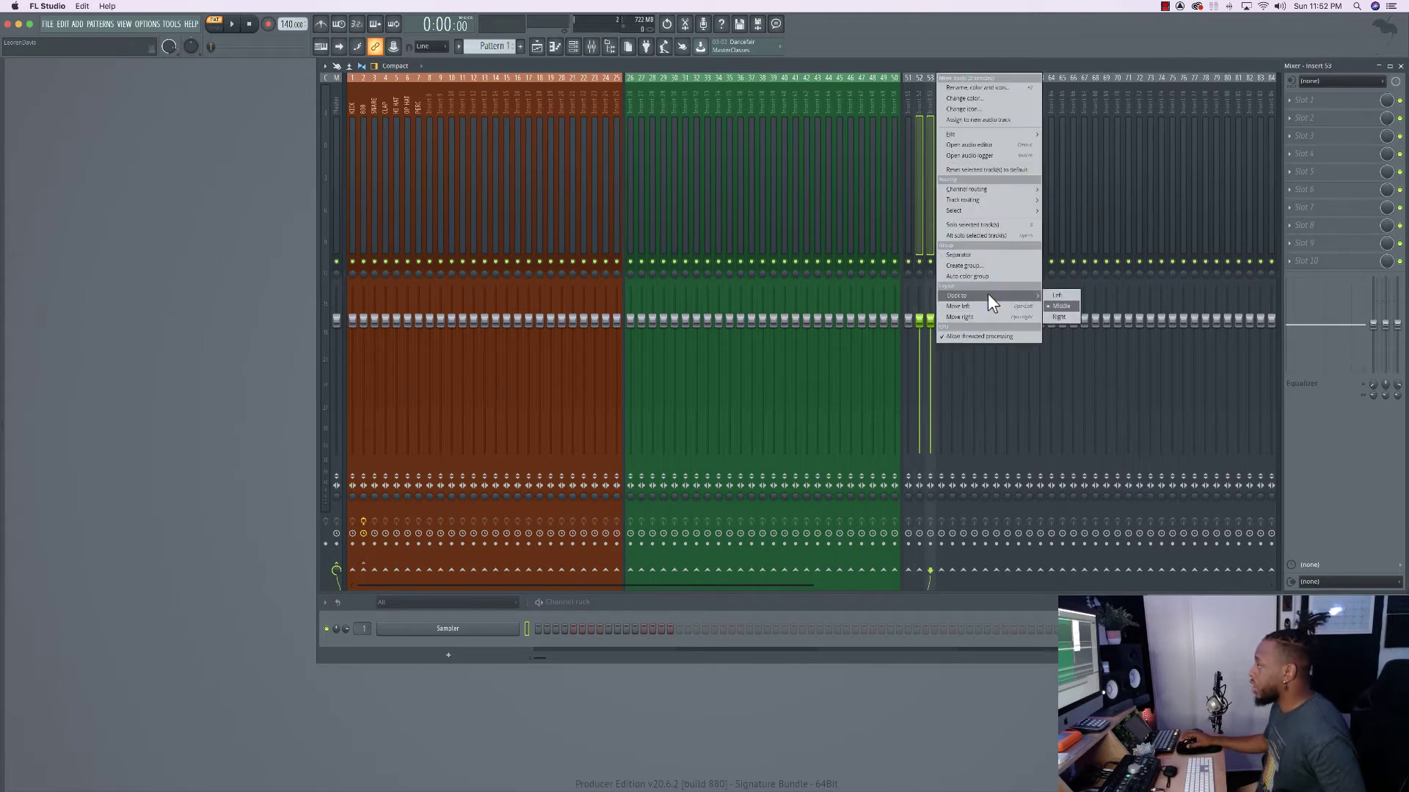
left_click(1064, 315)
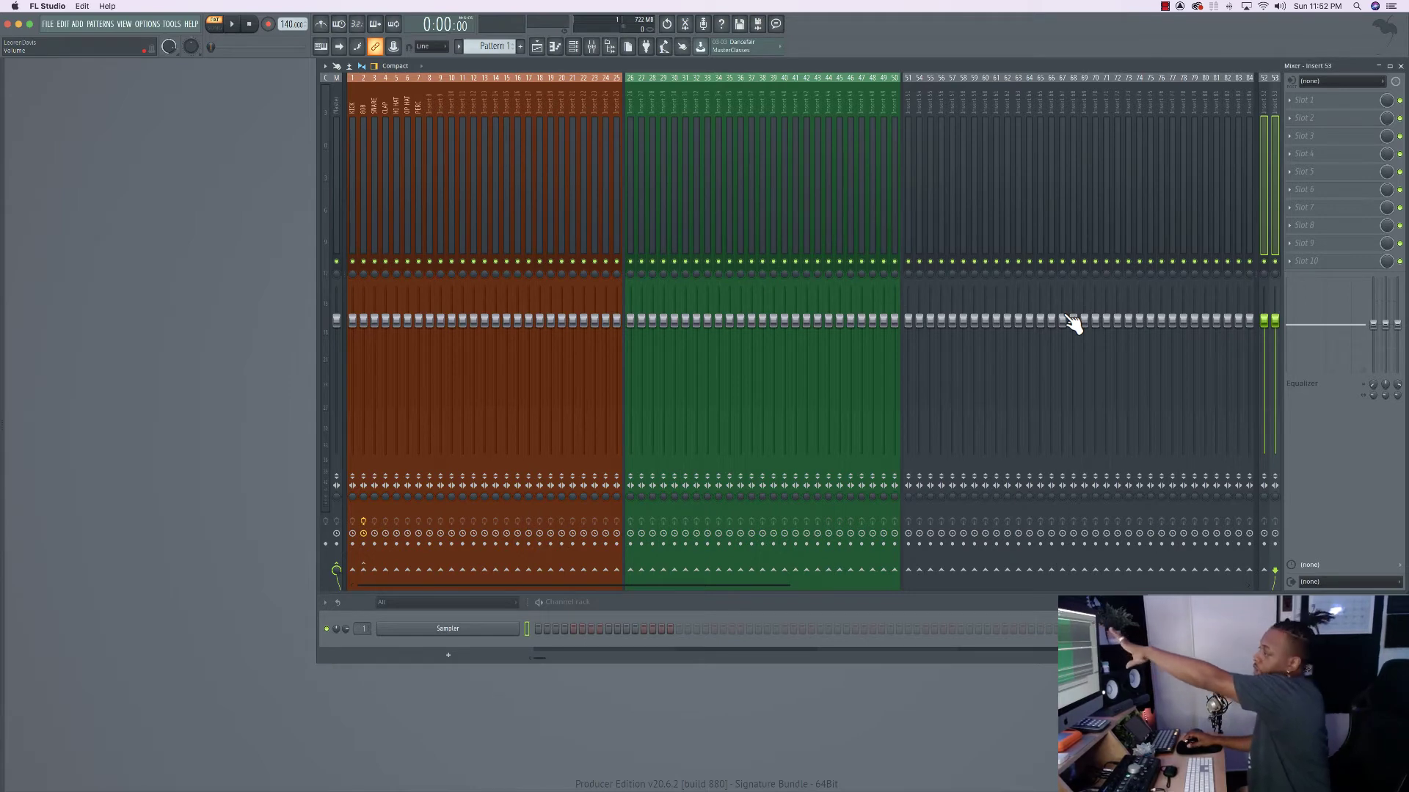
Narrow the mixer window and then widen it back to full size.
scroll(936, 178, "right", 10)
scroll(932, 178, "left", 10)
scroll(931, 178, "right", 10)
scroll(932, 179, "left", 10)
scroll(933, 176, "right", 10)
scroll(934, 176, "left", 10)
left_click_drag(317, 150, 875, 139)
scroll(1022, 165, "right", 10)
scroll(1023, 164, "left", 10)
scroll(1023, 165, "right", 10)
scroll(1023, 170, "left", 10)
left_click_drag(873, 147, 250, 154)
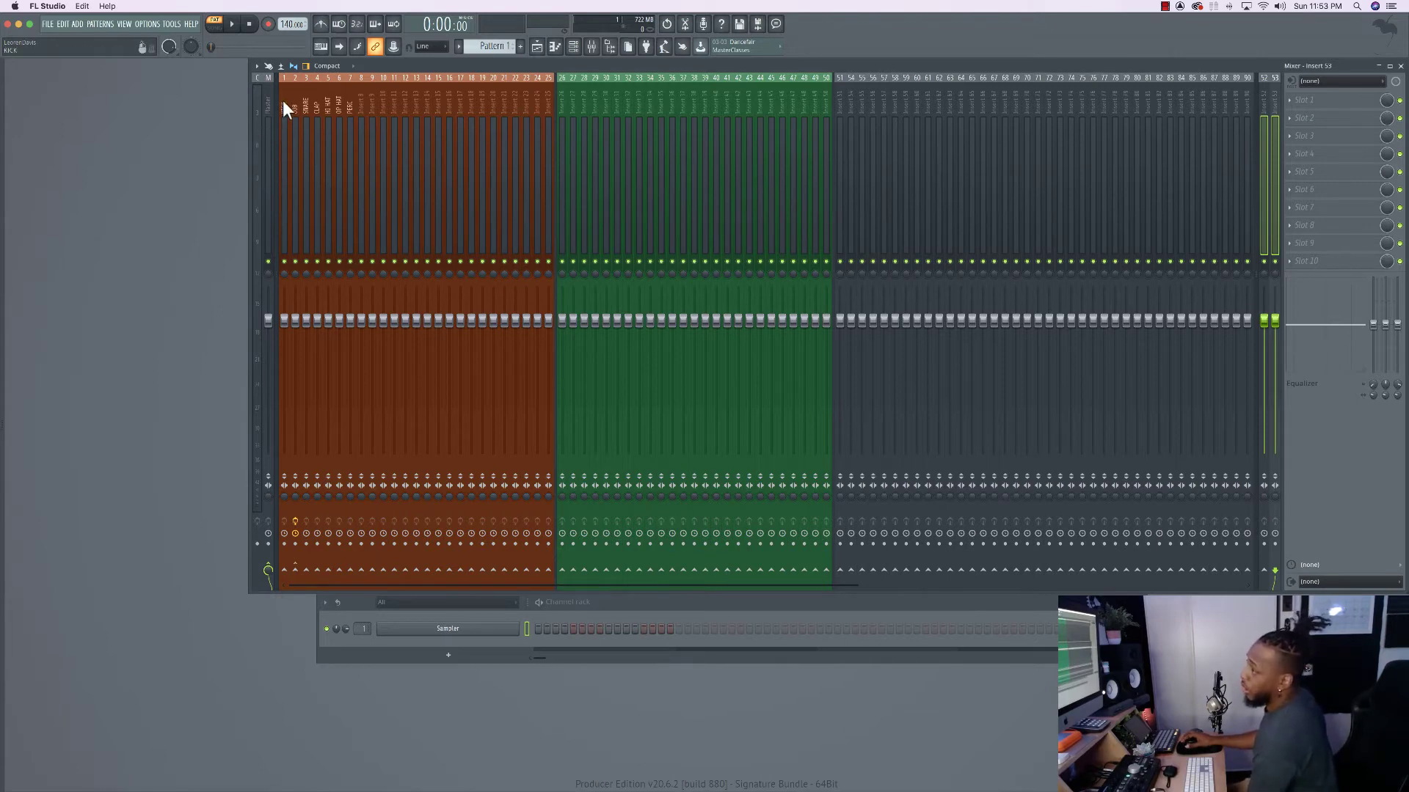
Confirm the name DRUM BUS on insert 52.
left_click_drag(284, 100, 548, 90)
left_click(532, 103)
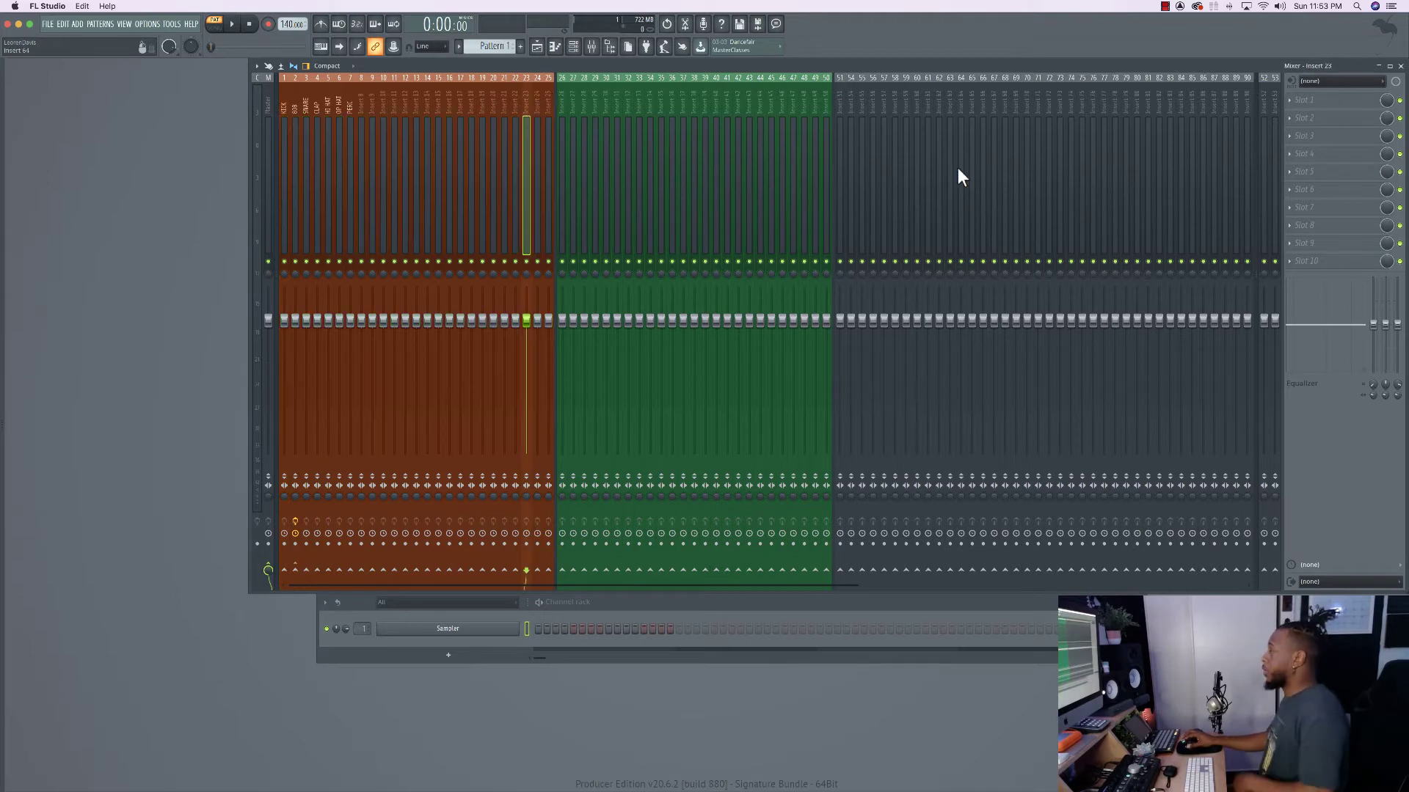
left_click(1265, 103)
double_click(1266, 97)
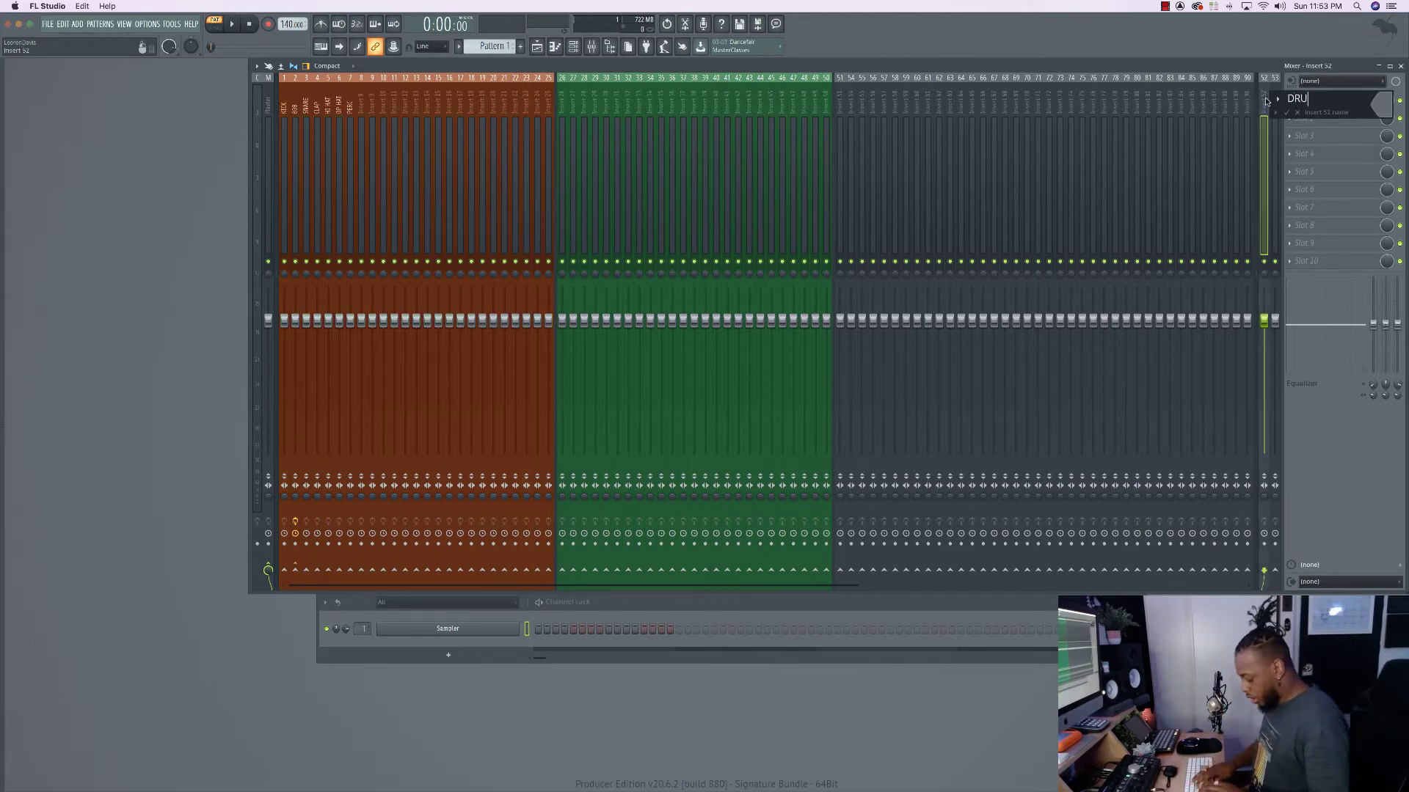
key("Return")
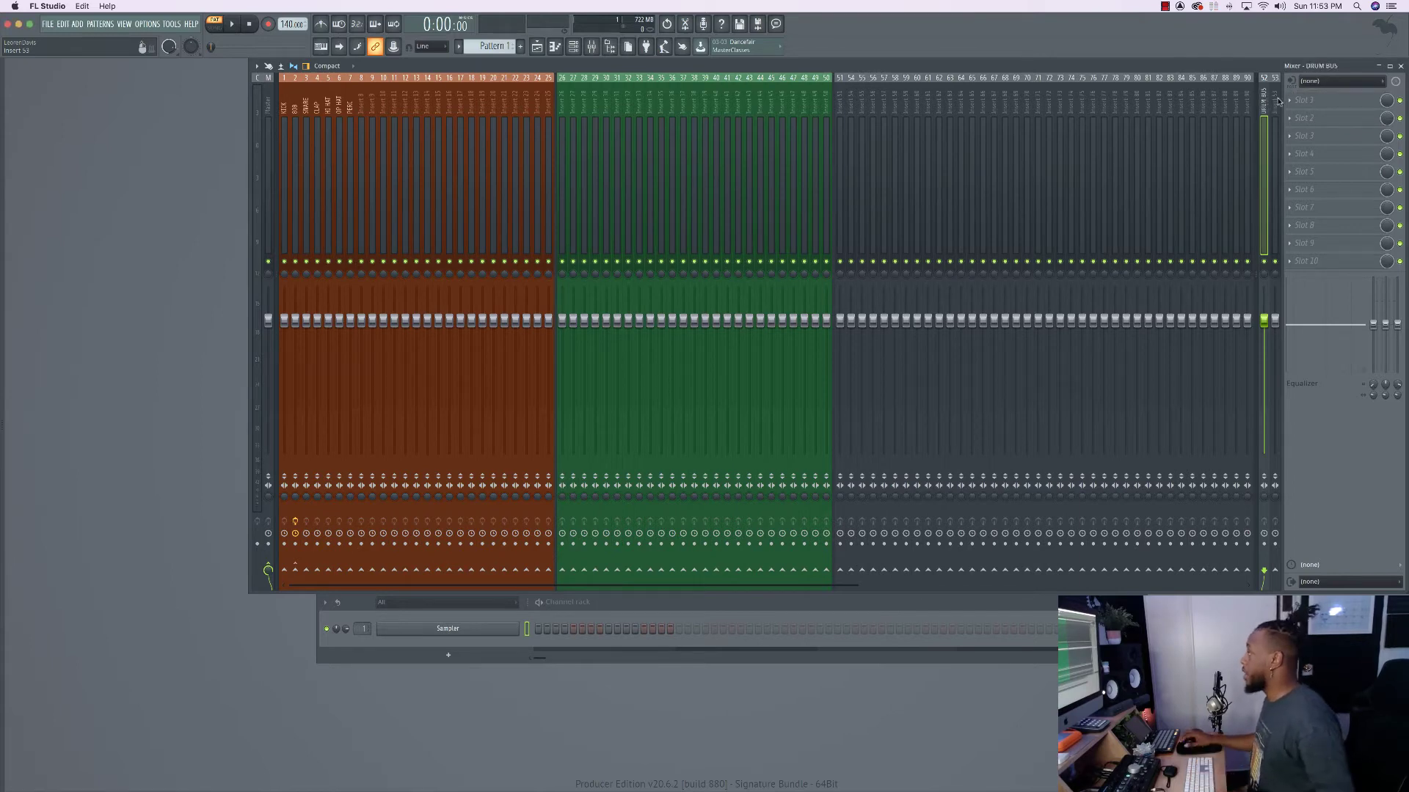
Name insert 53 MUSIC BUS.
double_click(1277, 101)
type("MSU")
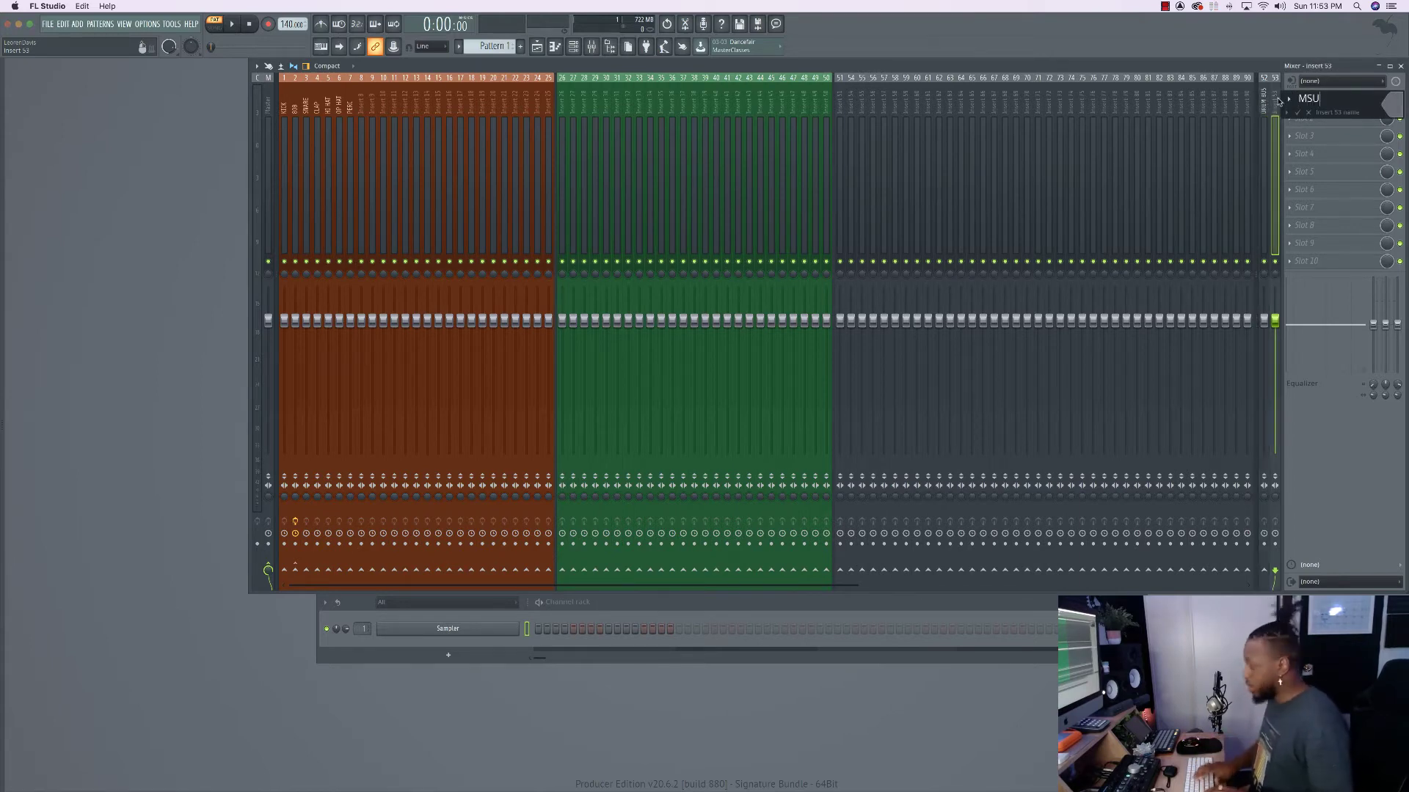
key("BackSpace")
key("BackSpace")
type("USIC BUS")
key("Return")
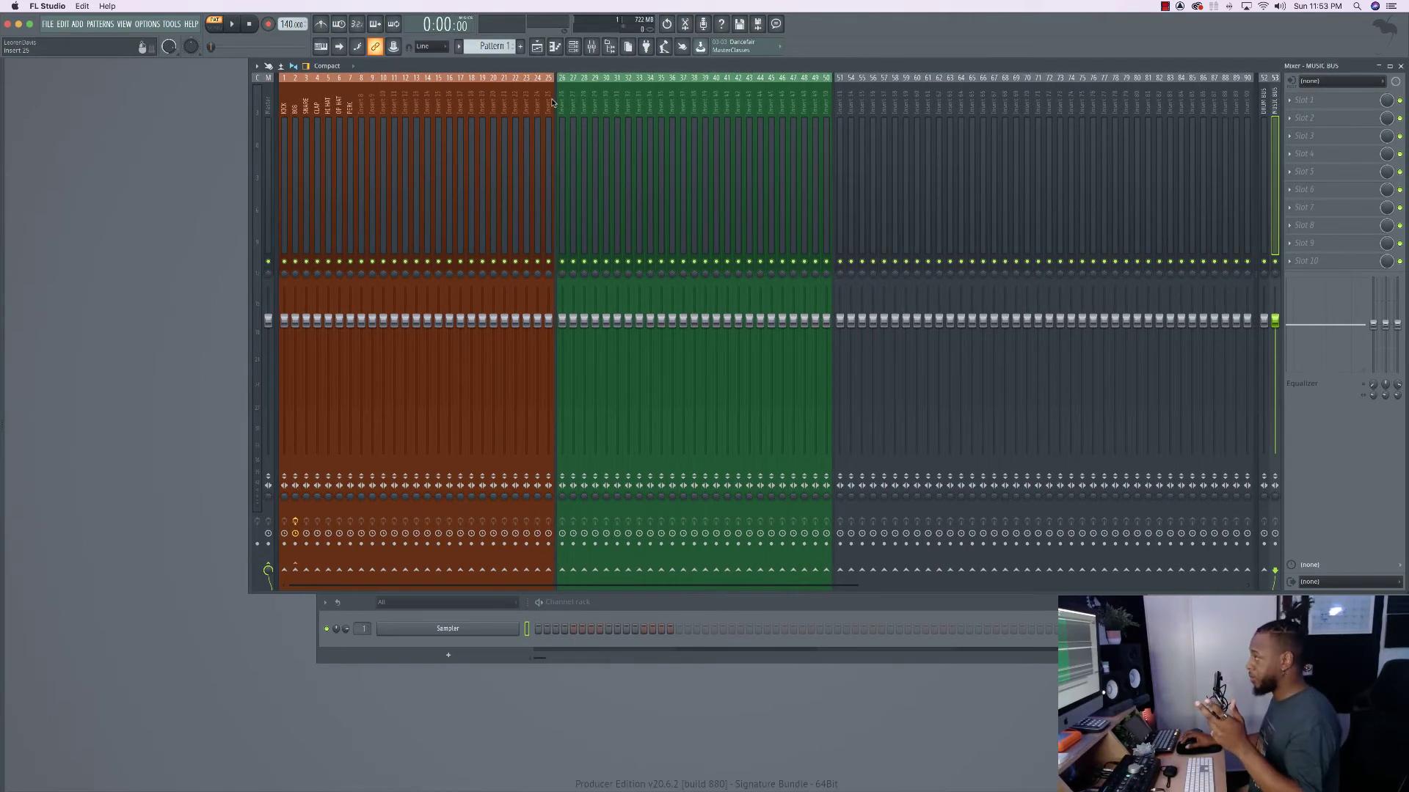
Route mixer tracks 1–25 only to the DRUM BUS.
left_click_drag(553, 103, 285, 103)
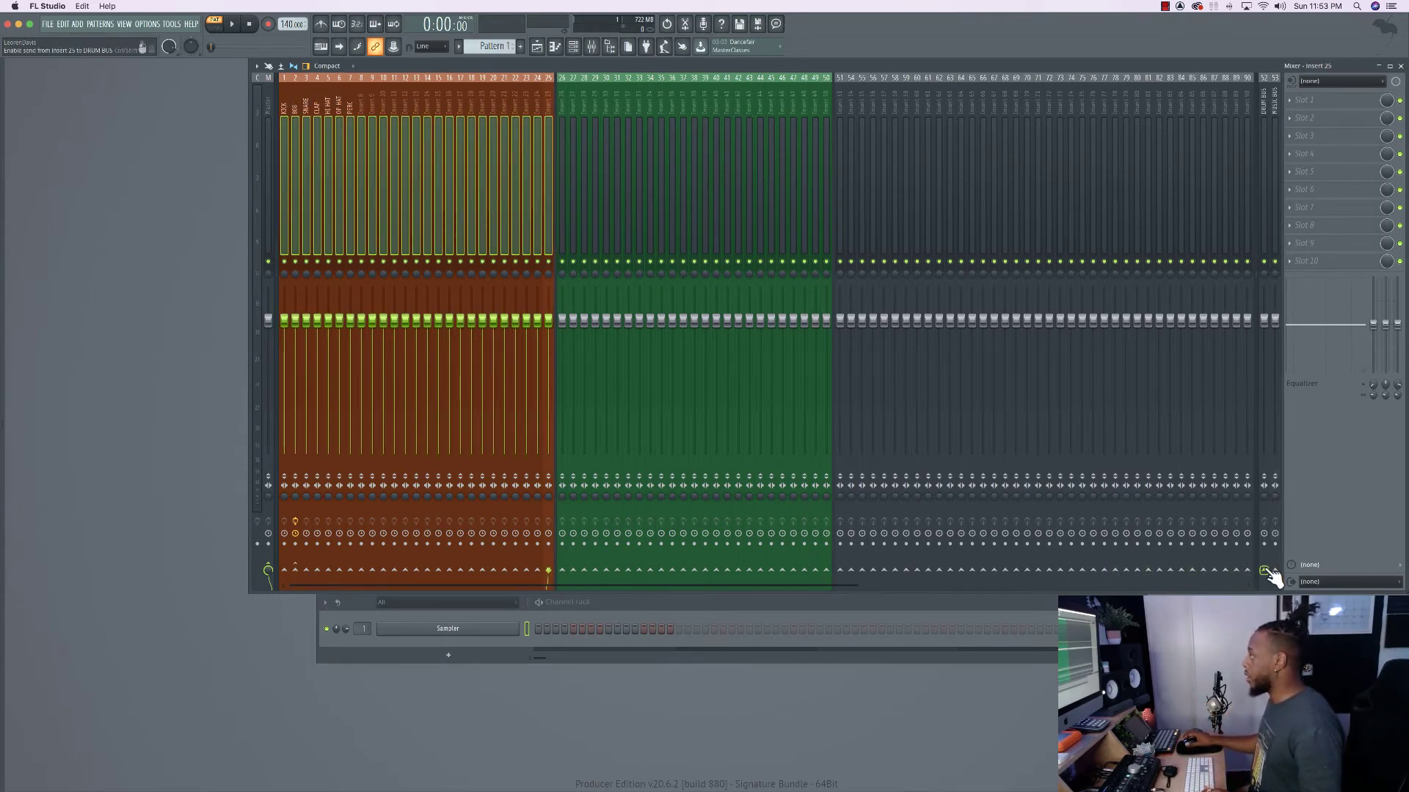
right_click(1265, 570)
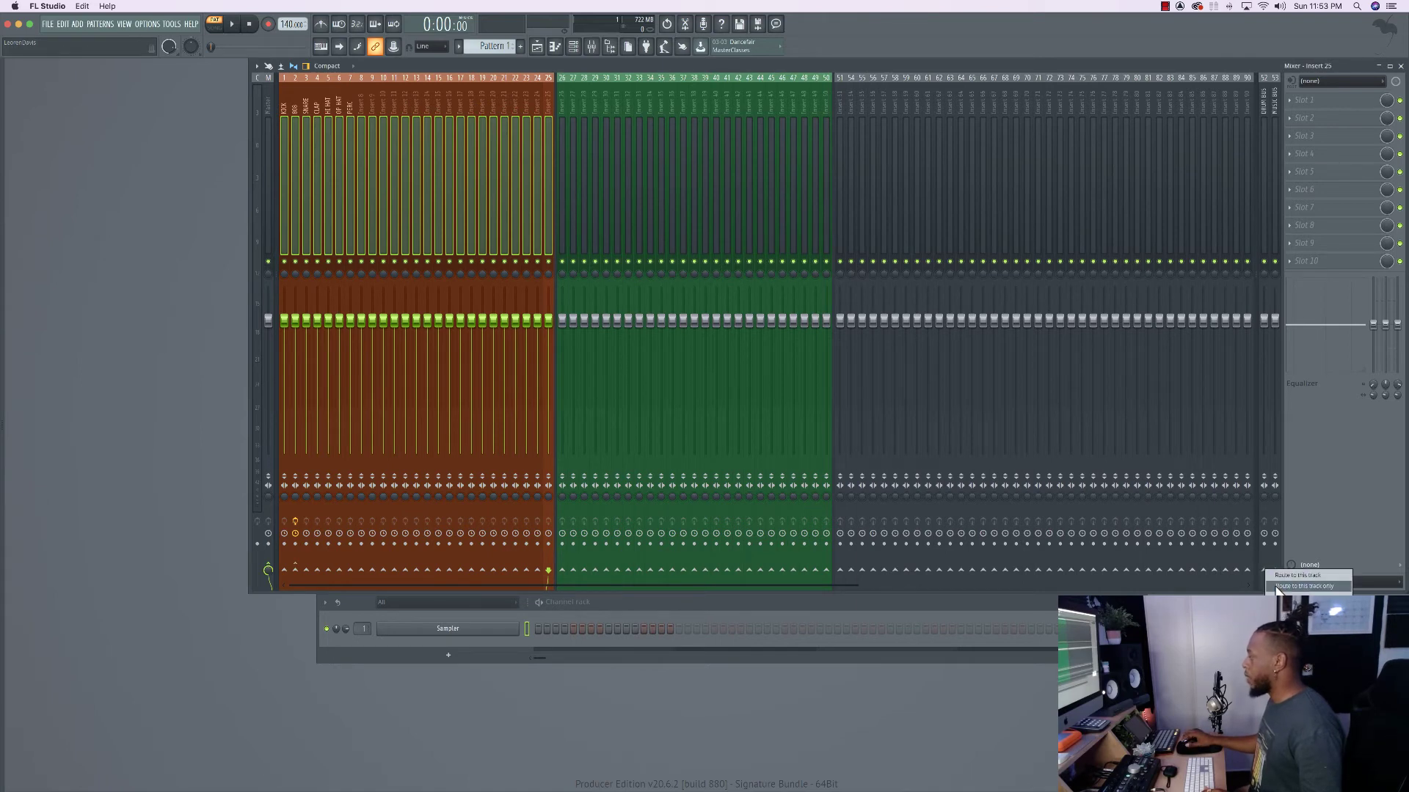
left_click(1291, 586)
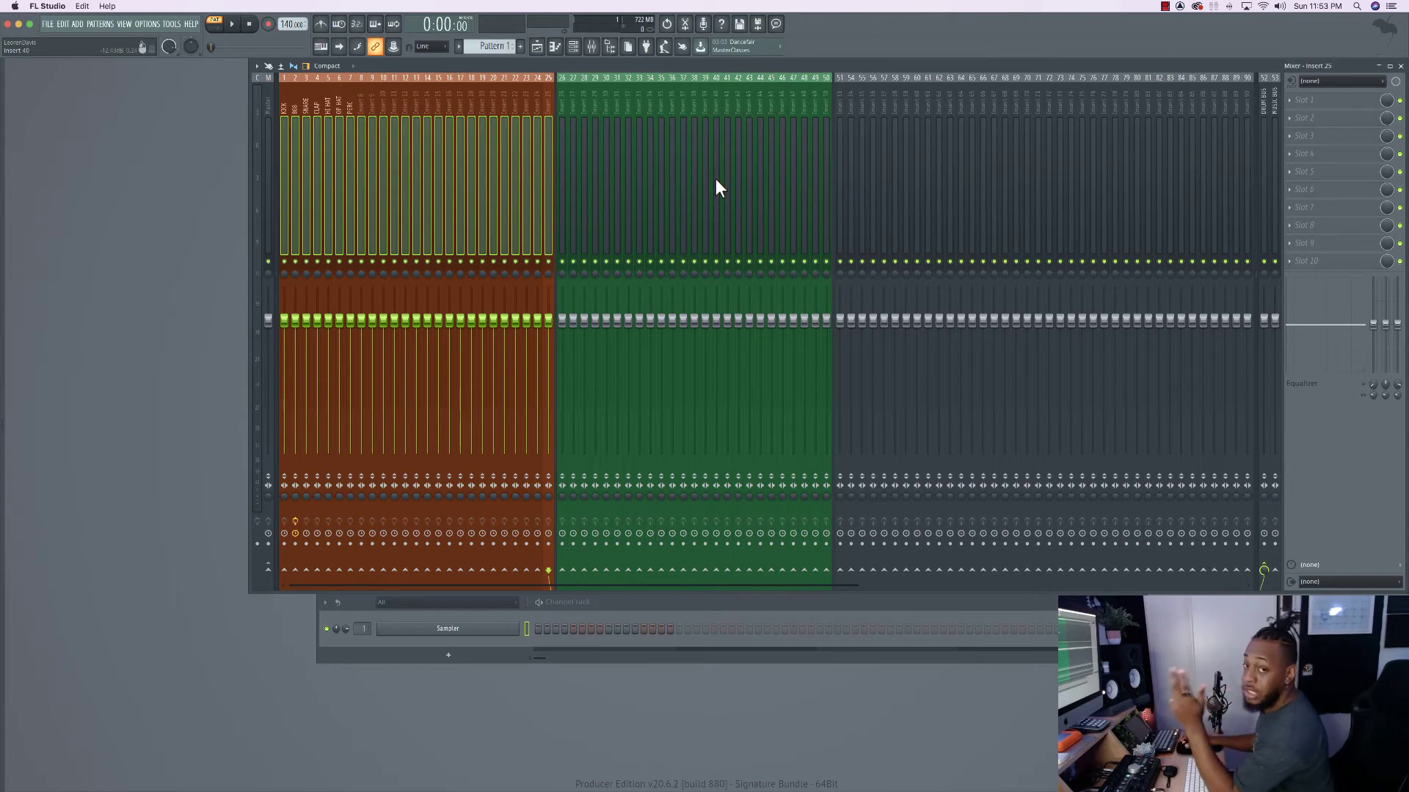
Route tracks 26–50 only to the MUSIC BUS and check the green tracks' routing.
left_click(562, 103)
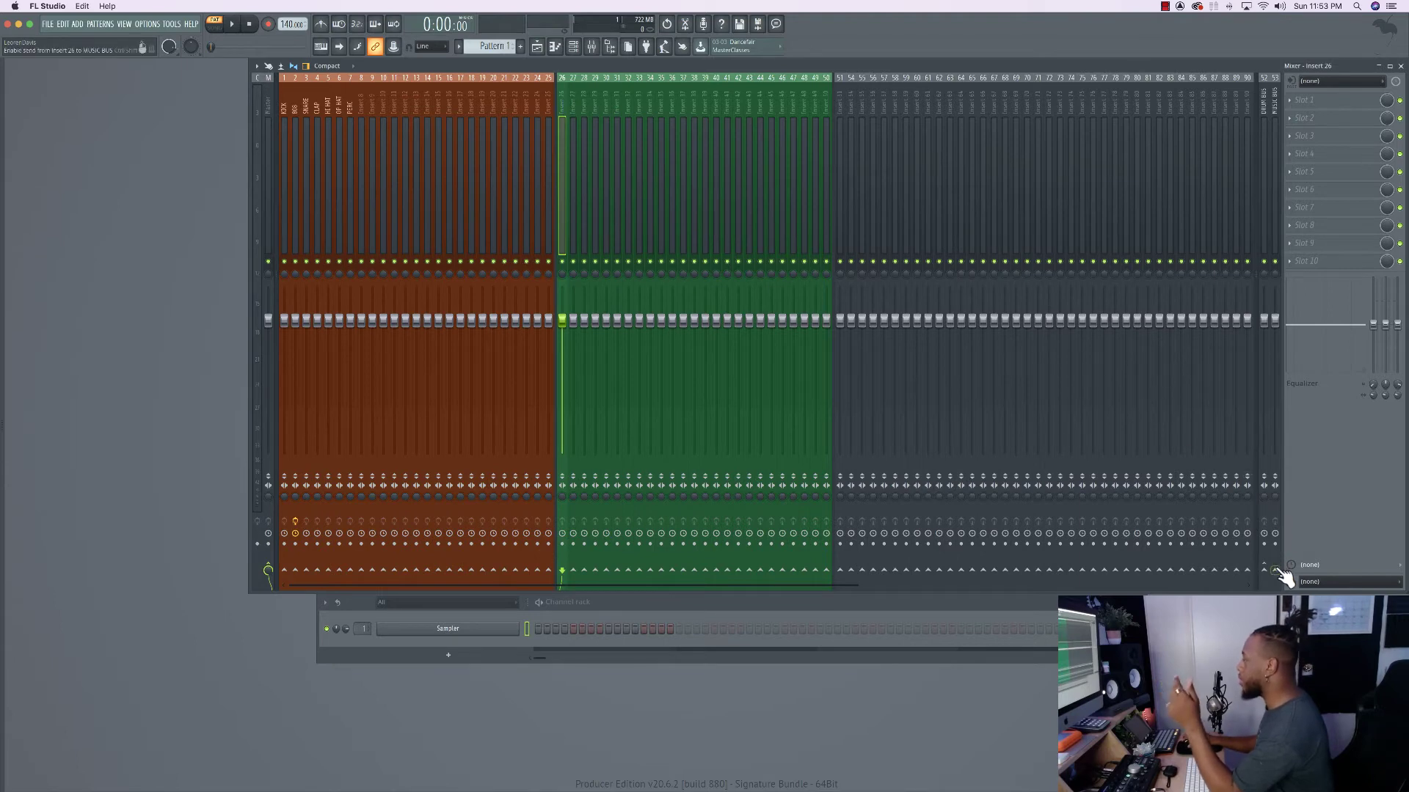
right_click(1274, 569)
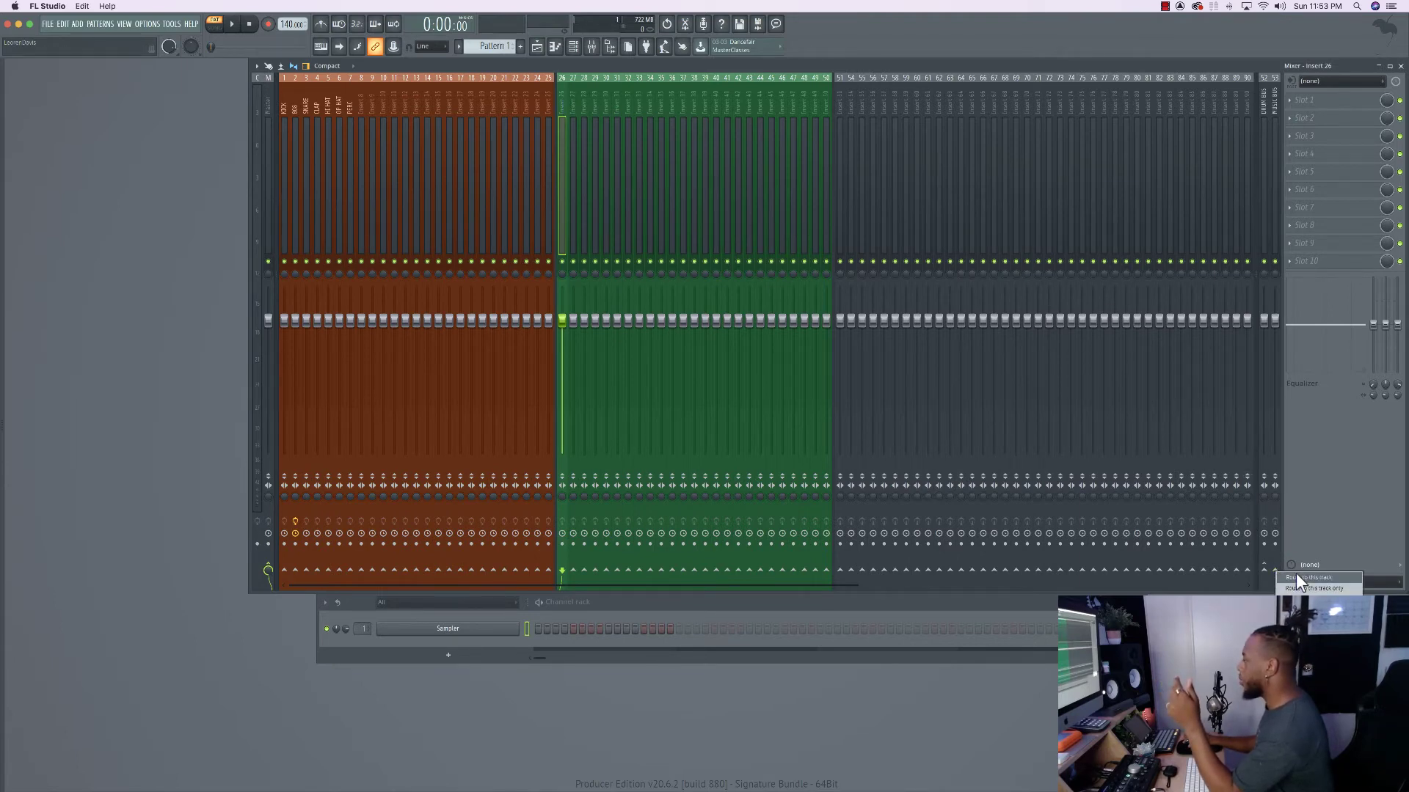
left_click(1295, 574)
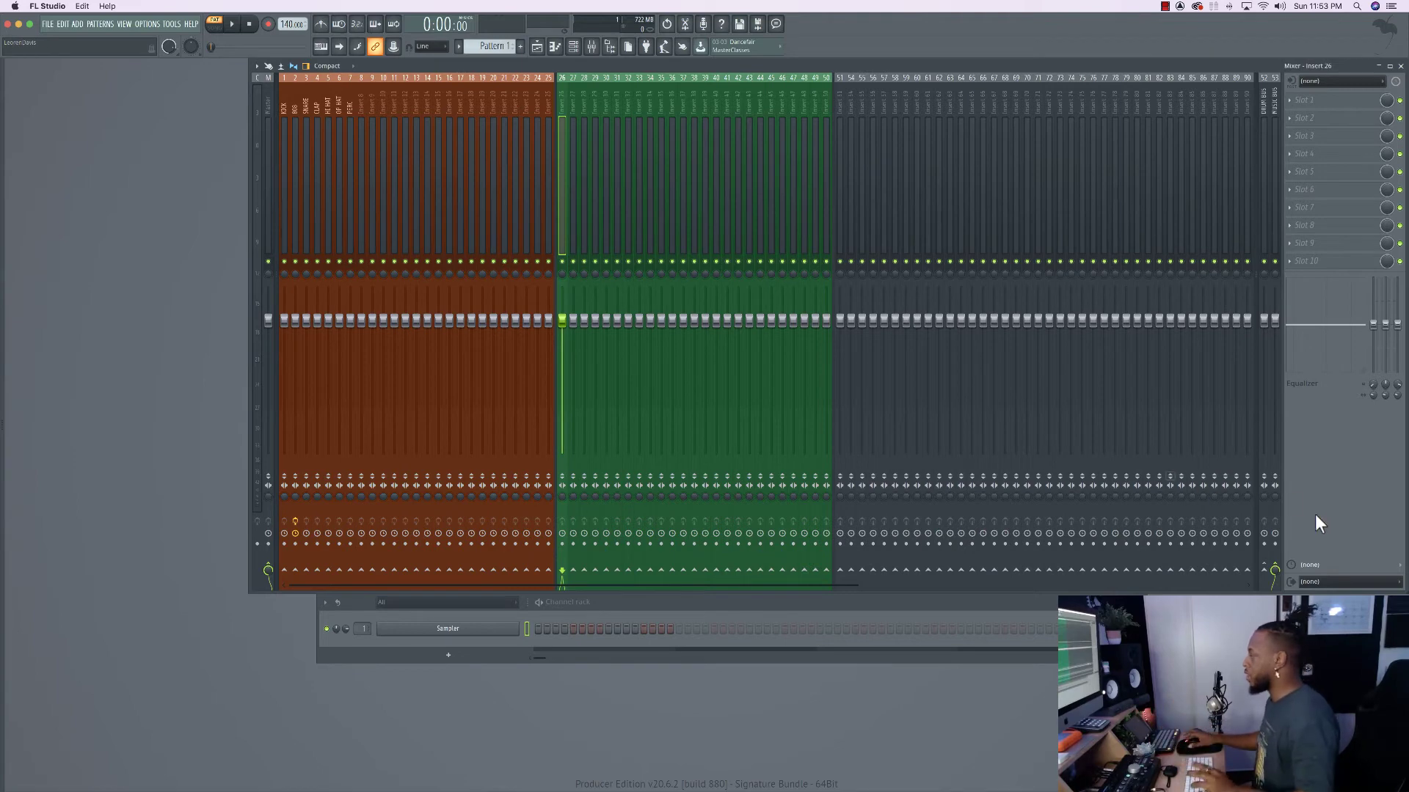
left_click(1275, 568)
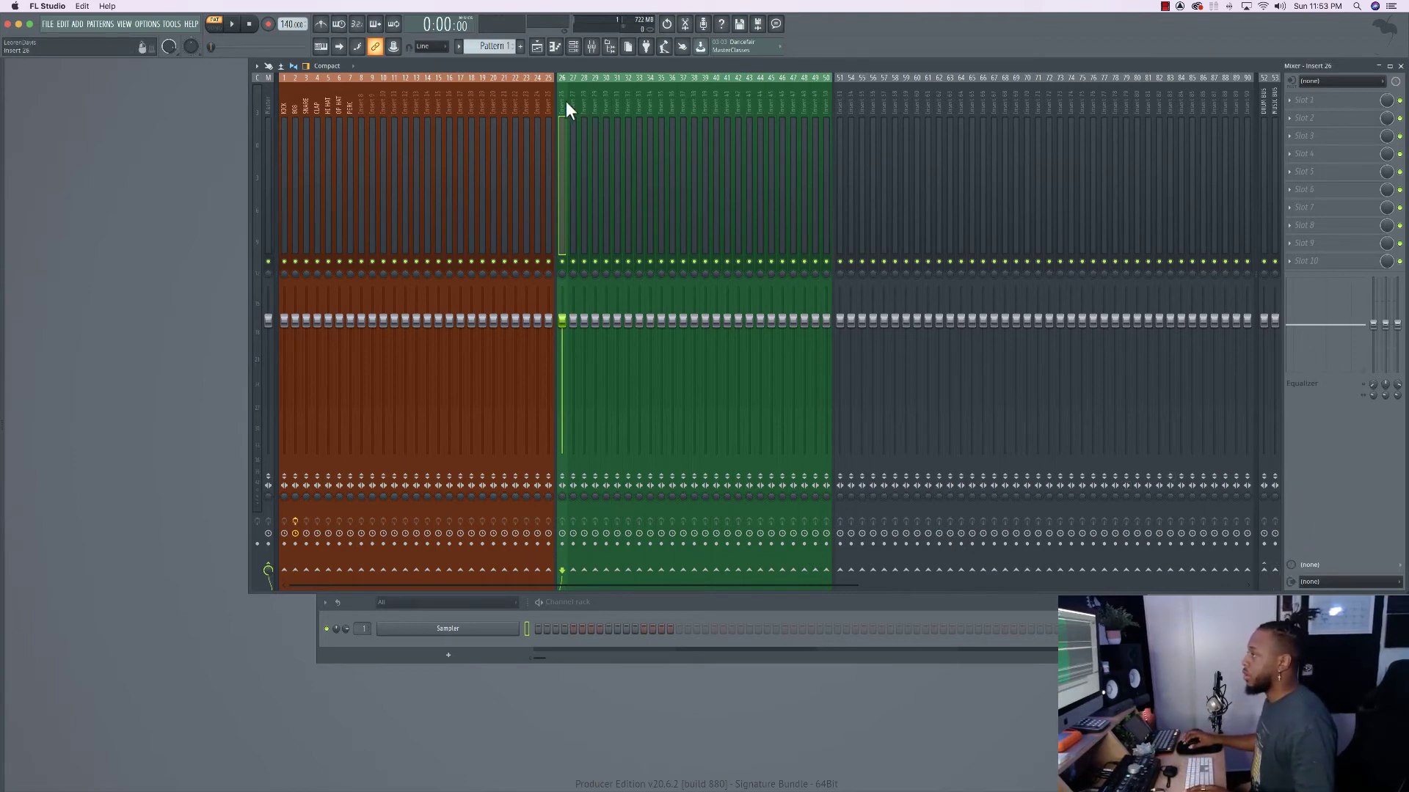
left_click_drag(565, 98, 823, 93)
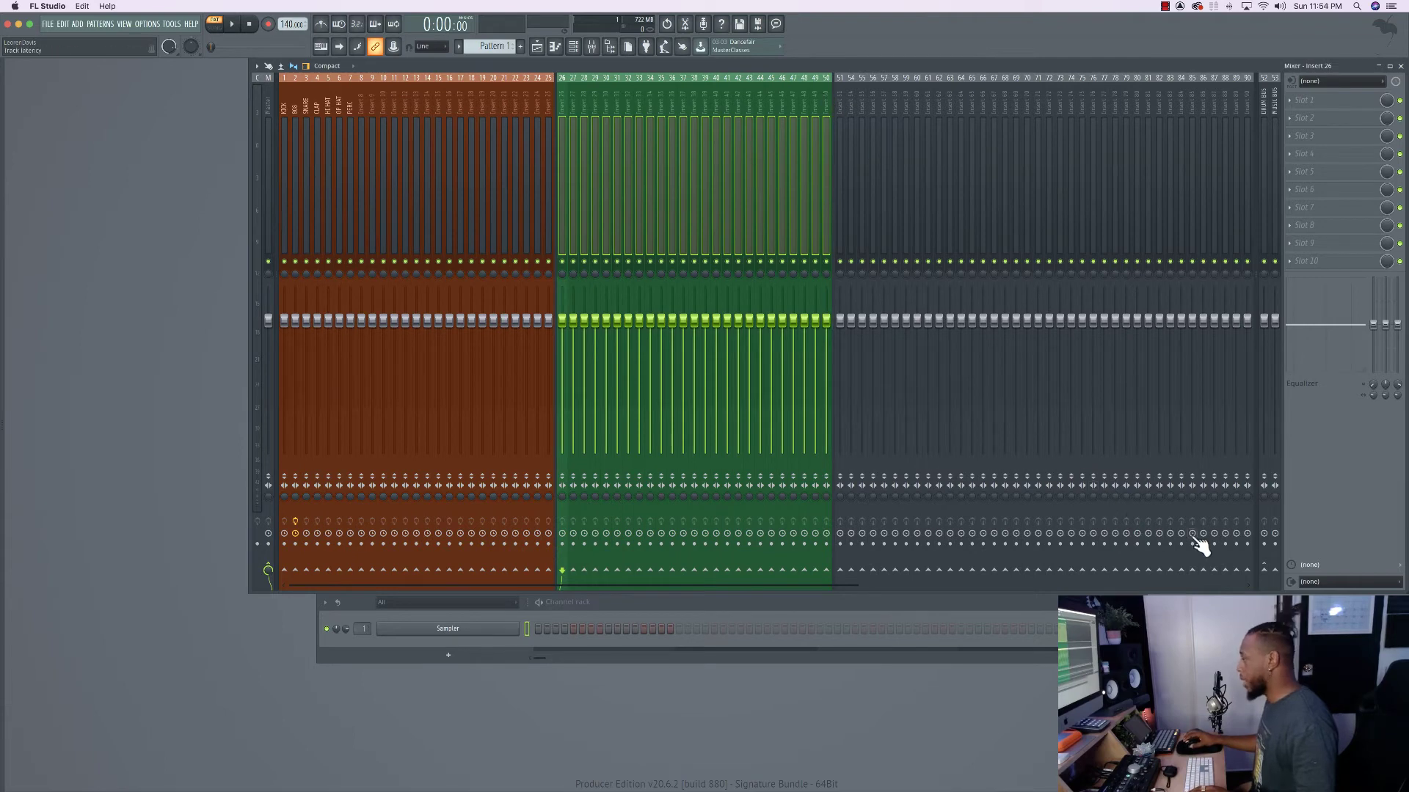
right_click(1279, 572)
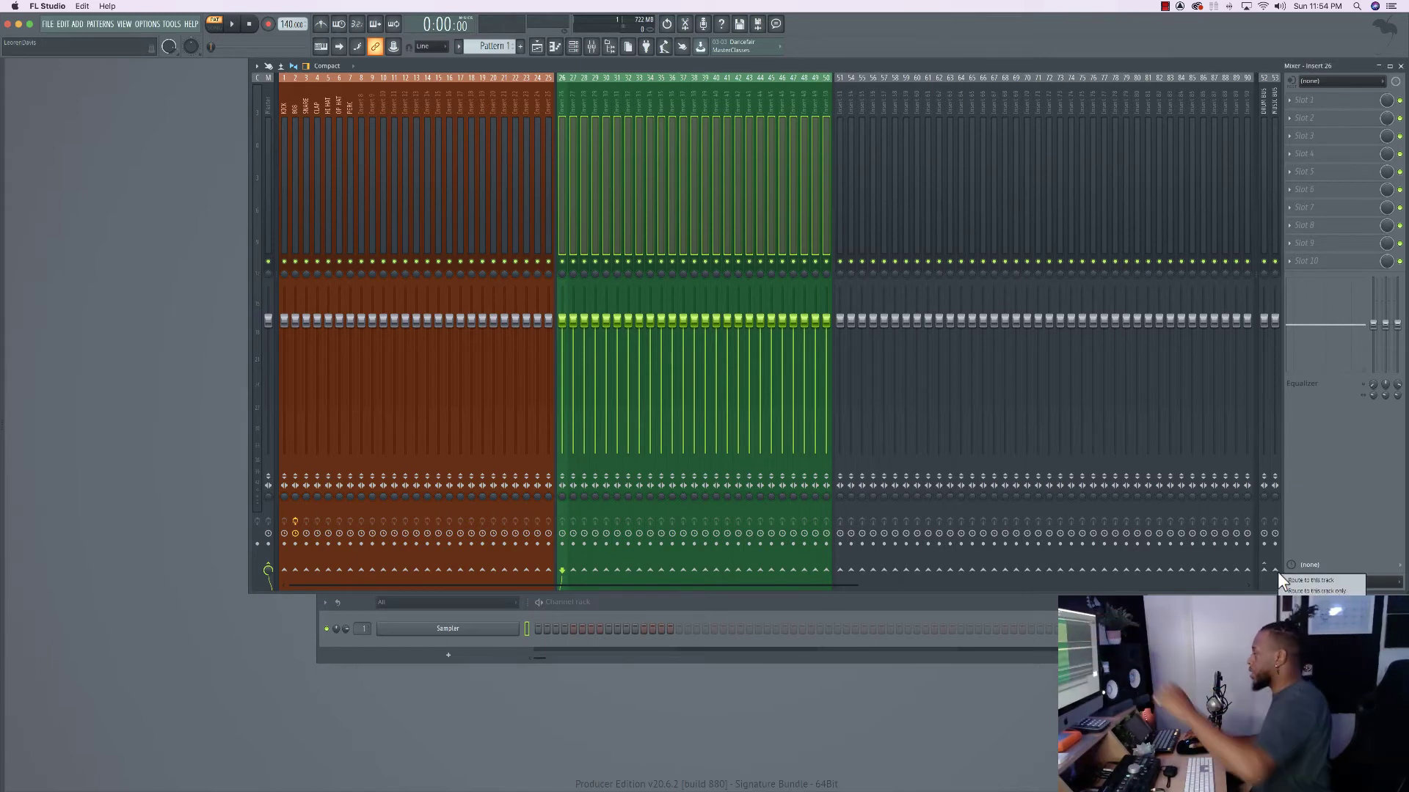
left_click(1316, 591)
left_click(641, 143)
left_click(603, 95)
left_click(640, 94)
left_click(653, 97)
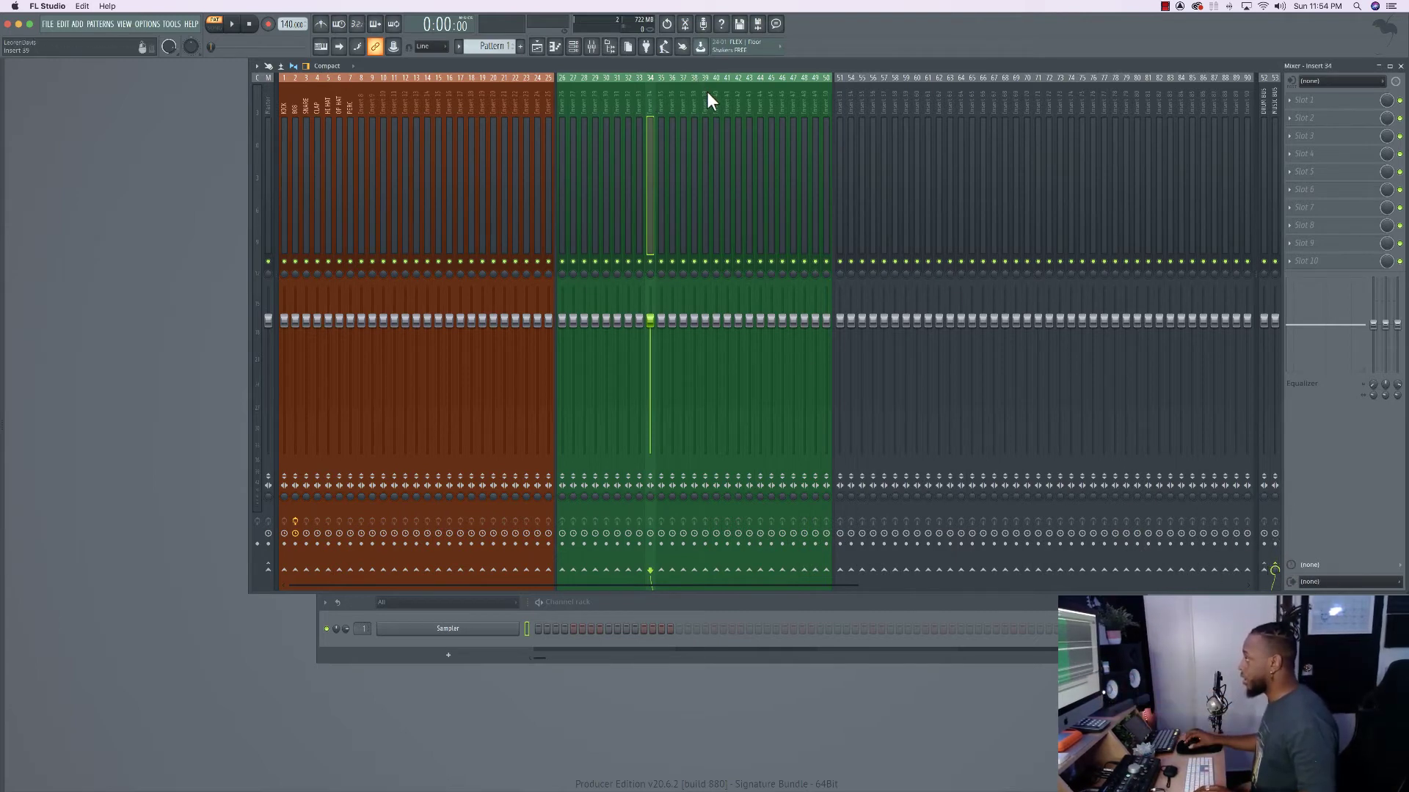
Check the routing of the green and orange tracks across the mixer.
left_click(749, 93)
left_click(771, 95)
left_click(661, 97)
left_click(617, 99)
left_click(606, 99)
left_click(584, 99)
left_click(547, 99)
left_click(515, 98)
left_click(504, 99)
left_click(493, 99)
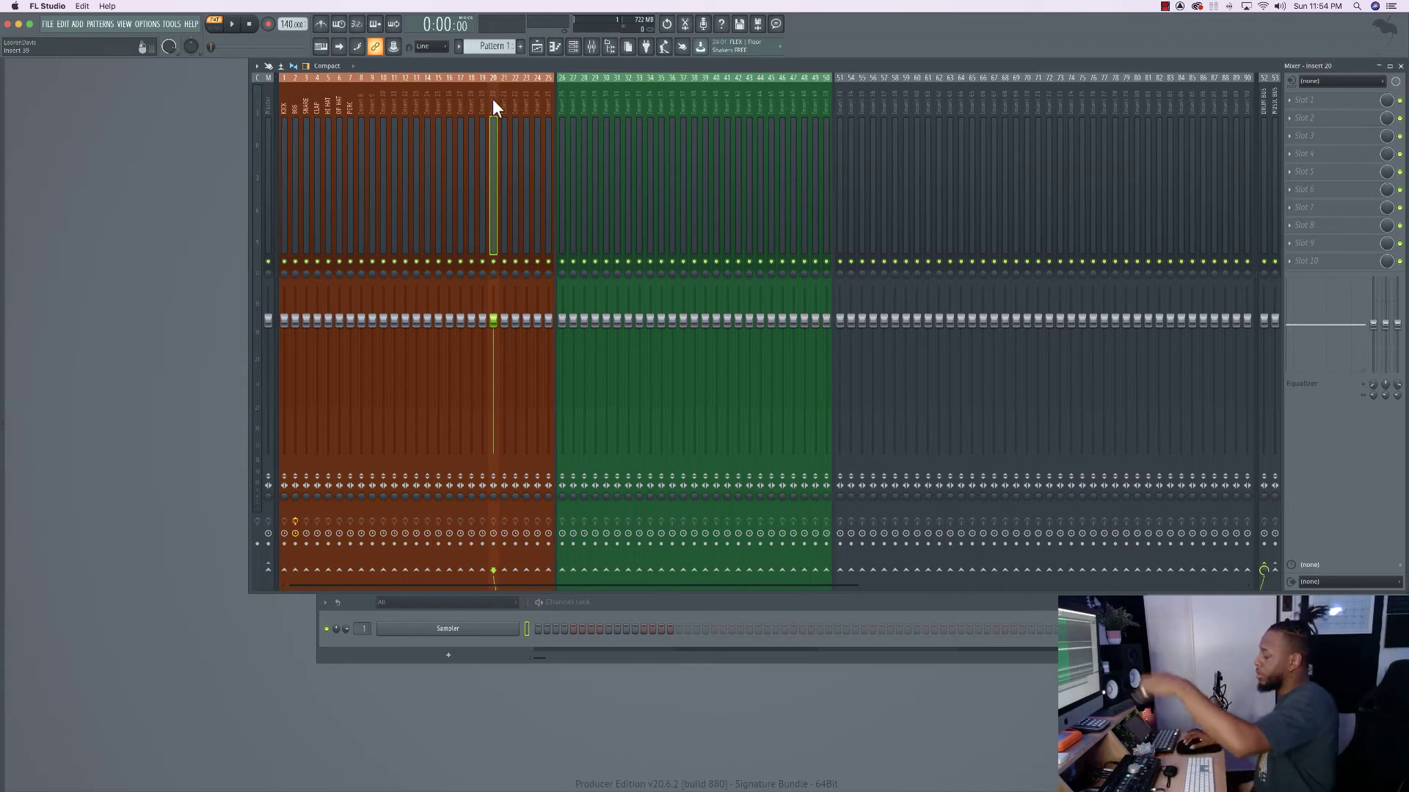
left_click(471, 99)
left_click(328, 99)
left_click(295, 99)
left_click(416, 99)
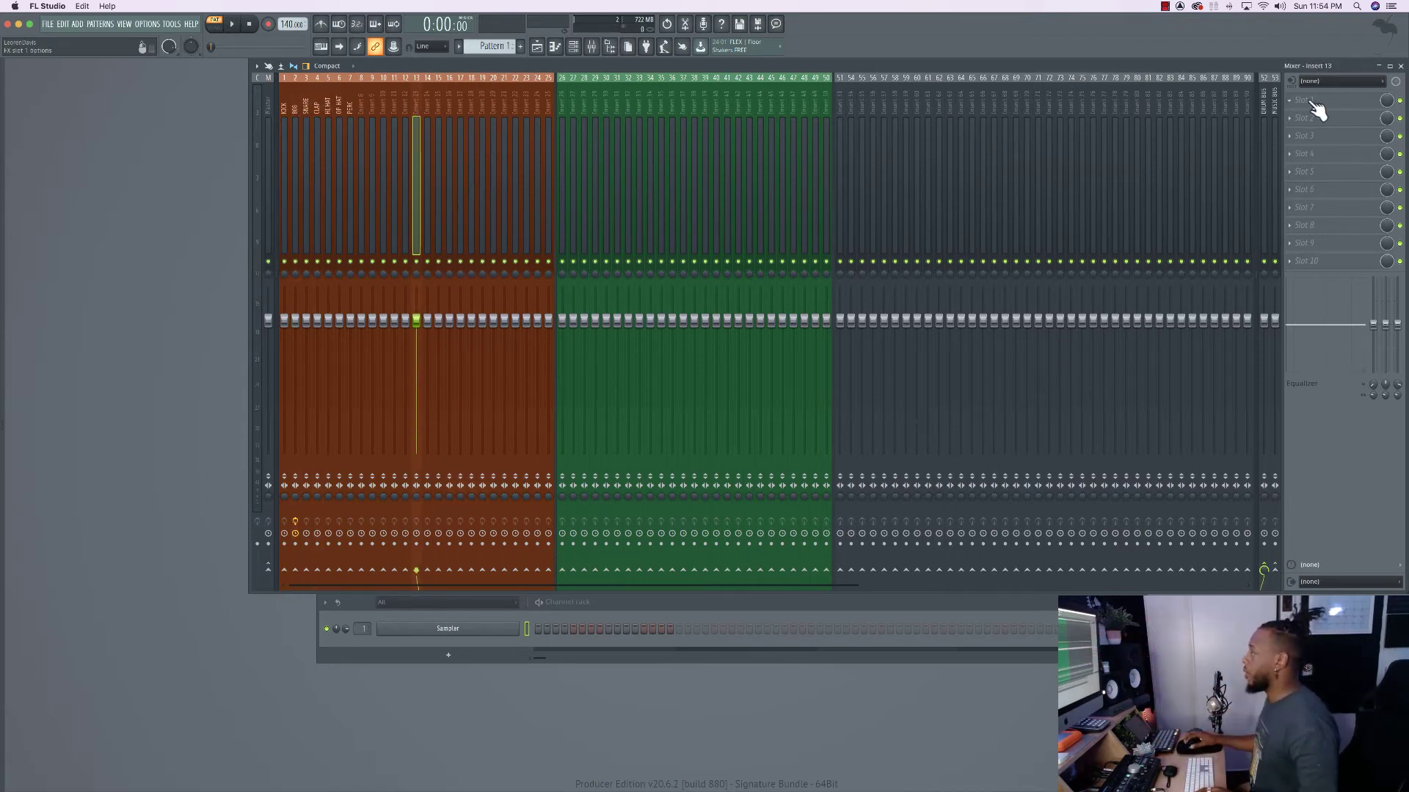
Colour the DRUM BUS insert orange.
left_click(1266, 91)
right_click(1267, 91)
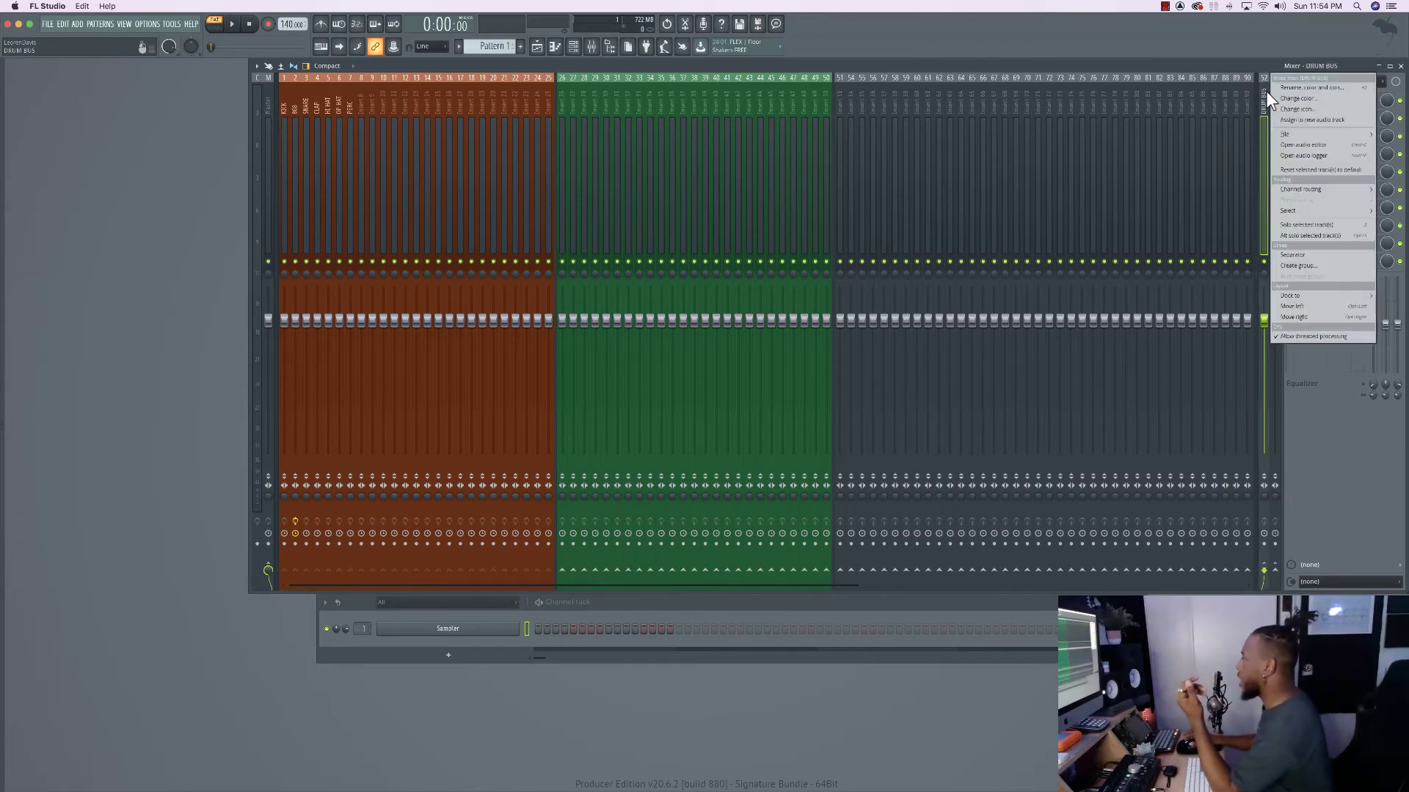
left_click(1266, 91)
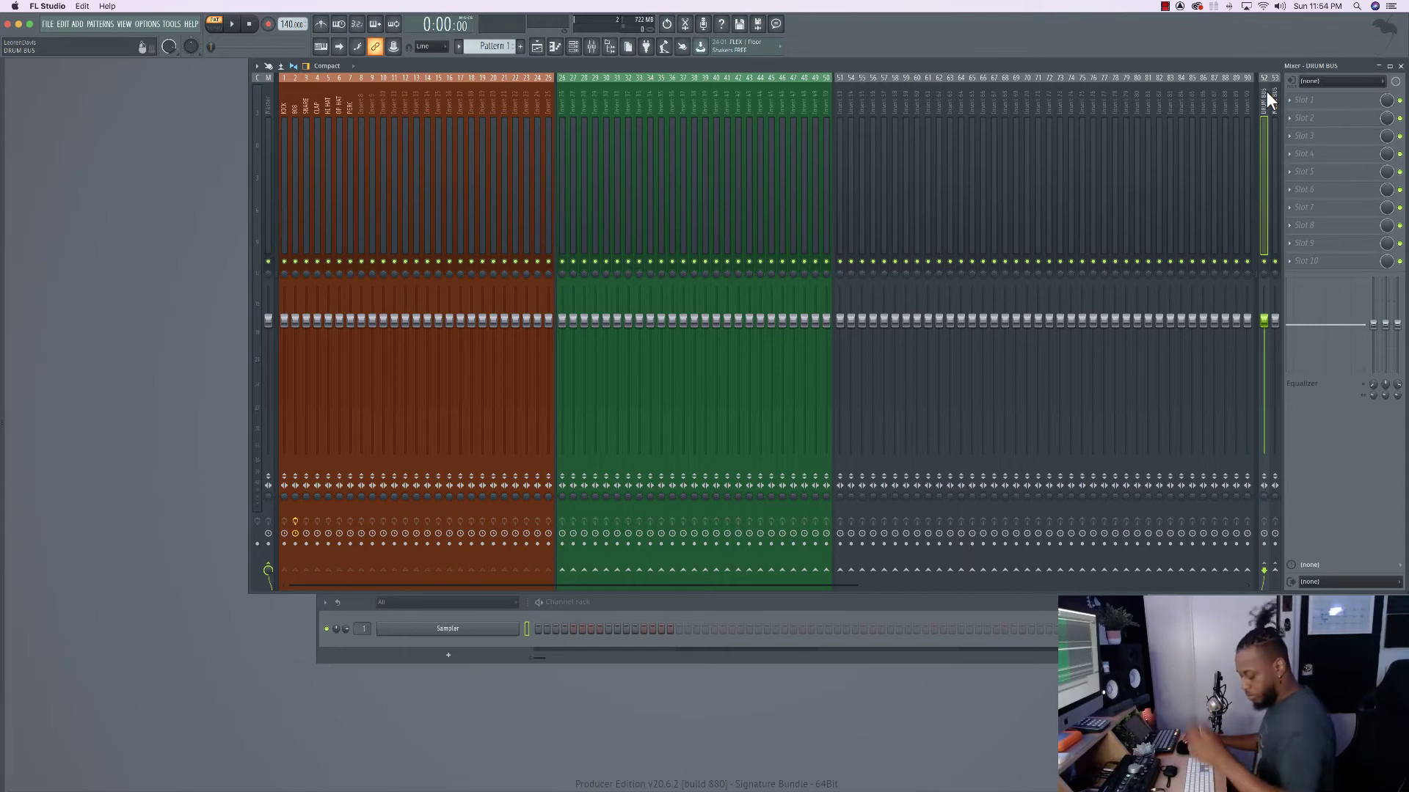
key("F2")
left_click(1380, 103)
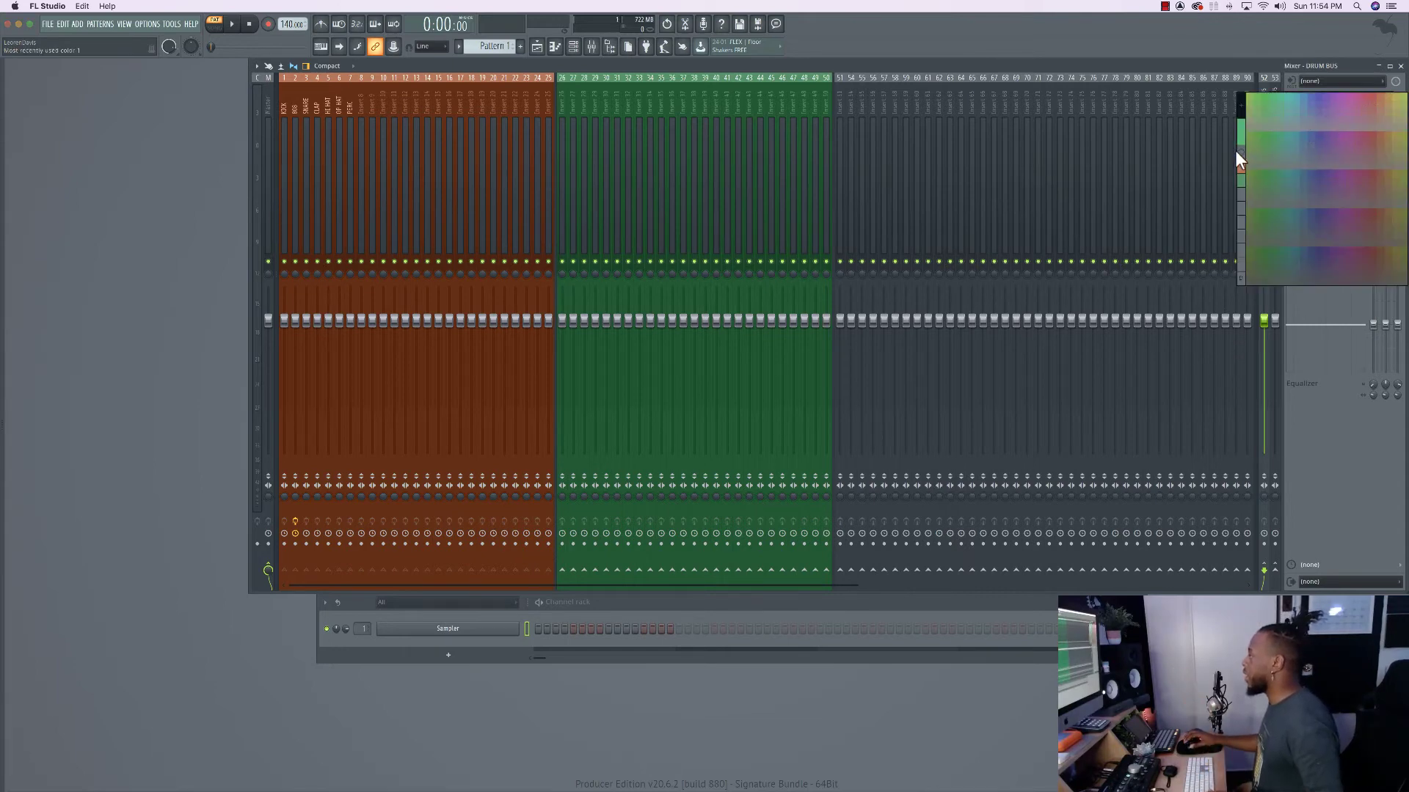
left_click(1239, 164)
key("Return")
Colour the MUSIC BUS insert green.
left_click(1276, 107)
key("F2")
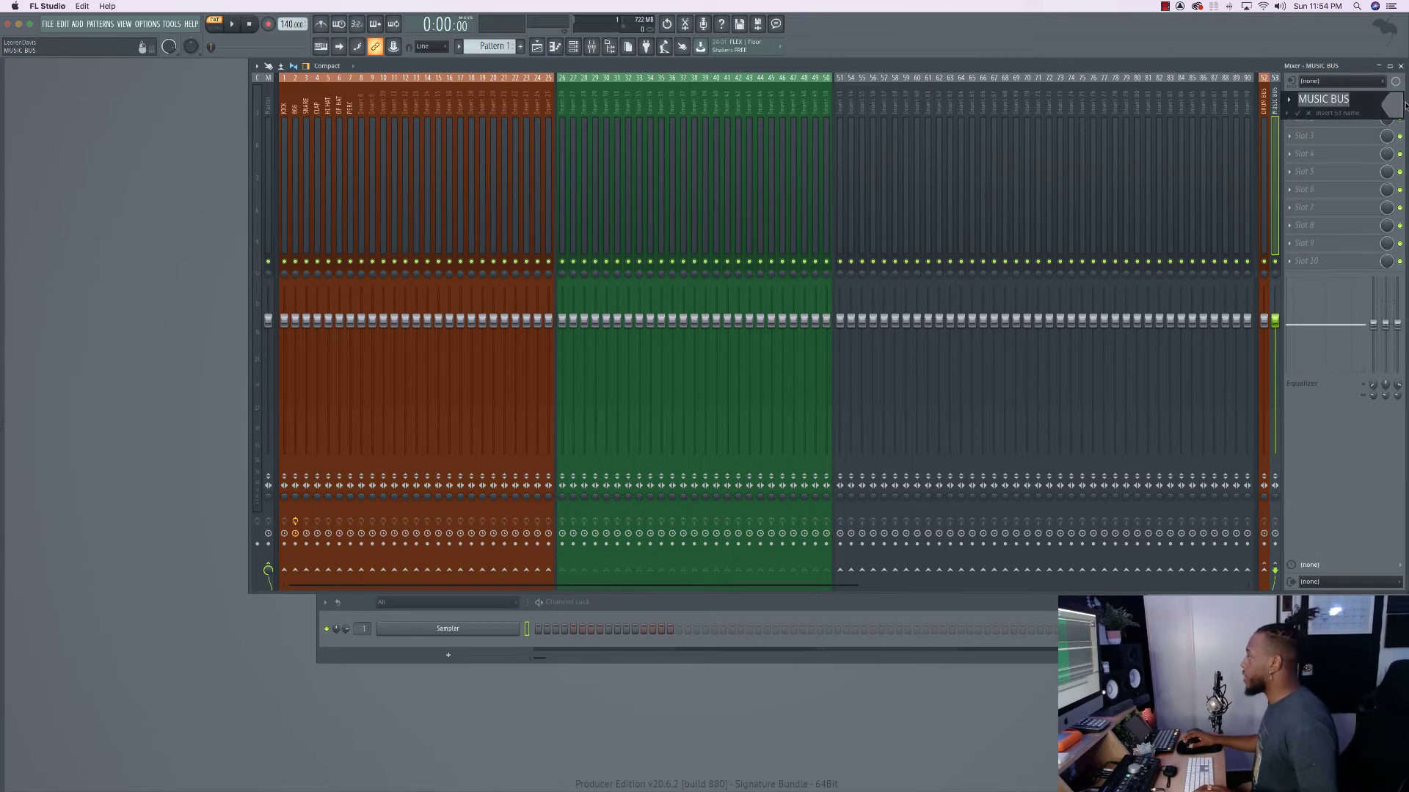
left_click(1395, 106)
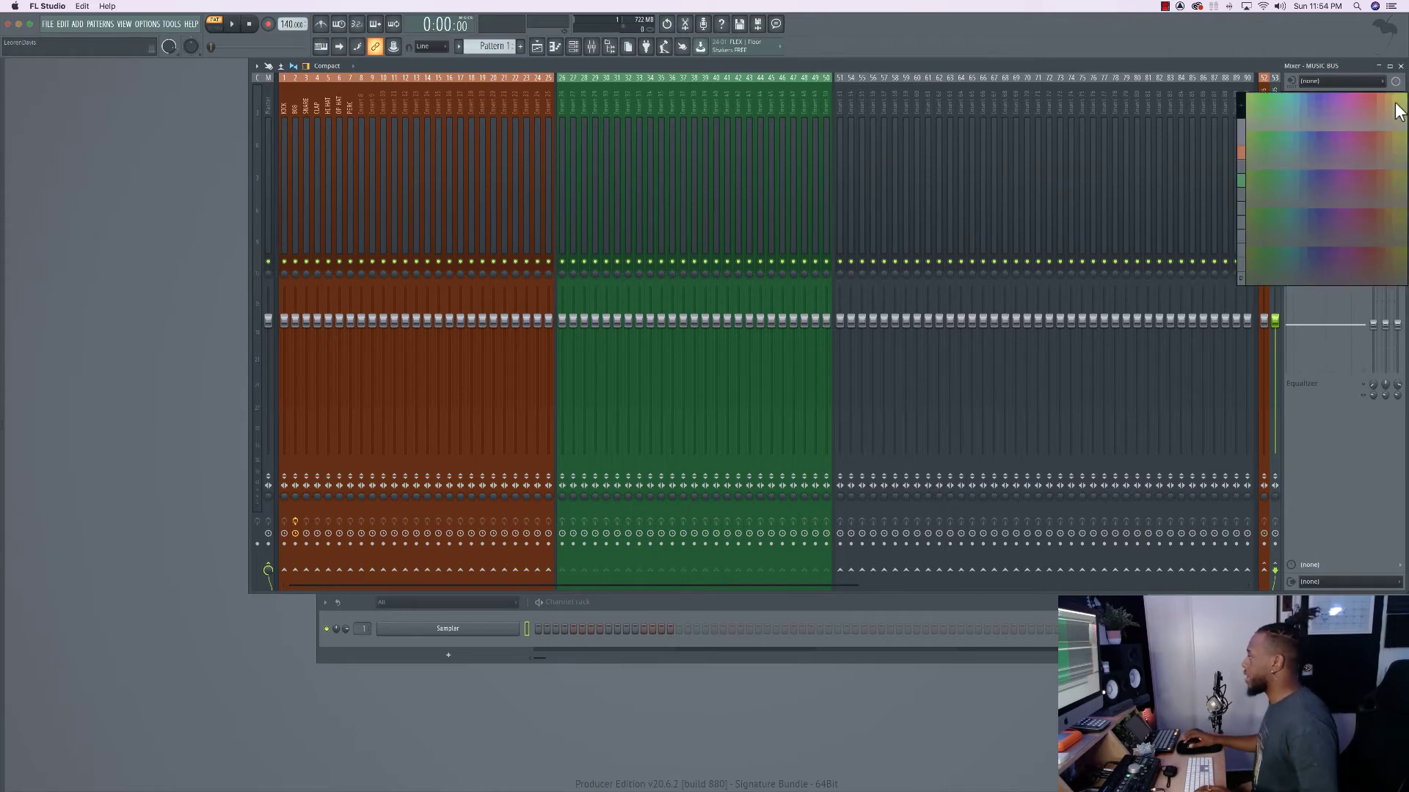
left_click(1243, 178)
key("Return")
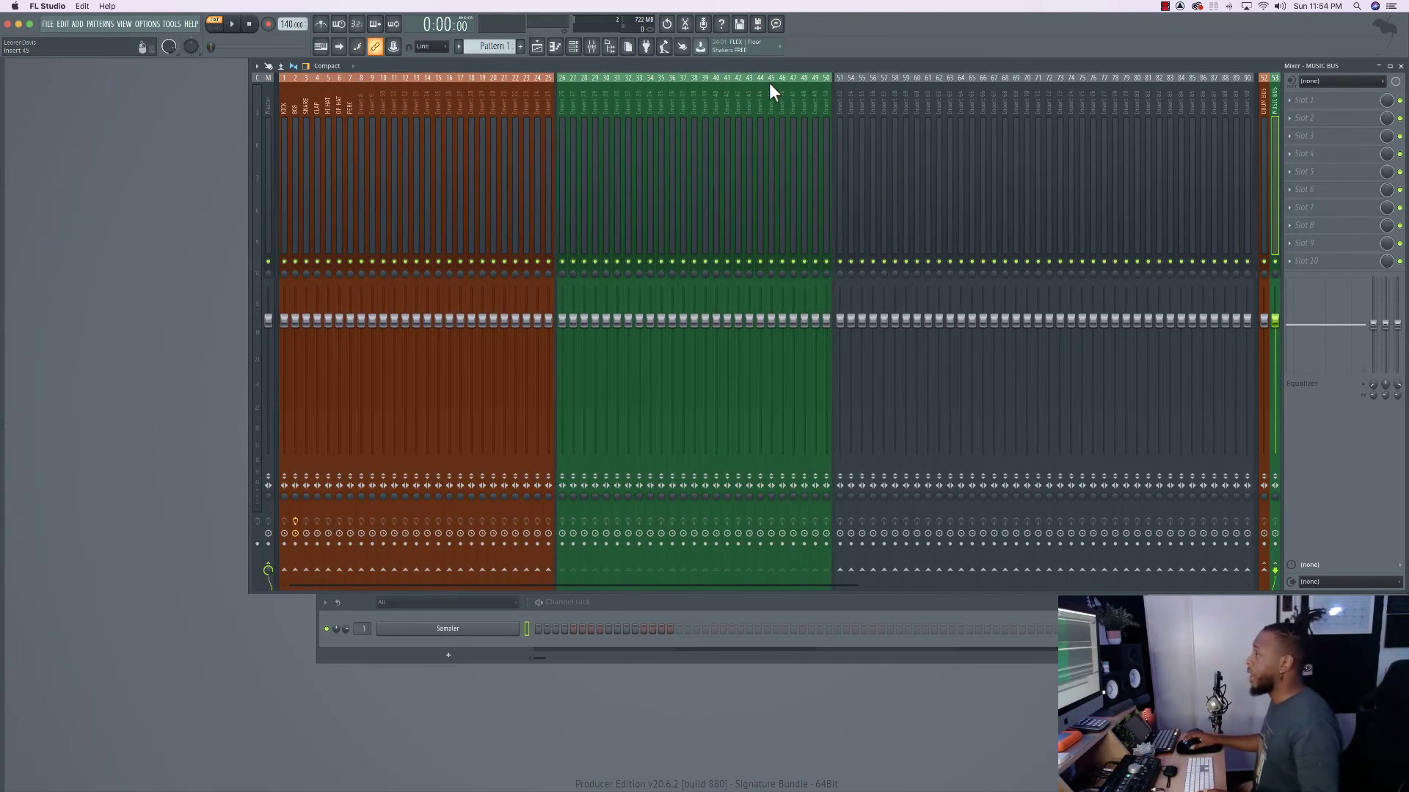
Load Fruity Soft Clipper on the Master insert and move it up one slot.
left_click(270, 94)
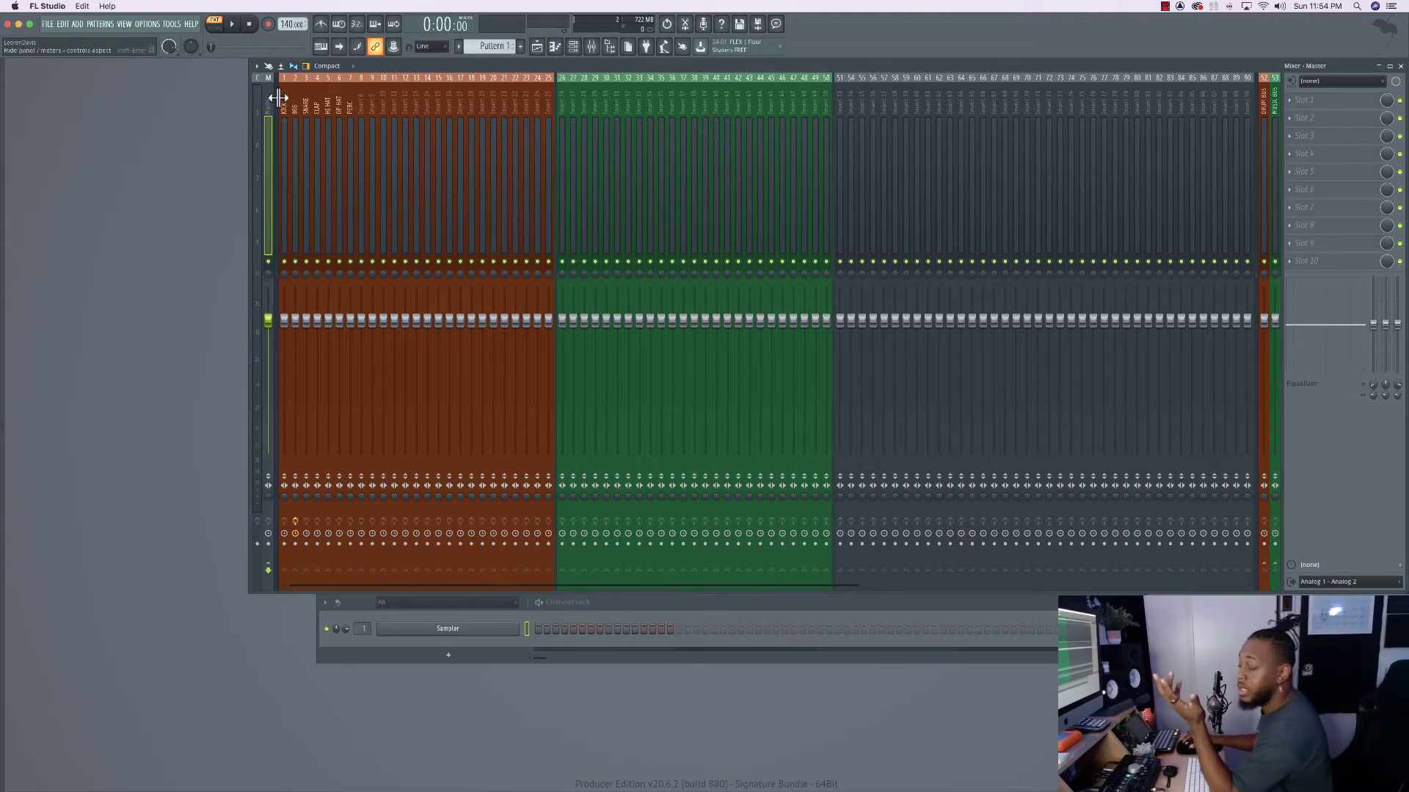
left_click(1328, 271)
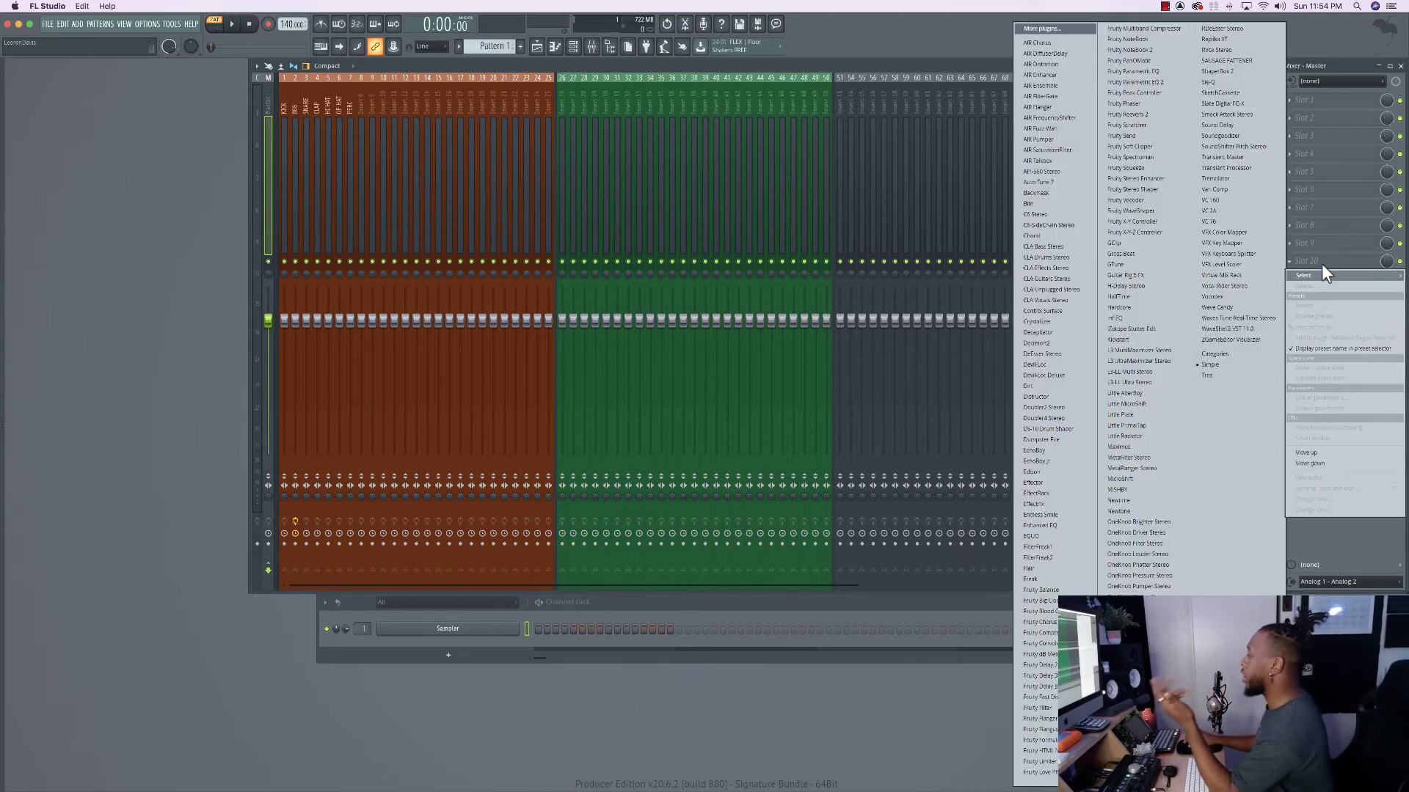
left_click(1123, 146)
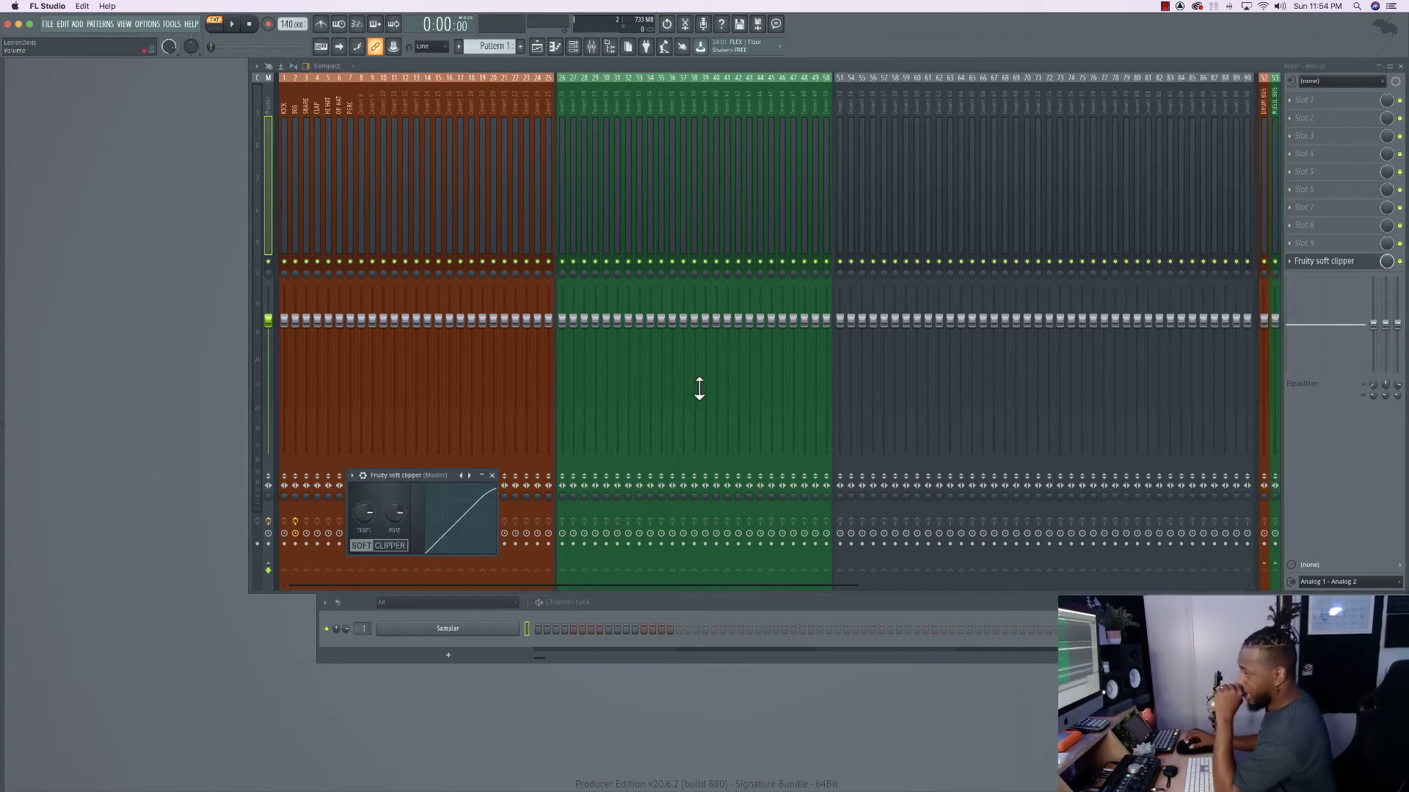
left_click_drag(421, 474, 763, 320)
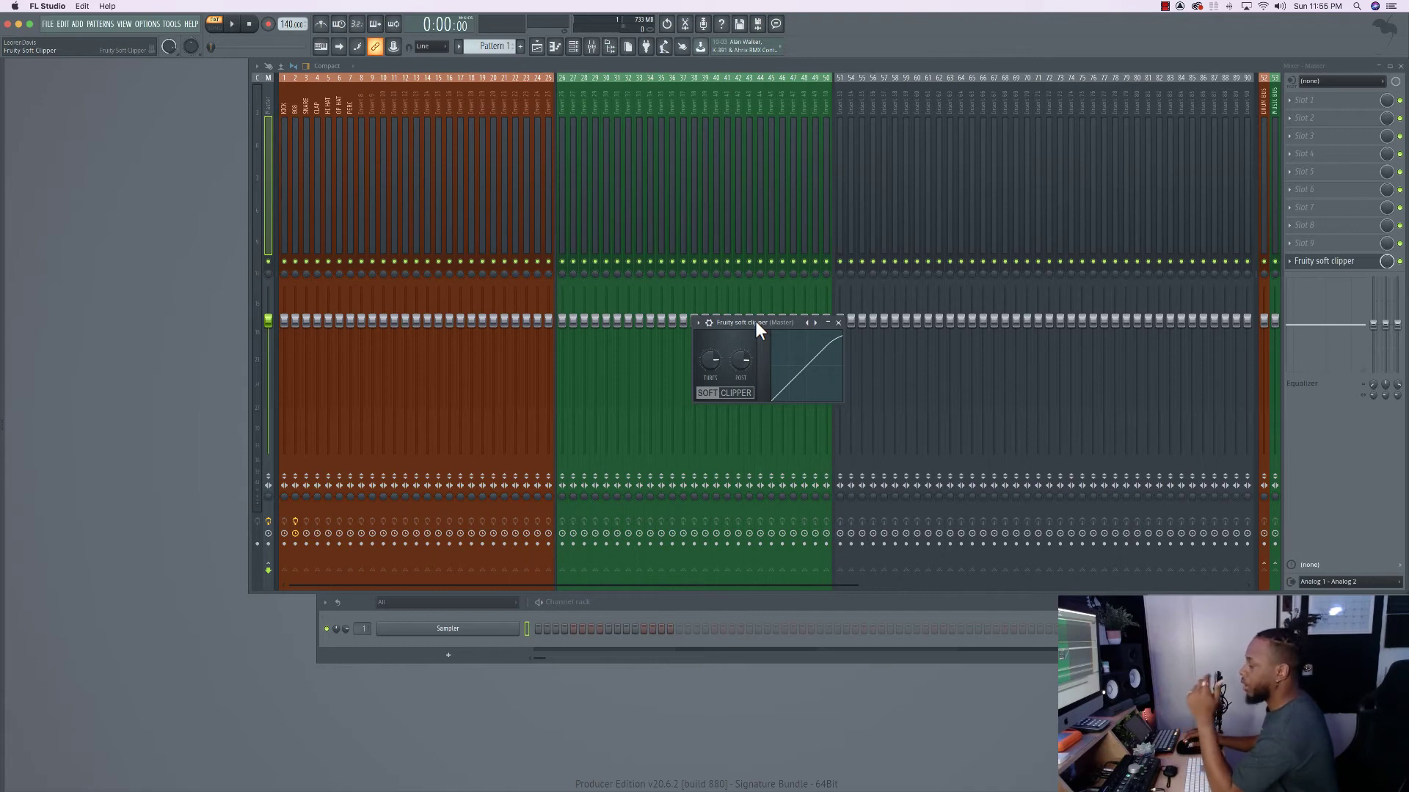
left_click(1328, 242)
left_click(1324, 240)
left_click_drag(1336, 262, 1336, 251)
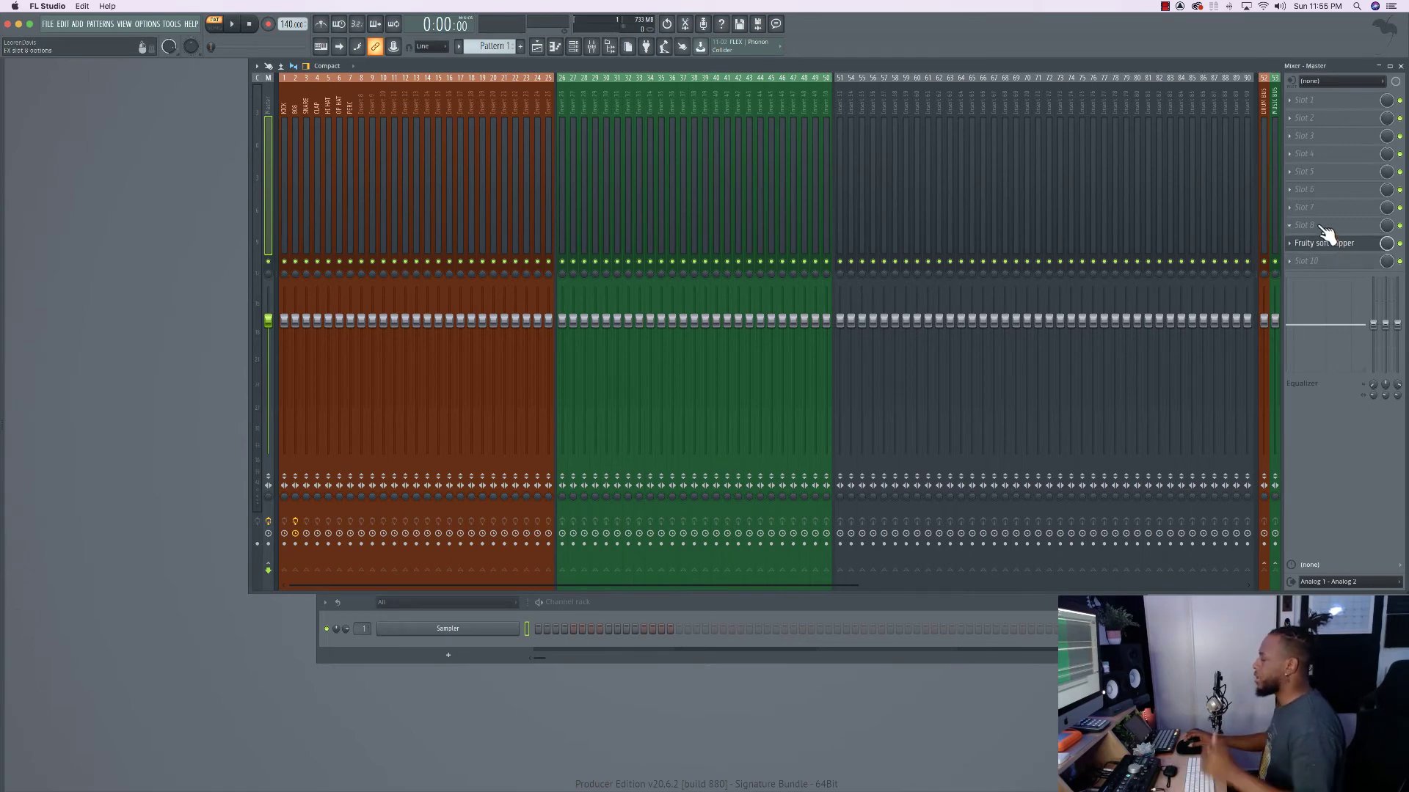
Load Fruity Balance into the Master slot above Fruity Soft Clipper.
left_click(1321, 227)
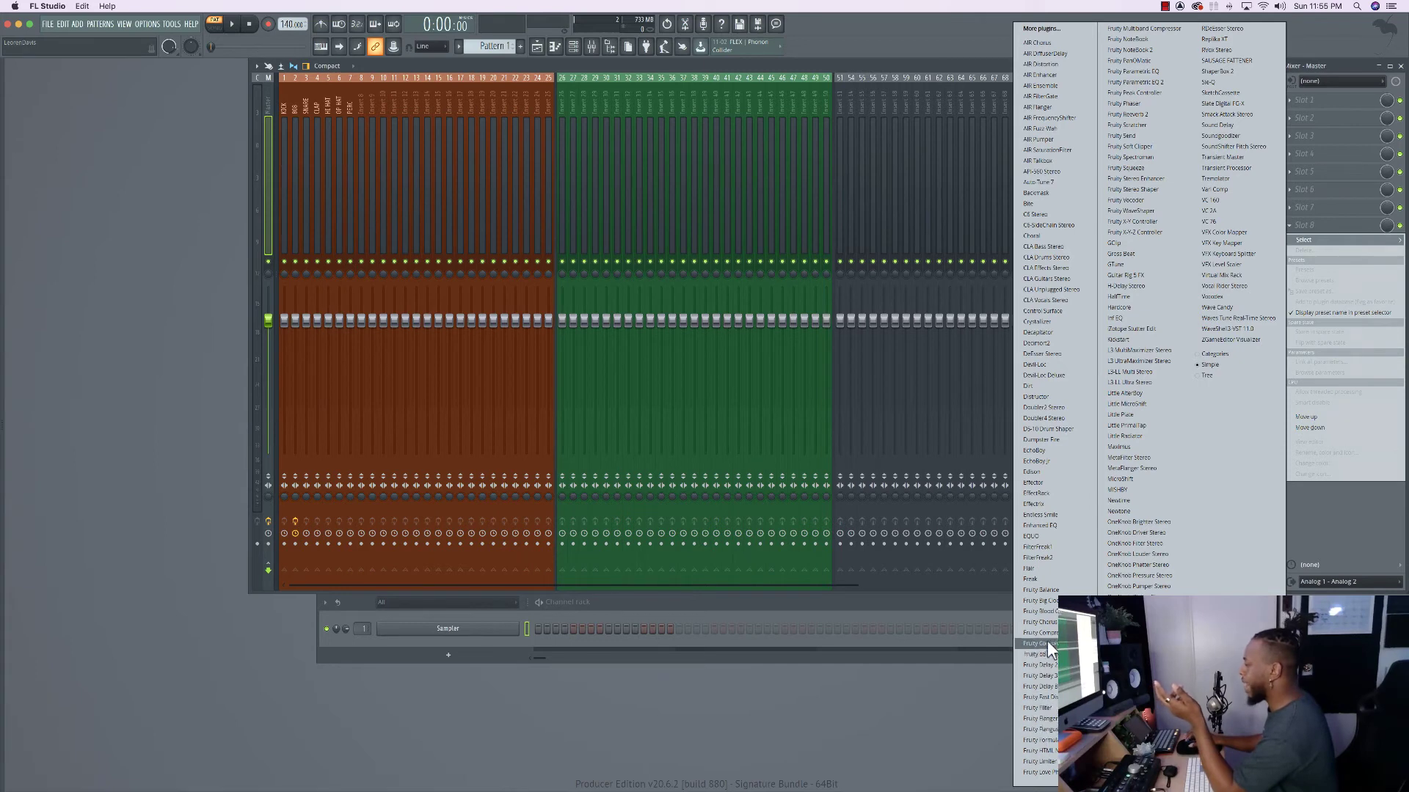
left_click(1046, 589)
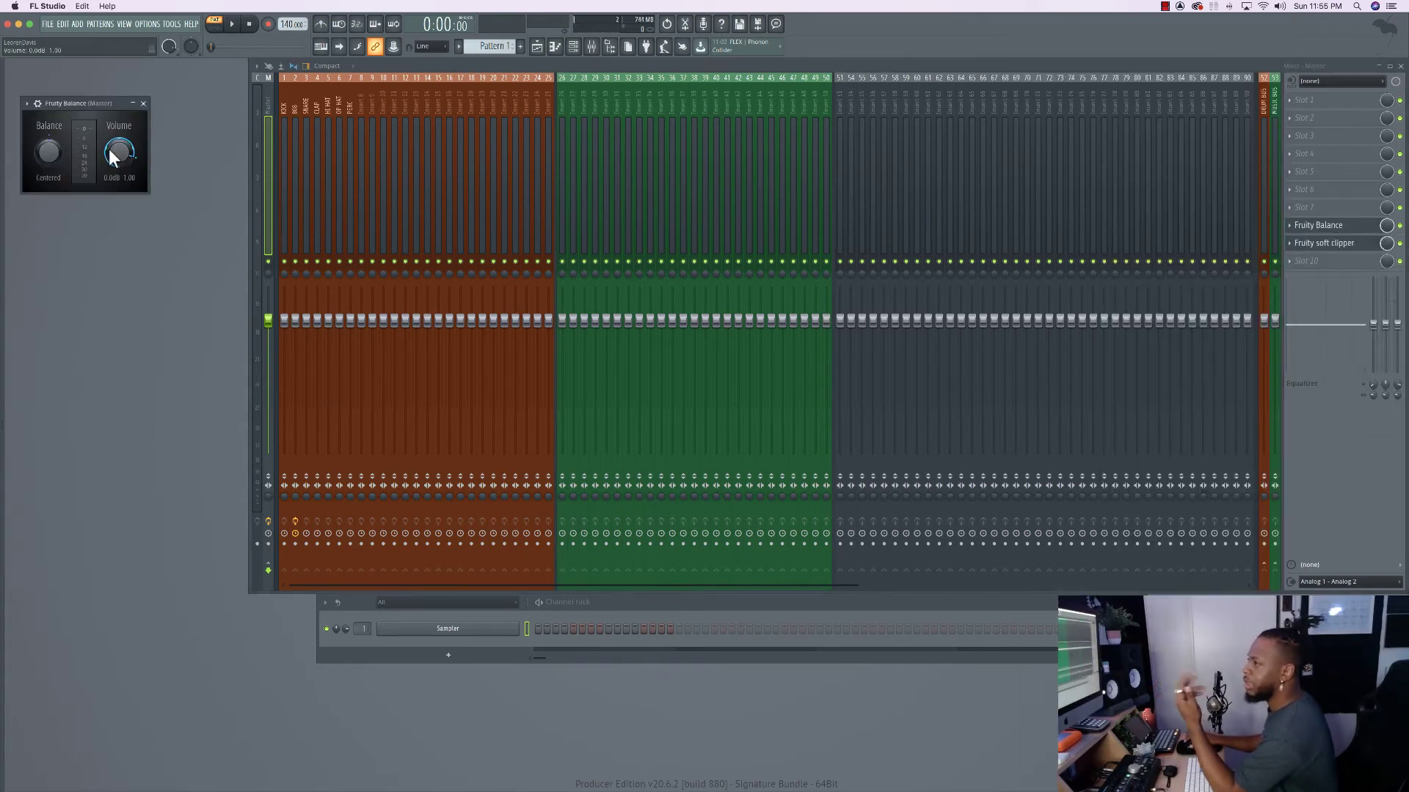
left_click(143, 104)
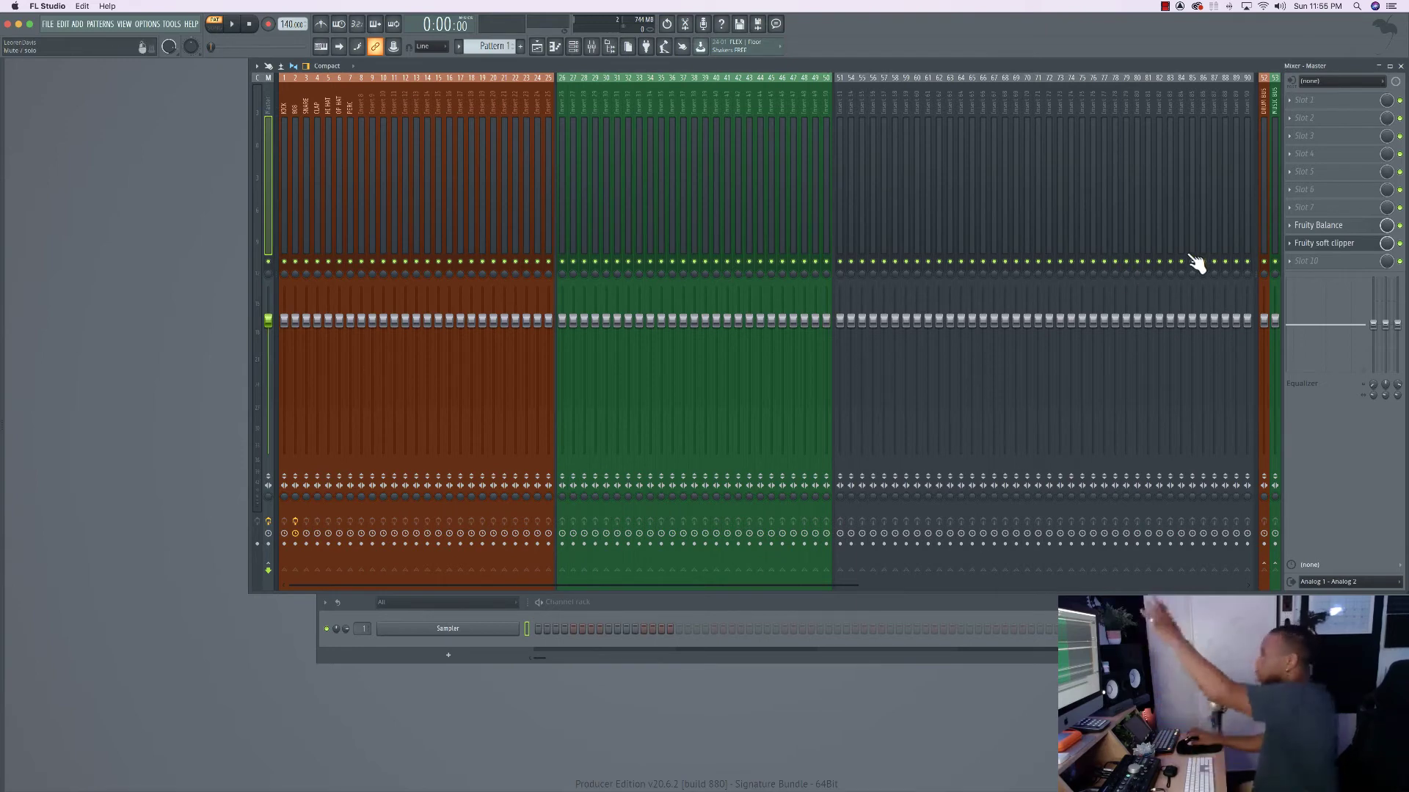
left_click(1337, 261)
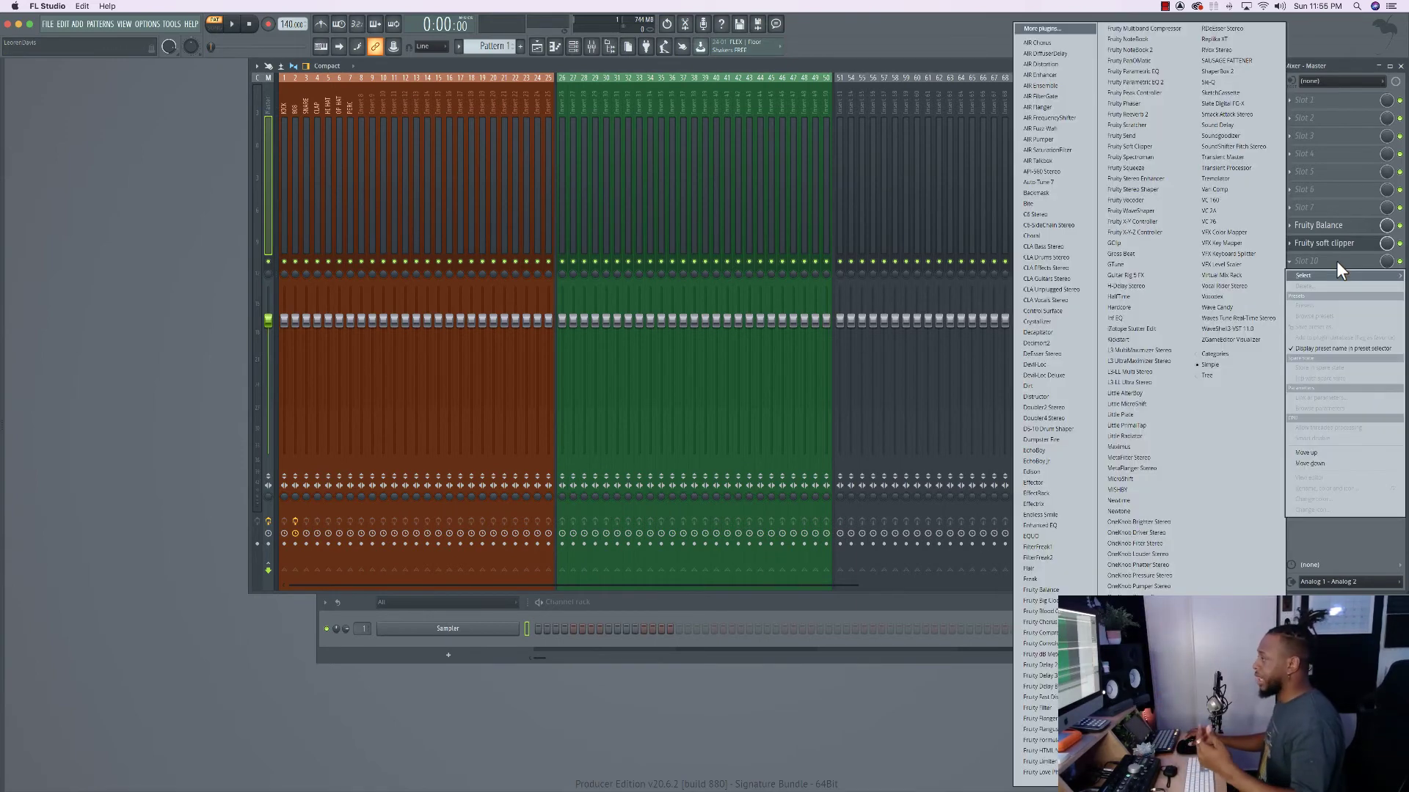
Load Slate Digital FG-X into the master slot after Fruity soft clipper.
left_click(1227, 104)
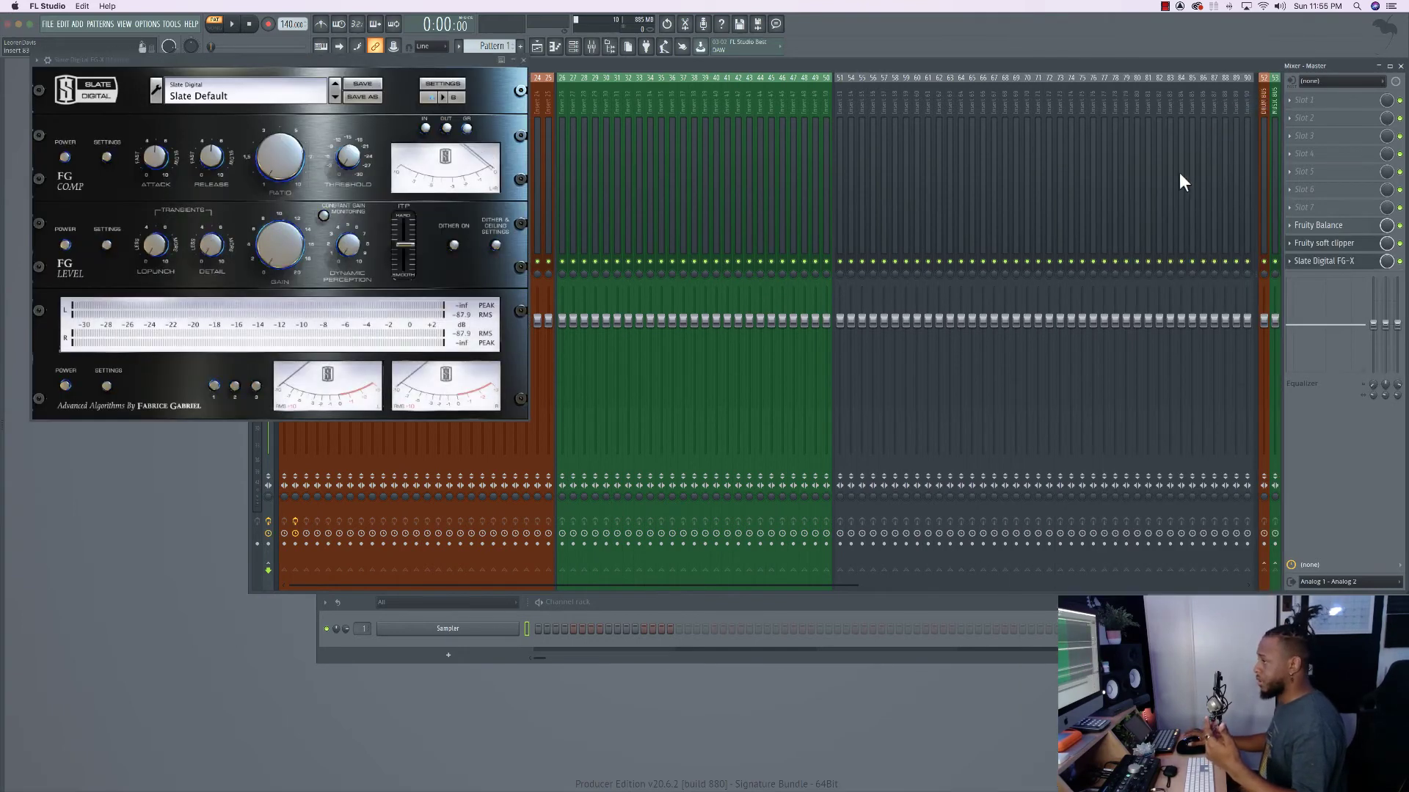
left_click(524, 60)
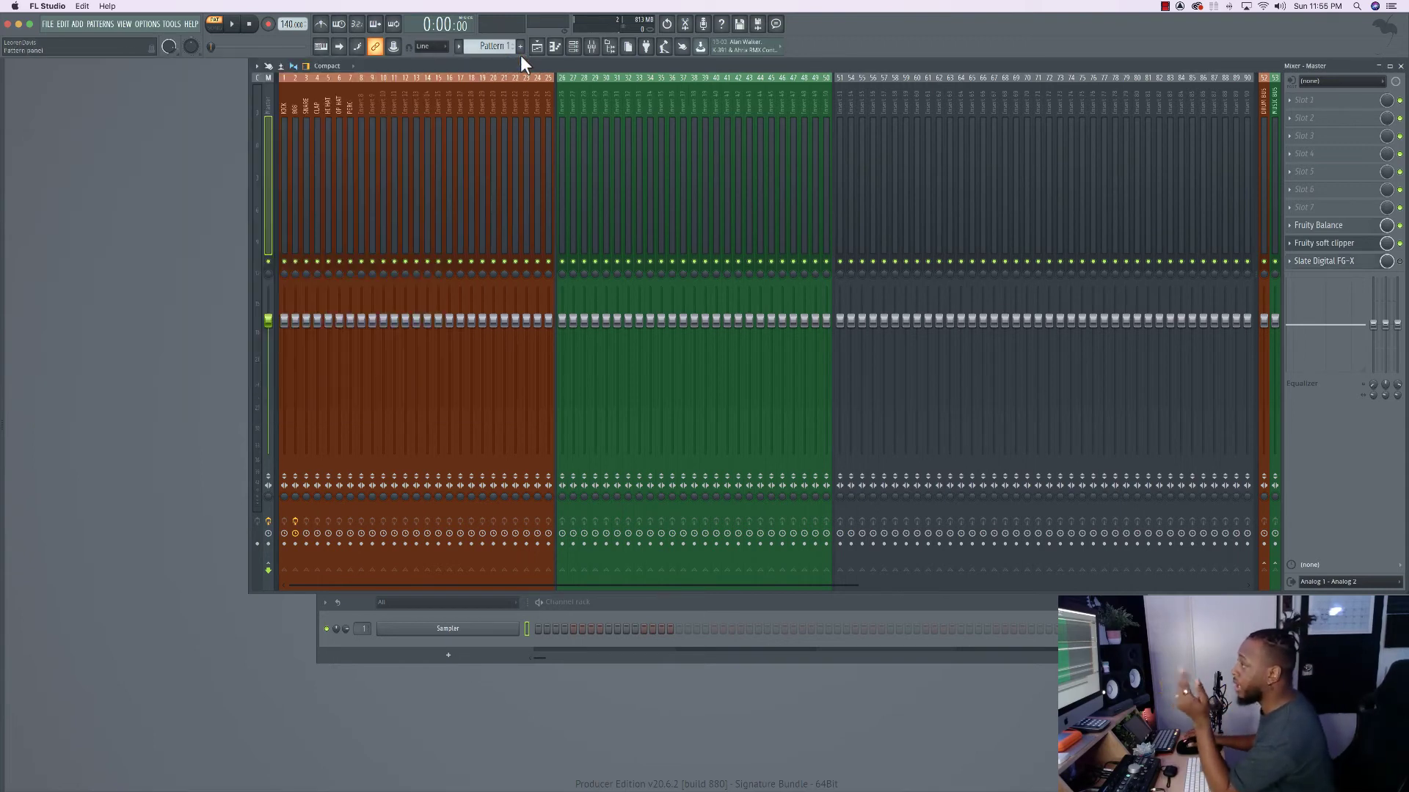
Dock insert 54 at the mixer's right end and rename it OH GOSH TAG.
left_click(930, 101)
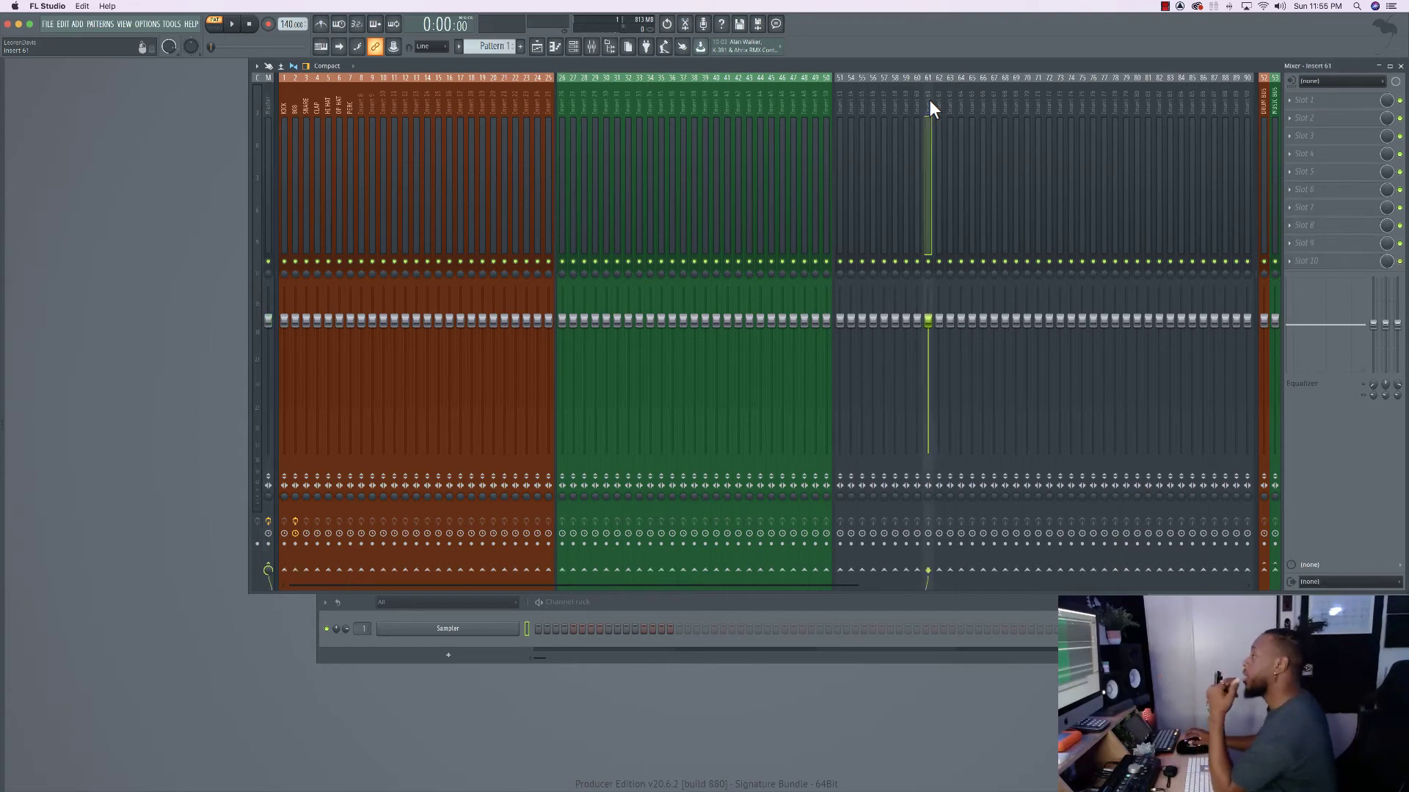
right_click(857, 95)
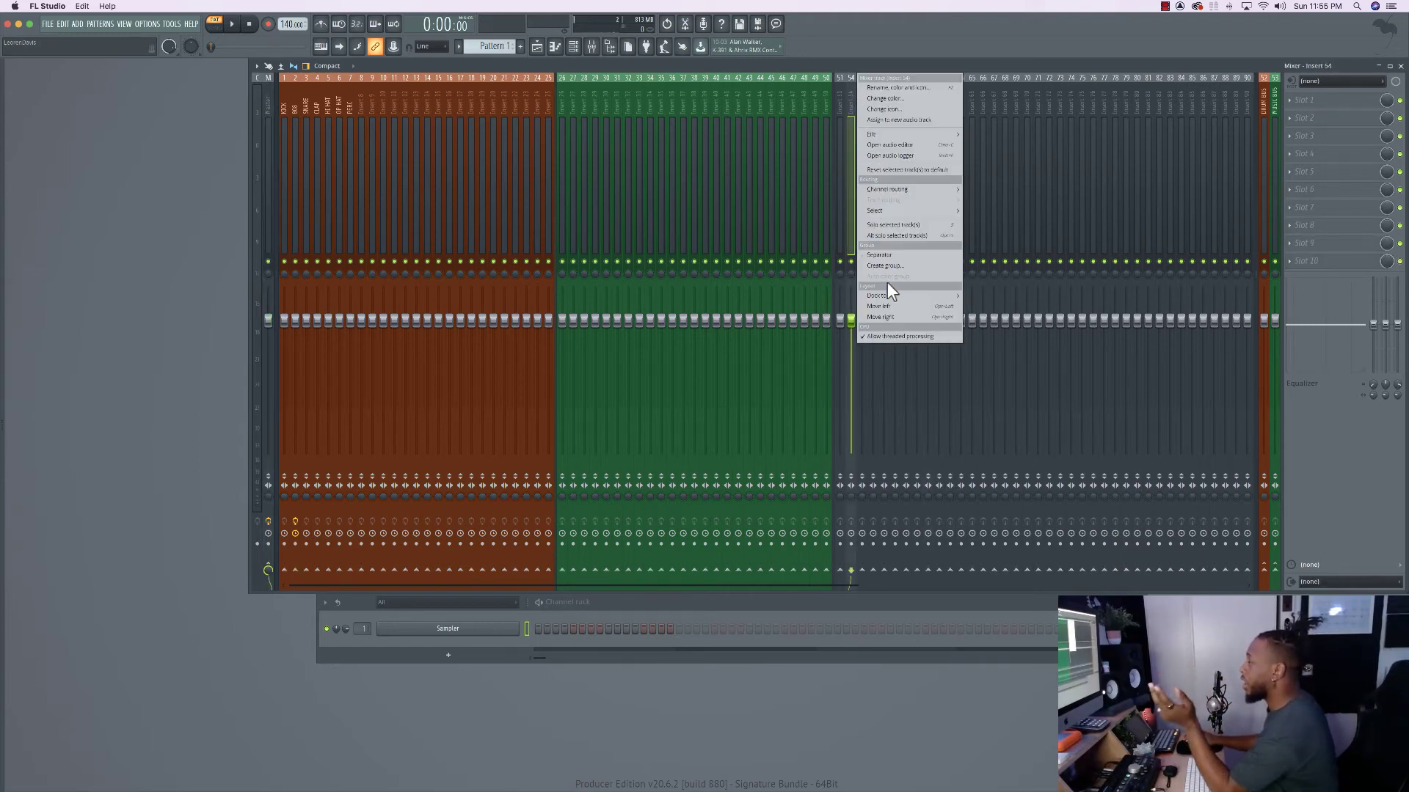
mouse_move(951, 295)
left_click(984, 317)
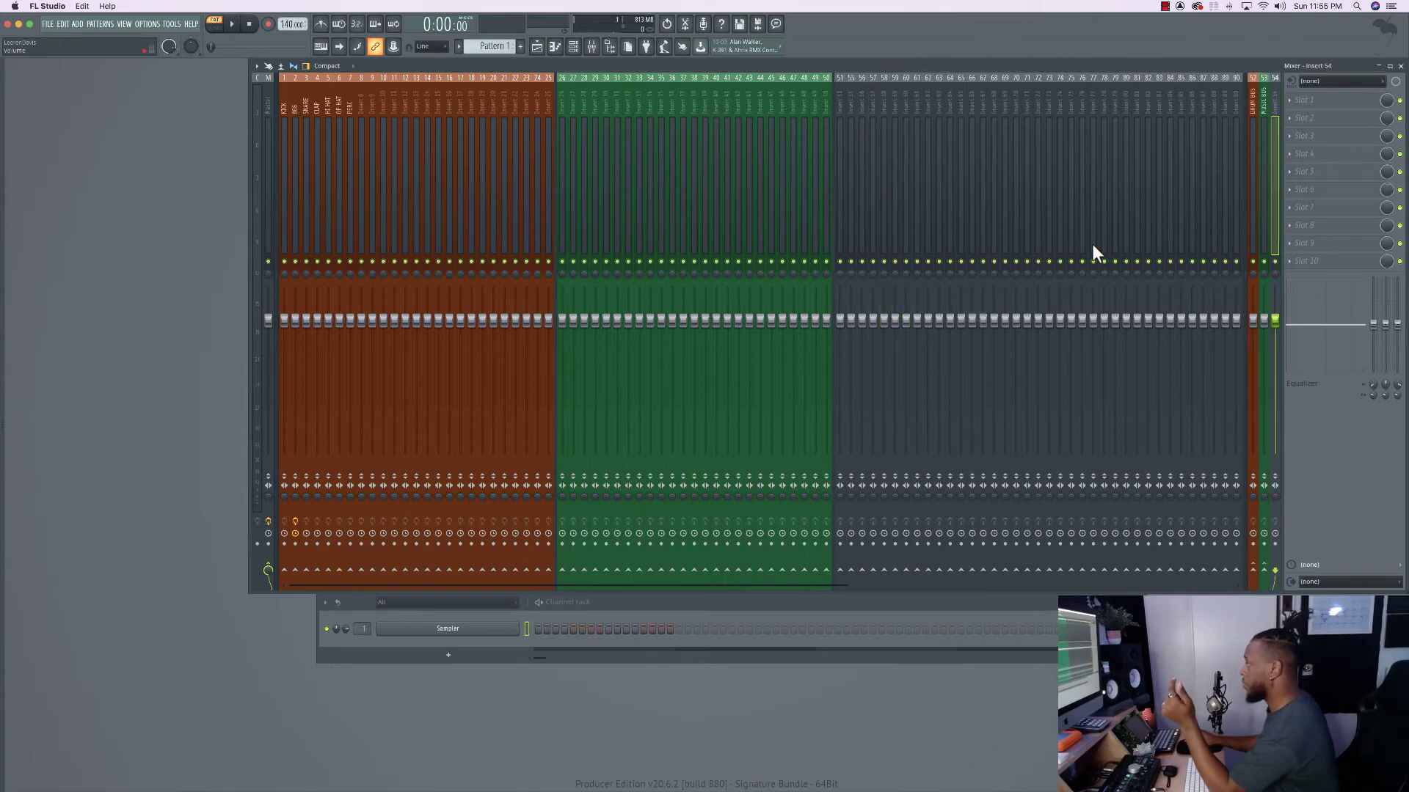
double_click(1278, 98)
type("OH GOSH TAG")
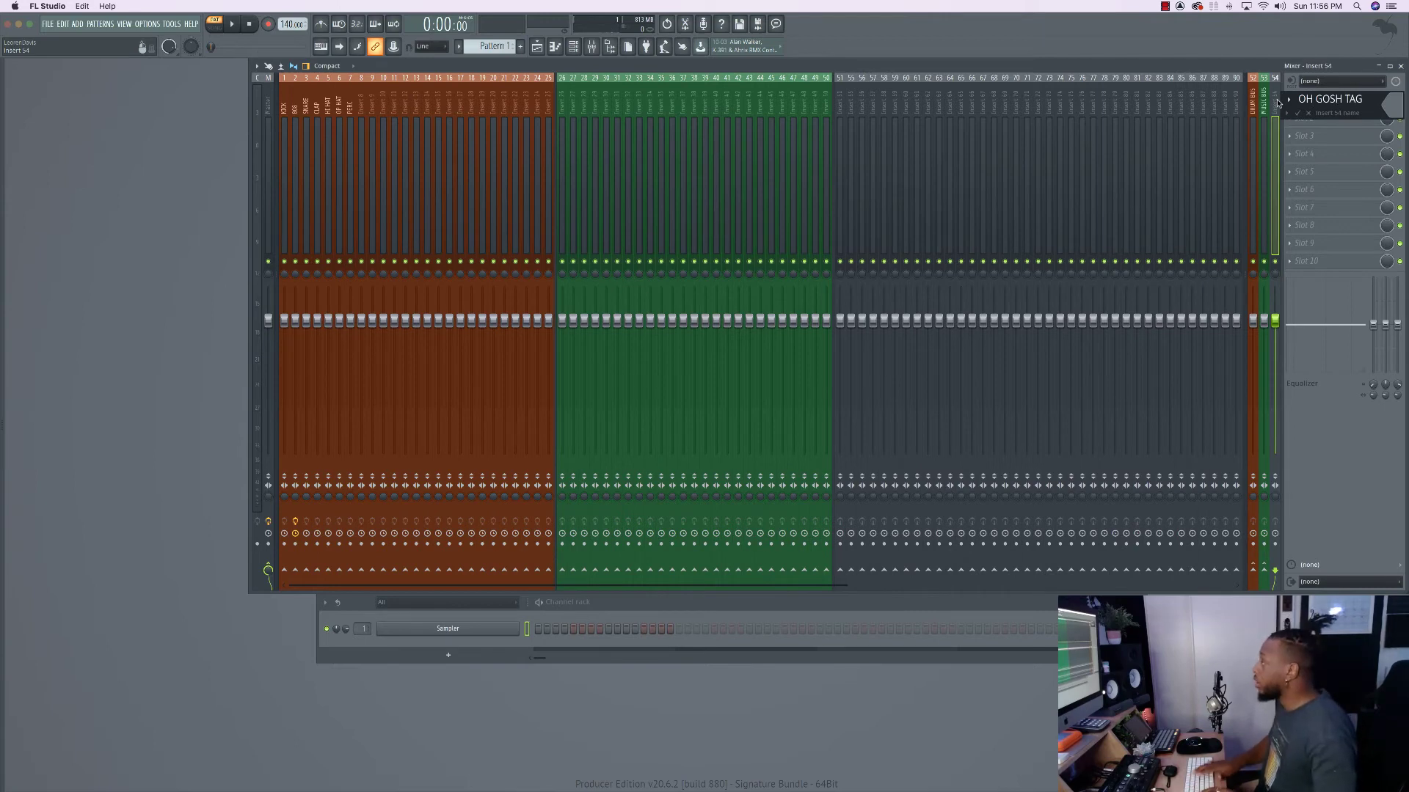
key("Return")
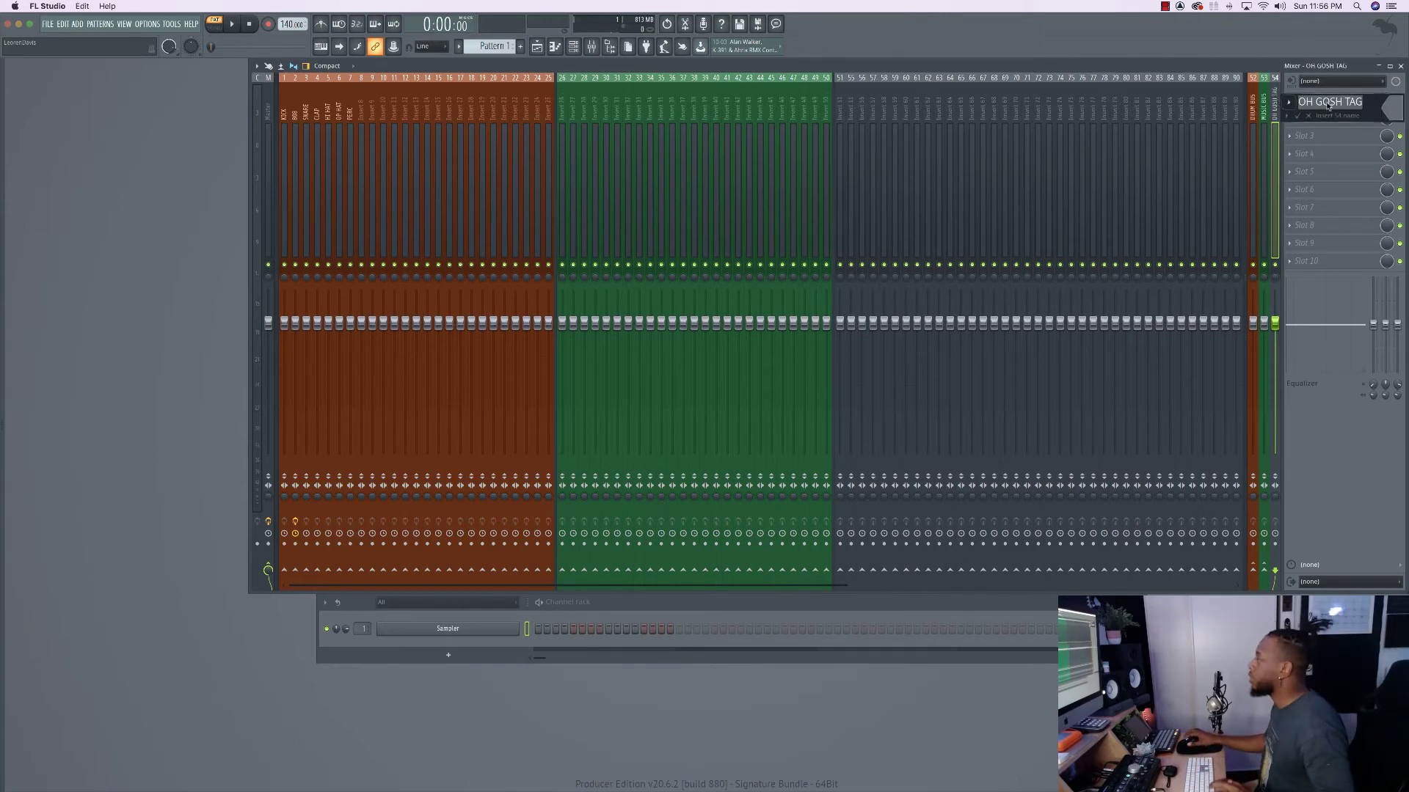
Set the OH GOSH TAG insert colour to black.
left_click(1278, 101)
left_click(1246, 118)
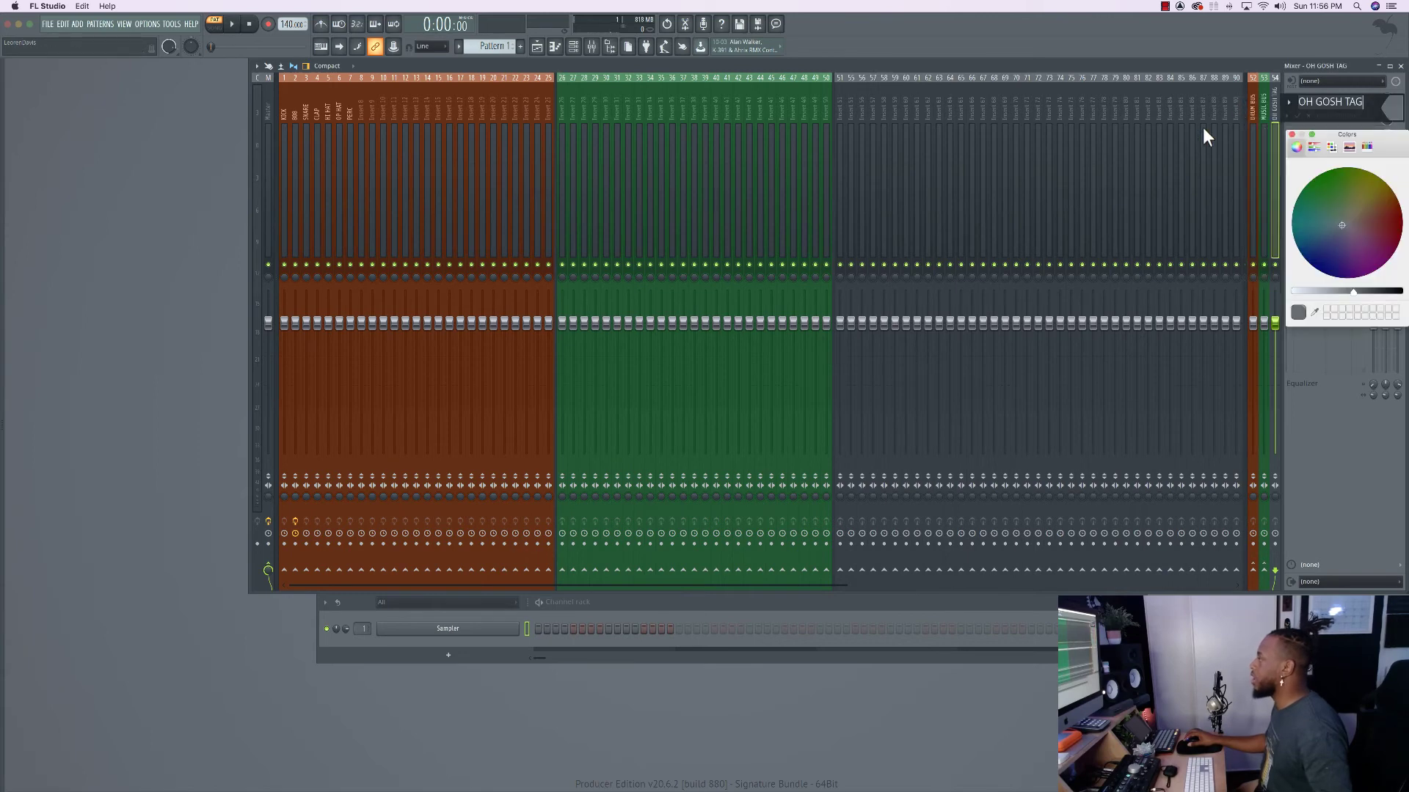
left_click_drag(1380, 146, 1092, 73)
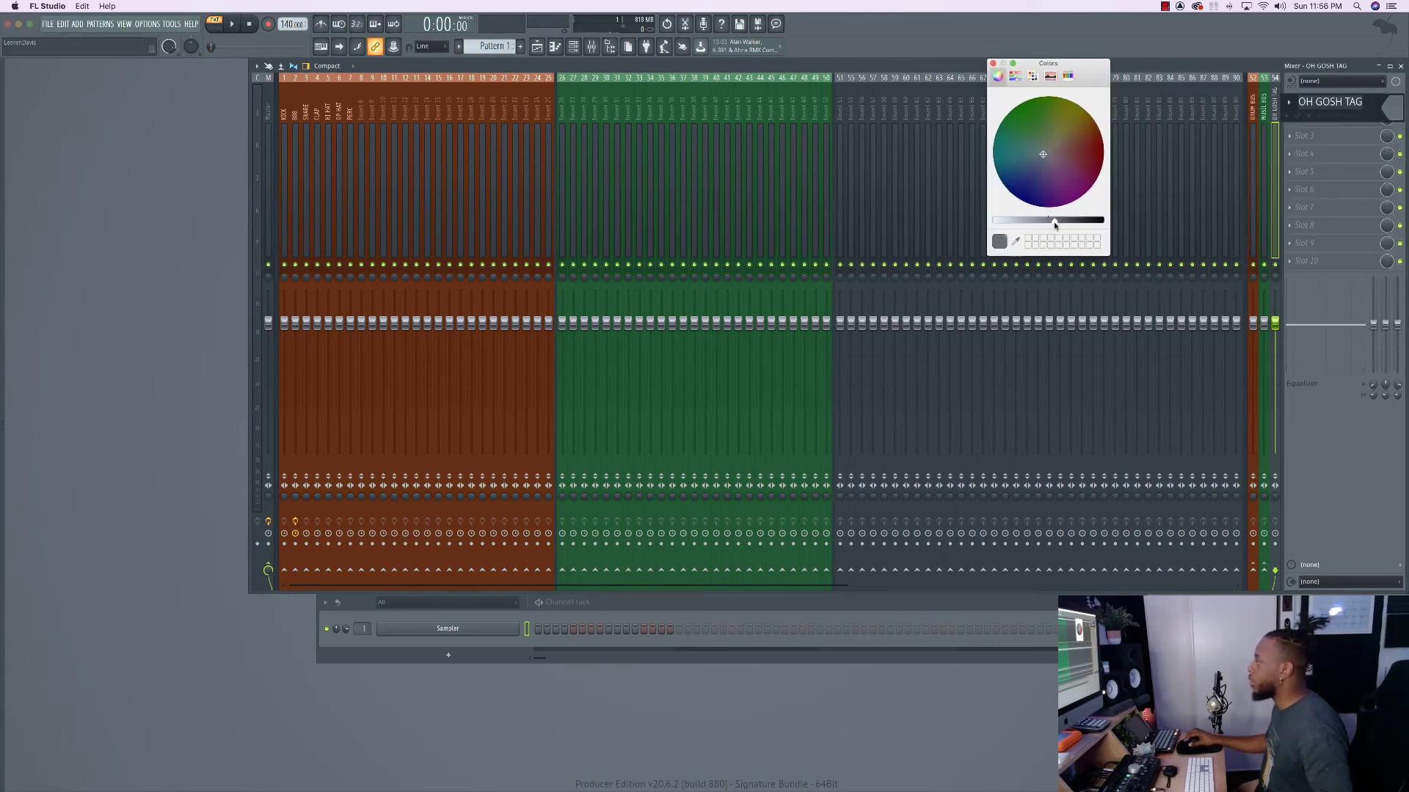
left_click_drag(1055, 222, 1114, 221)
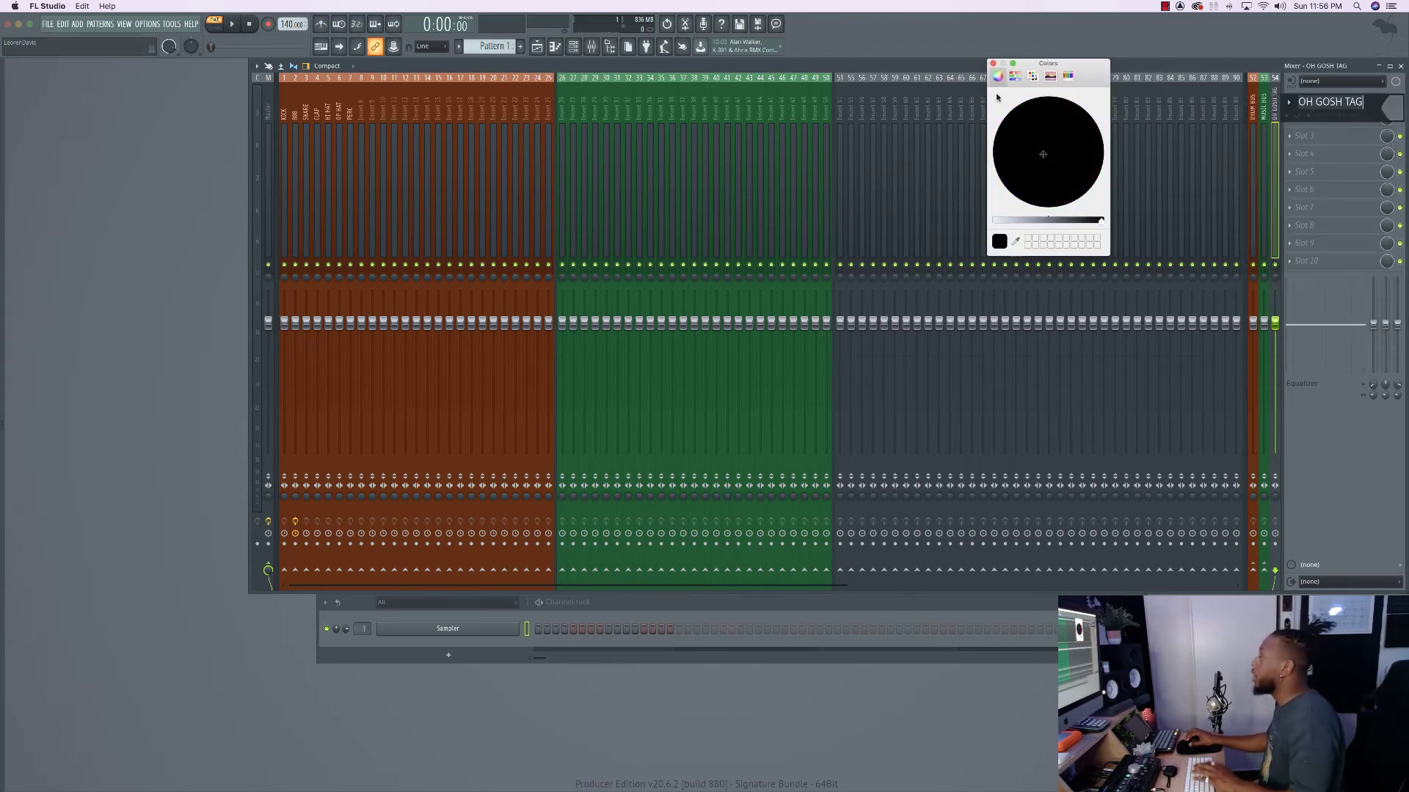
left_click(991, 64)
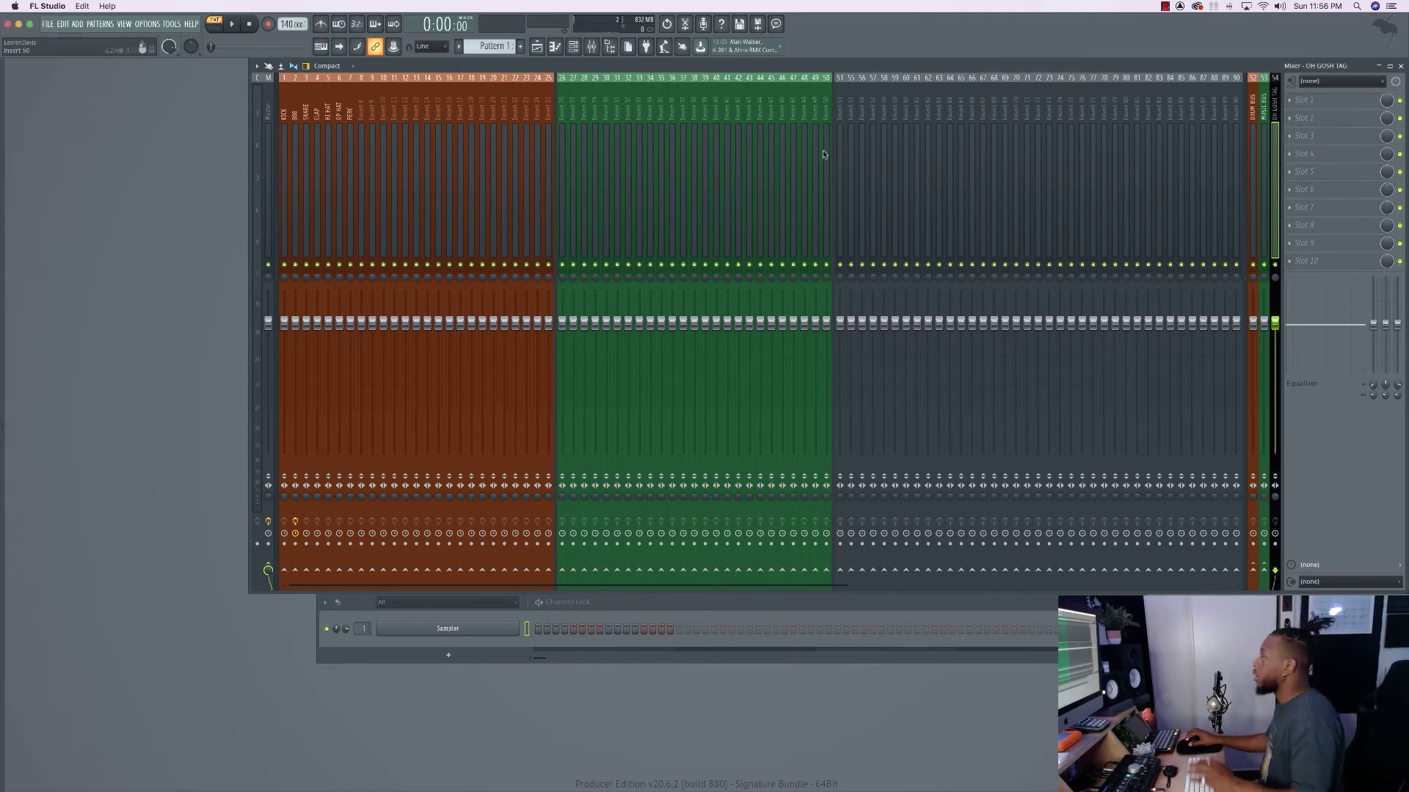
Drop Oh Gosh Tag W FX from LaCie > SOUNDS FROM PROS onto Track 1 and play it.
mouse_move(3, 192)
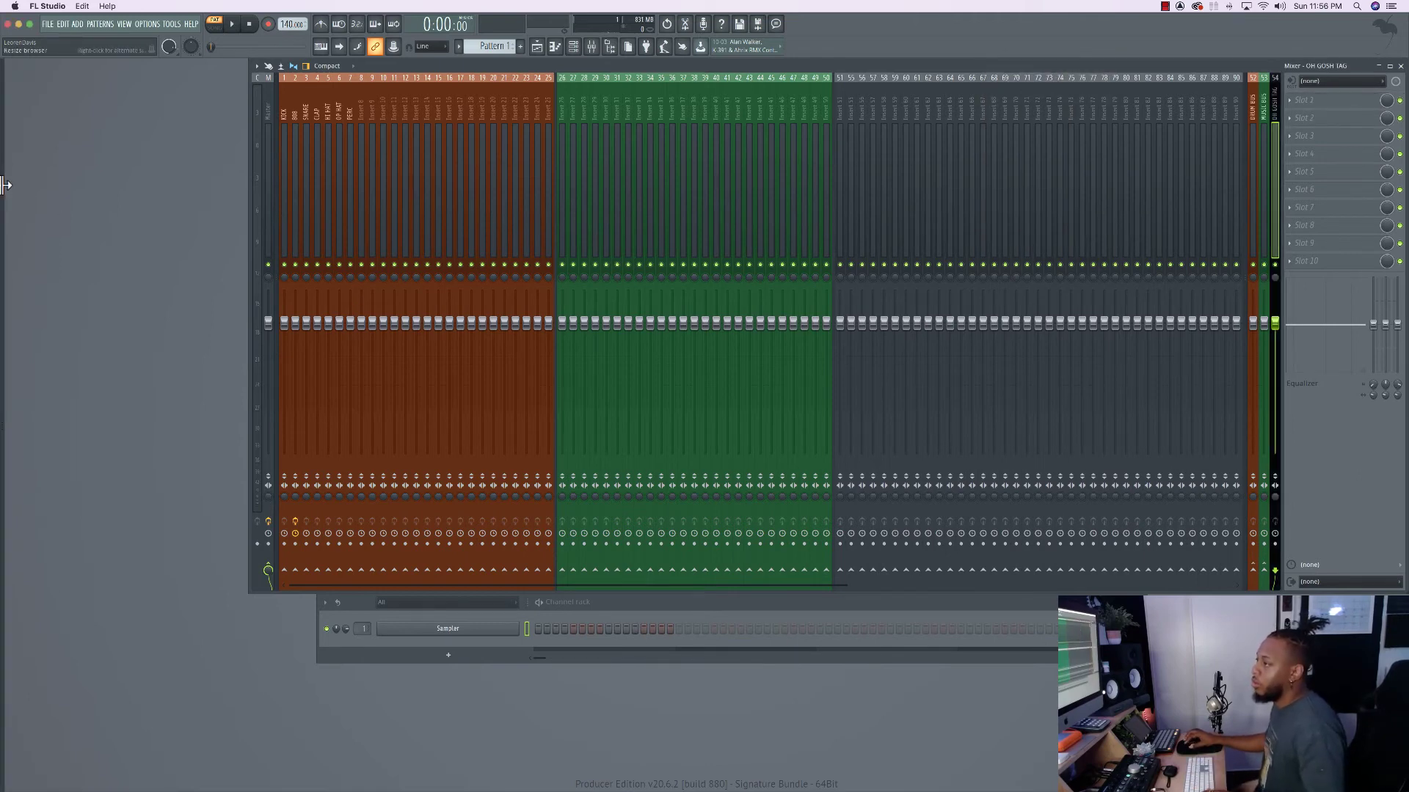
left_click(16, 64)
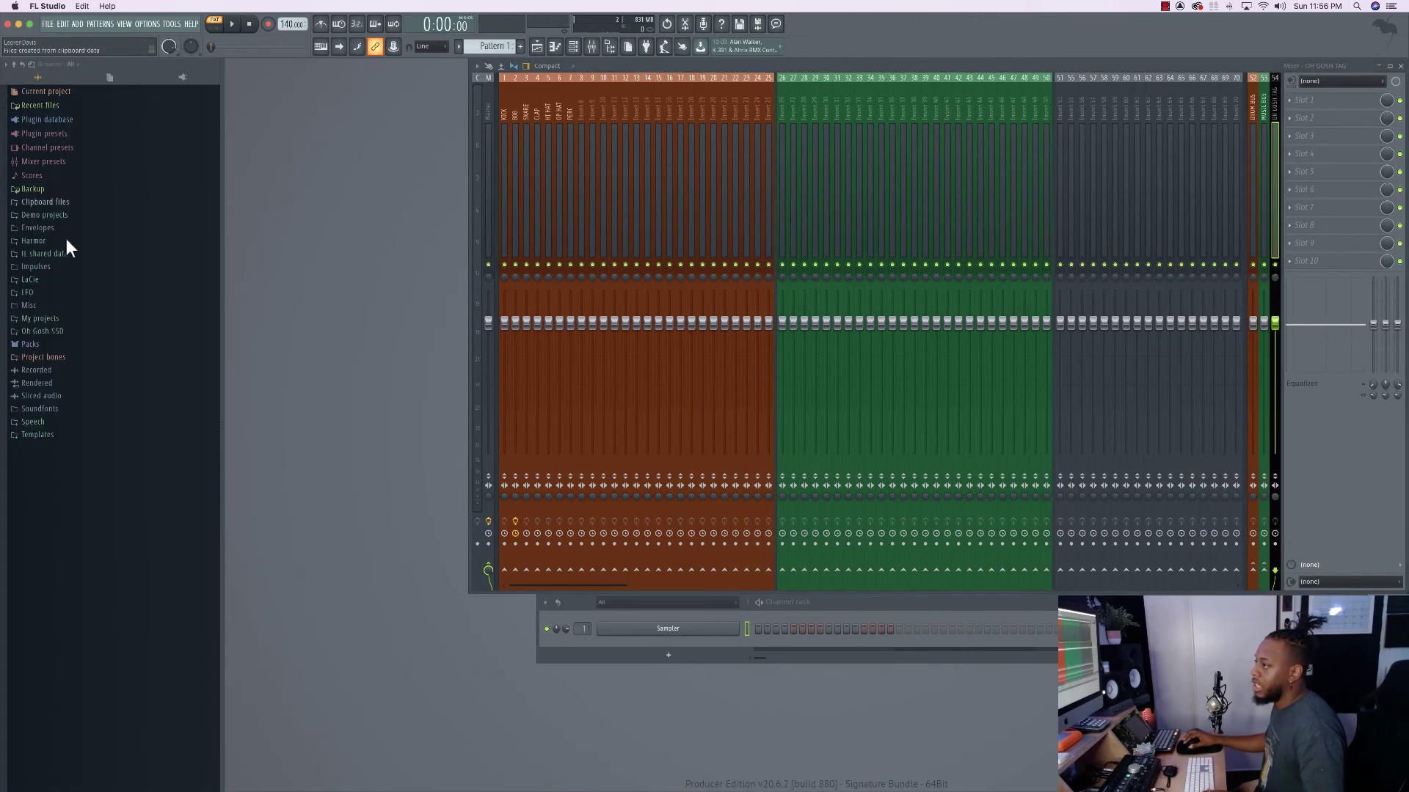
left_click(51, 281)
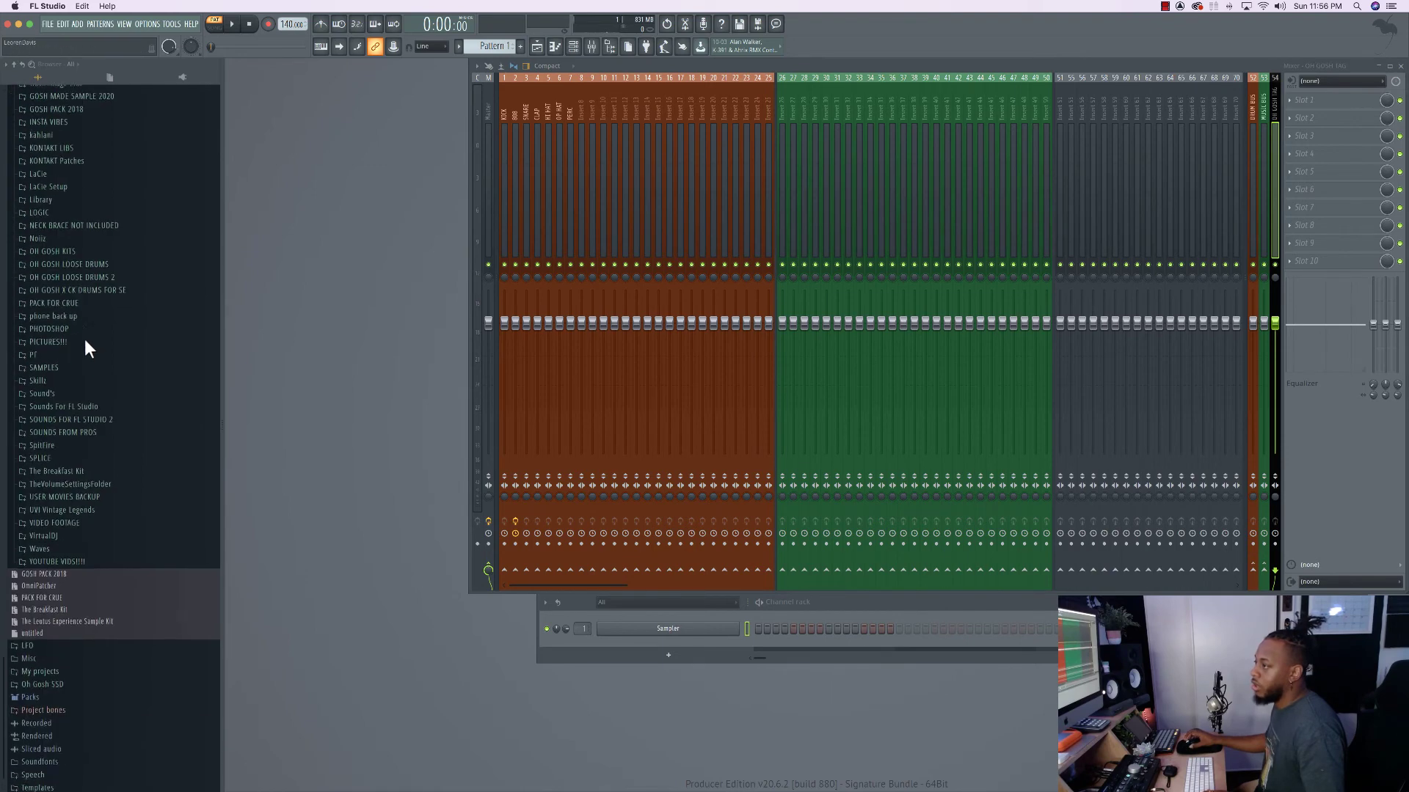
left_click(80, 430)
key("F5")
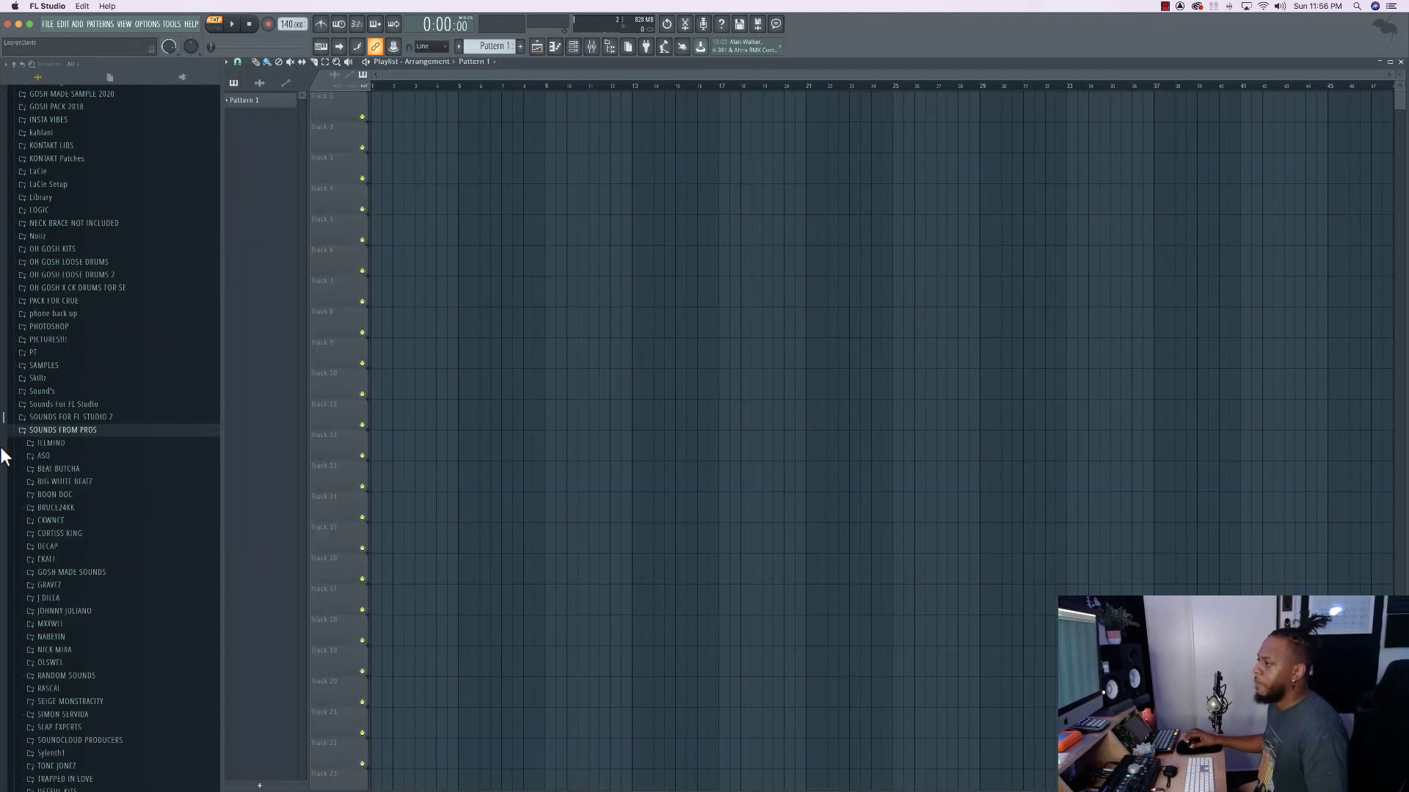
left_click_drag(44, 367, 378, 96)
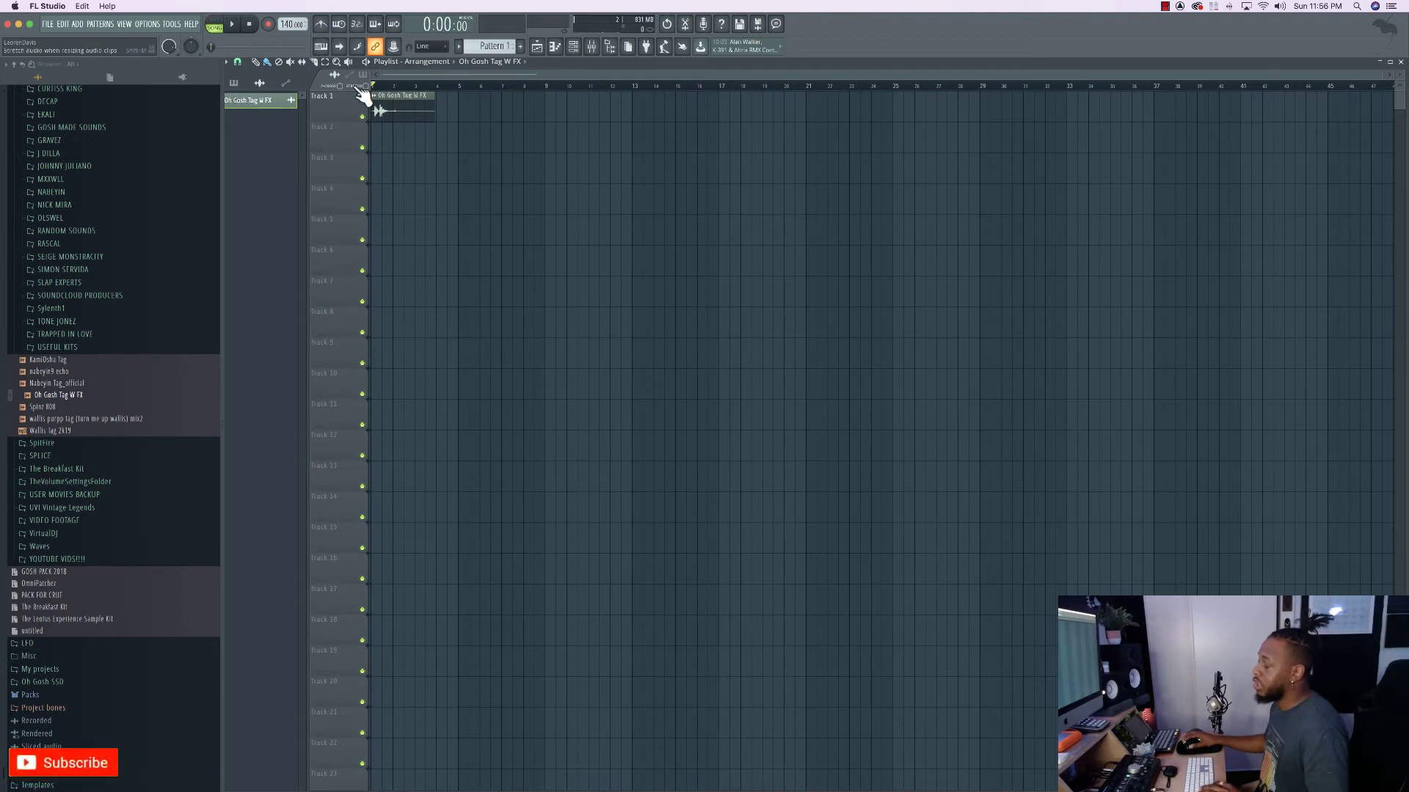
key("space")
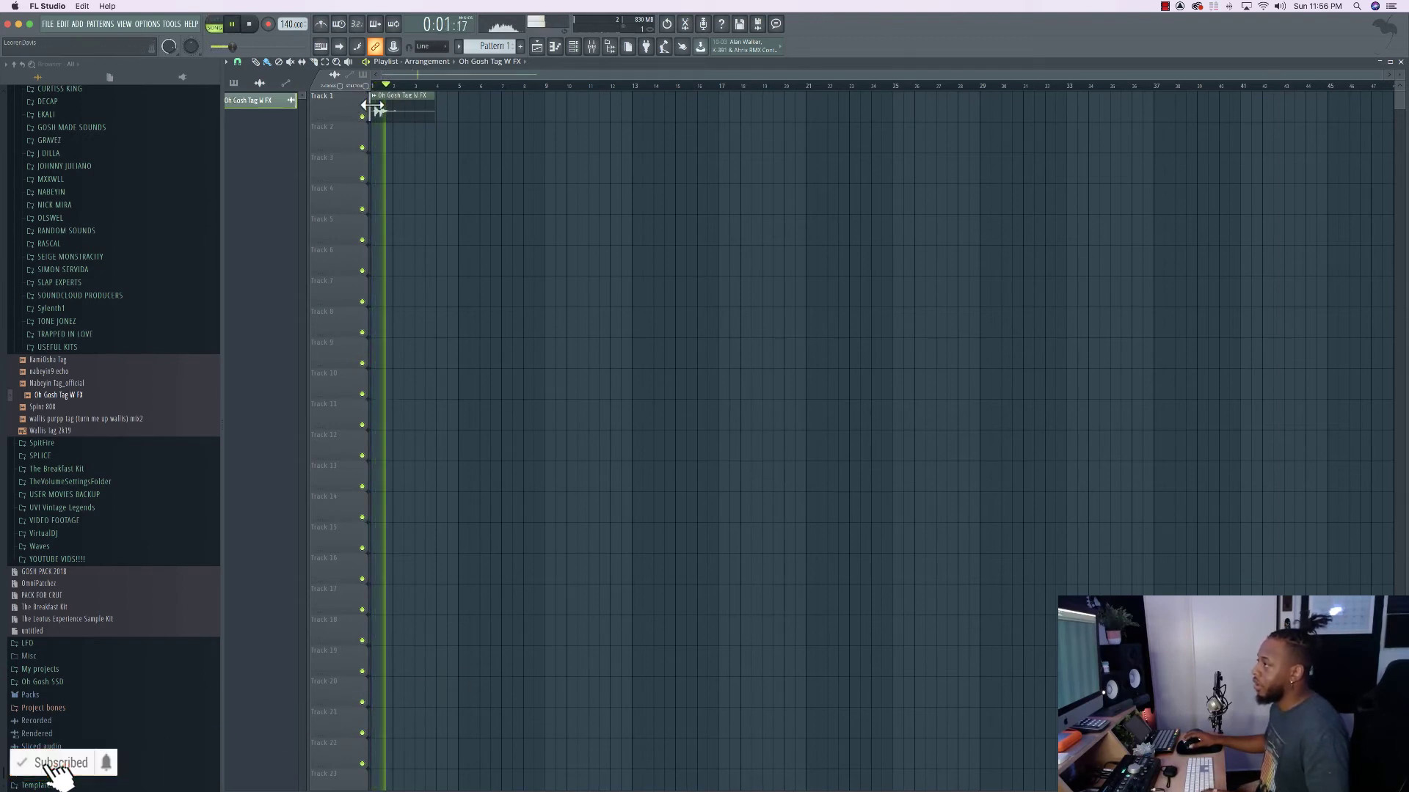
key("space")
scroll(377, 110, "up", 5)
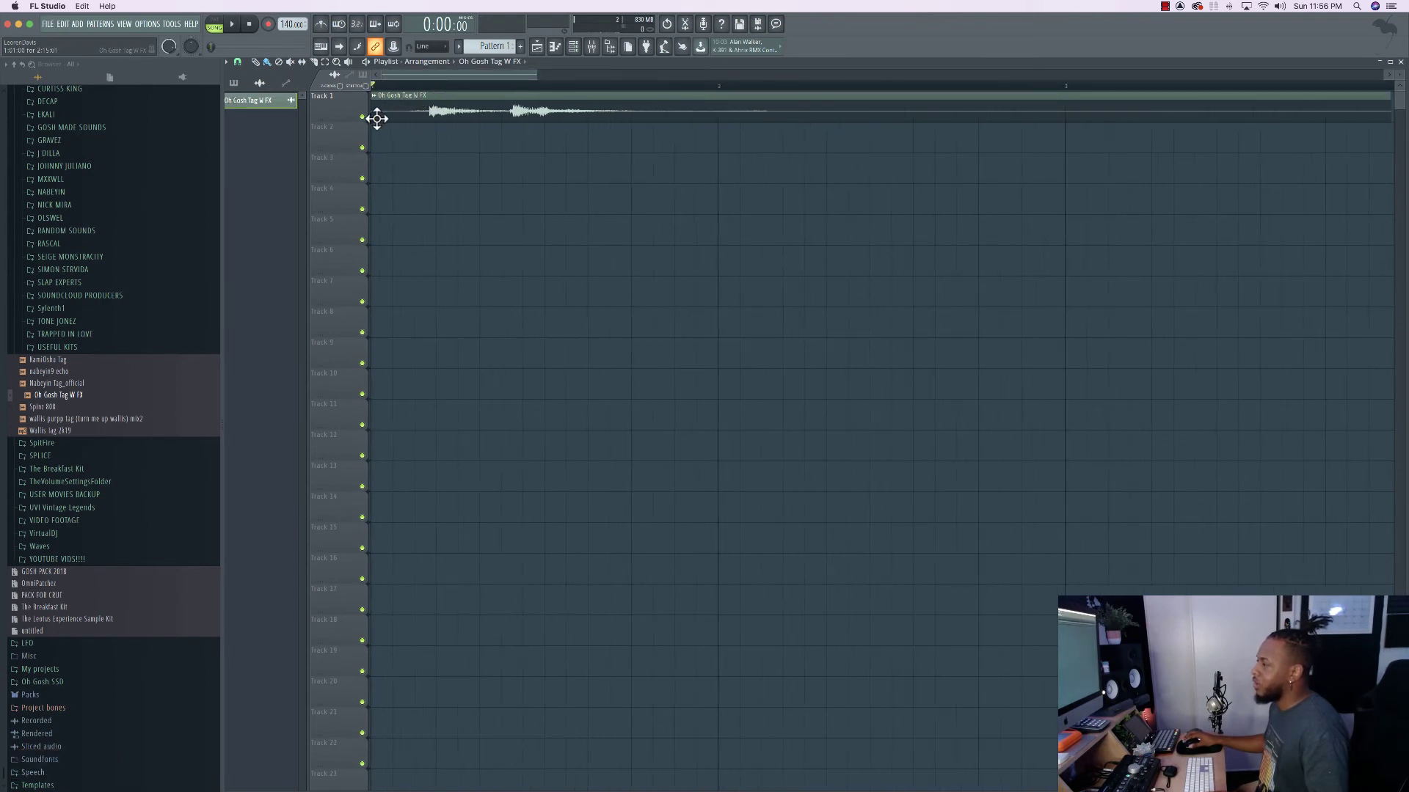
Trim the tag sample's start to about 5% and load an EQUO preset in slot 2.
double_click(433, 116)
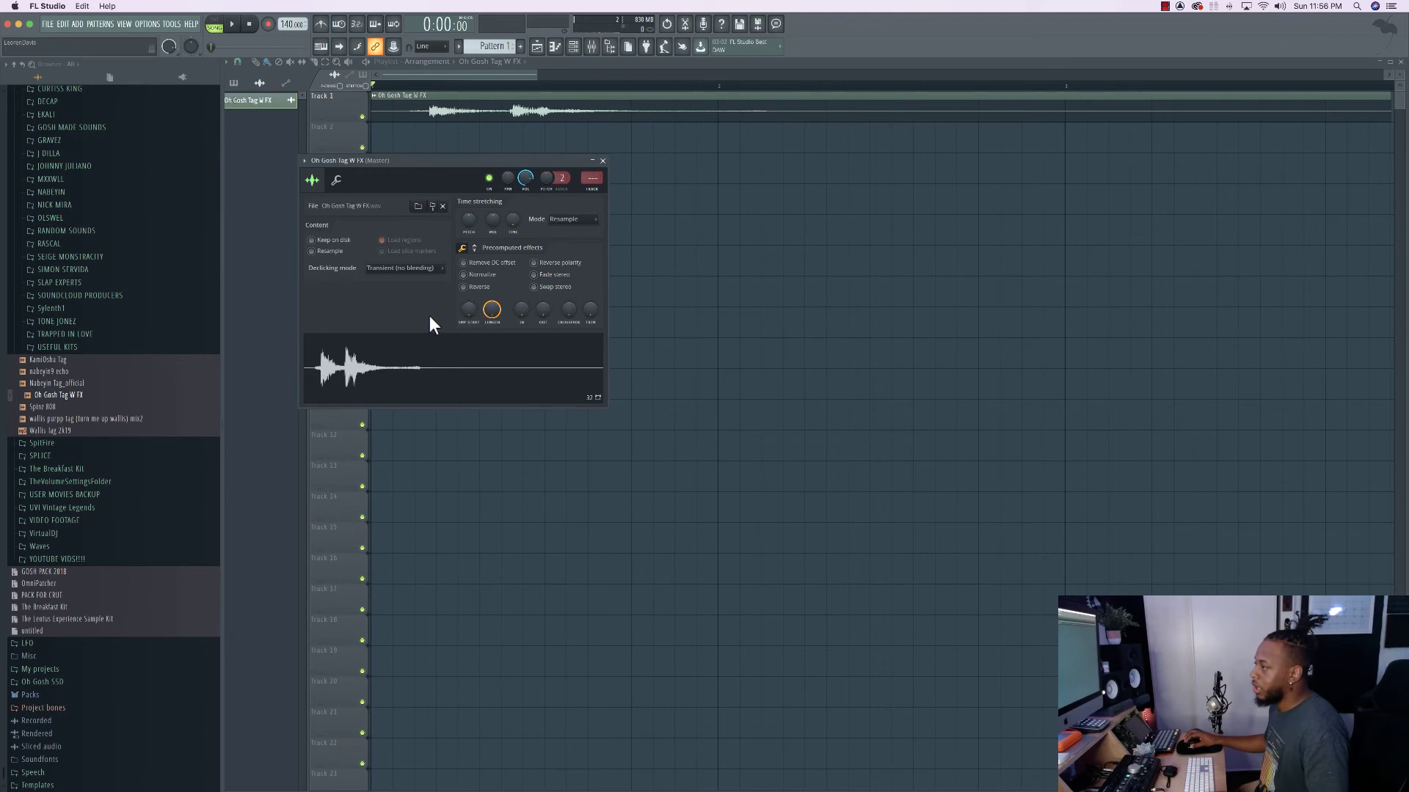
left_click_drag(465, 306, 468, 306)
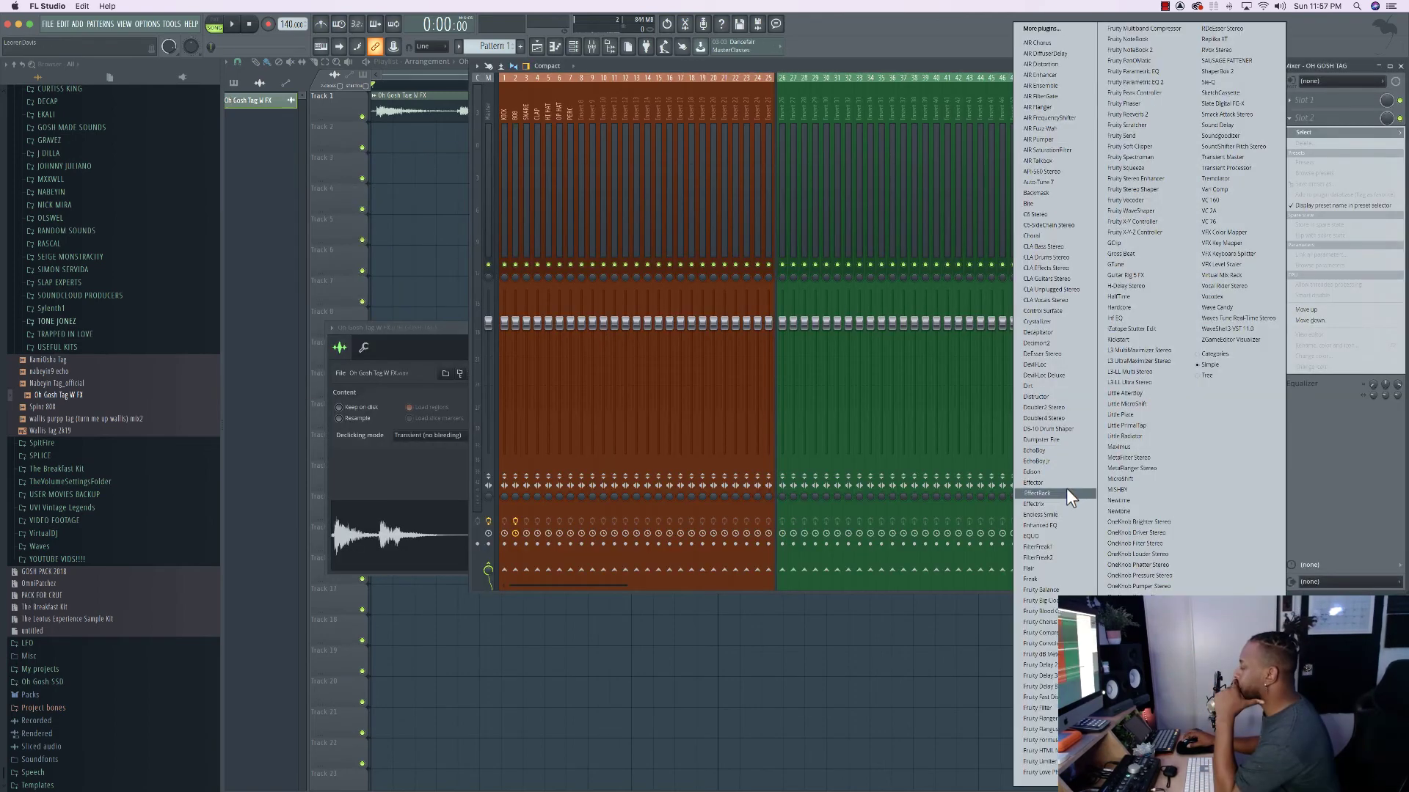
left_click(1051, 535)
left_click(593, 189)
left_click(614, 250)
Load Fruity Delay 3 in slot 3 with lowered feedback and audition it.
left_click(1303, 136)
left_click(1056, 334)
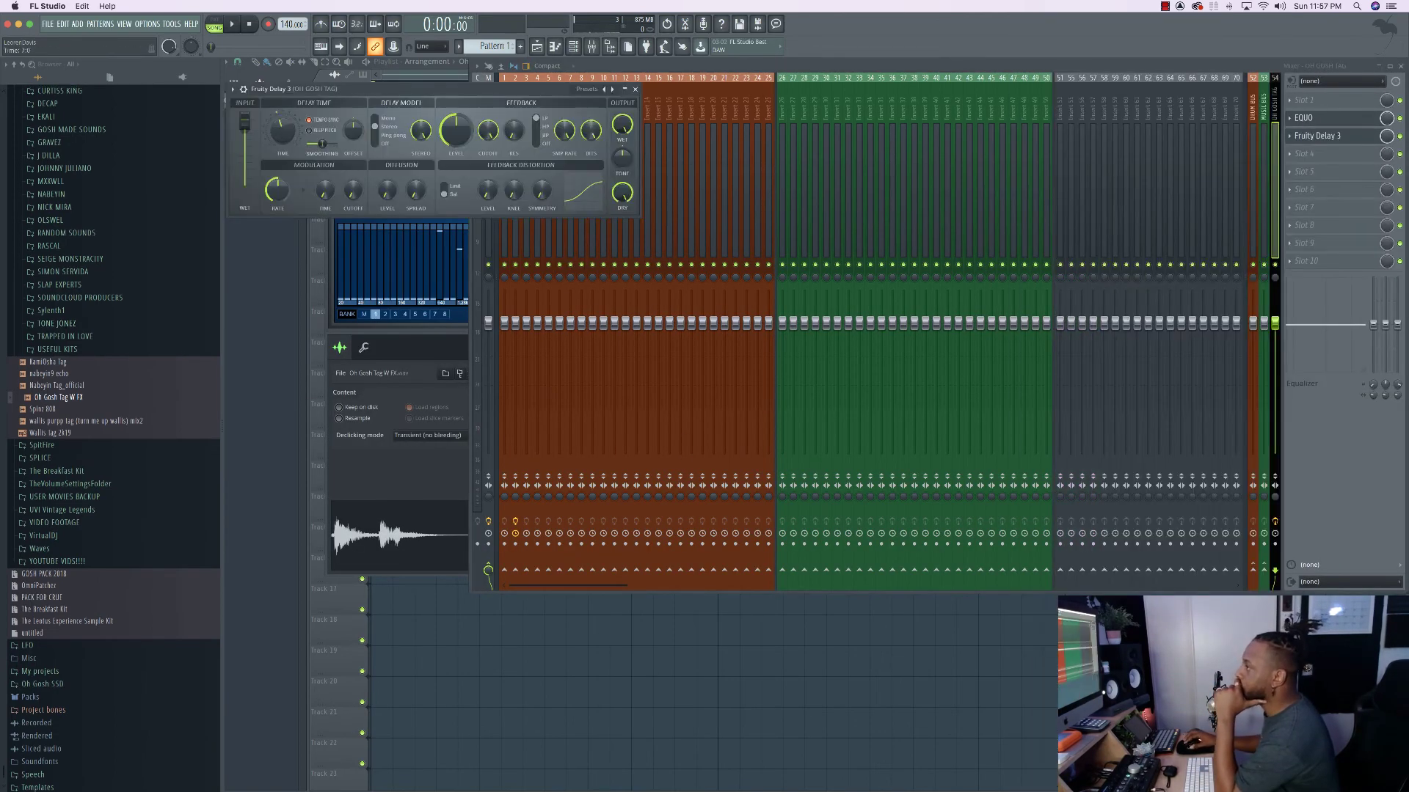
left_click_drag(455, 131, 455, 162)
key("space")
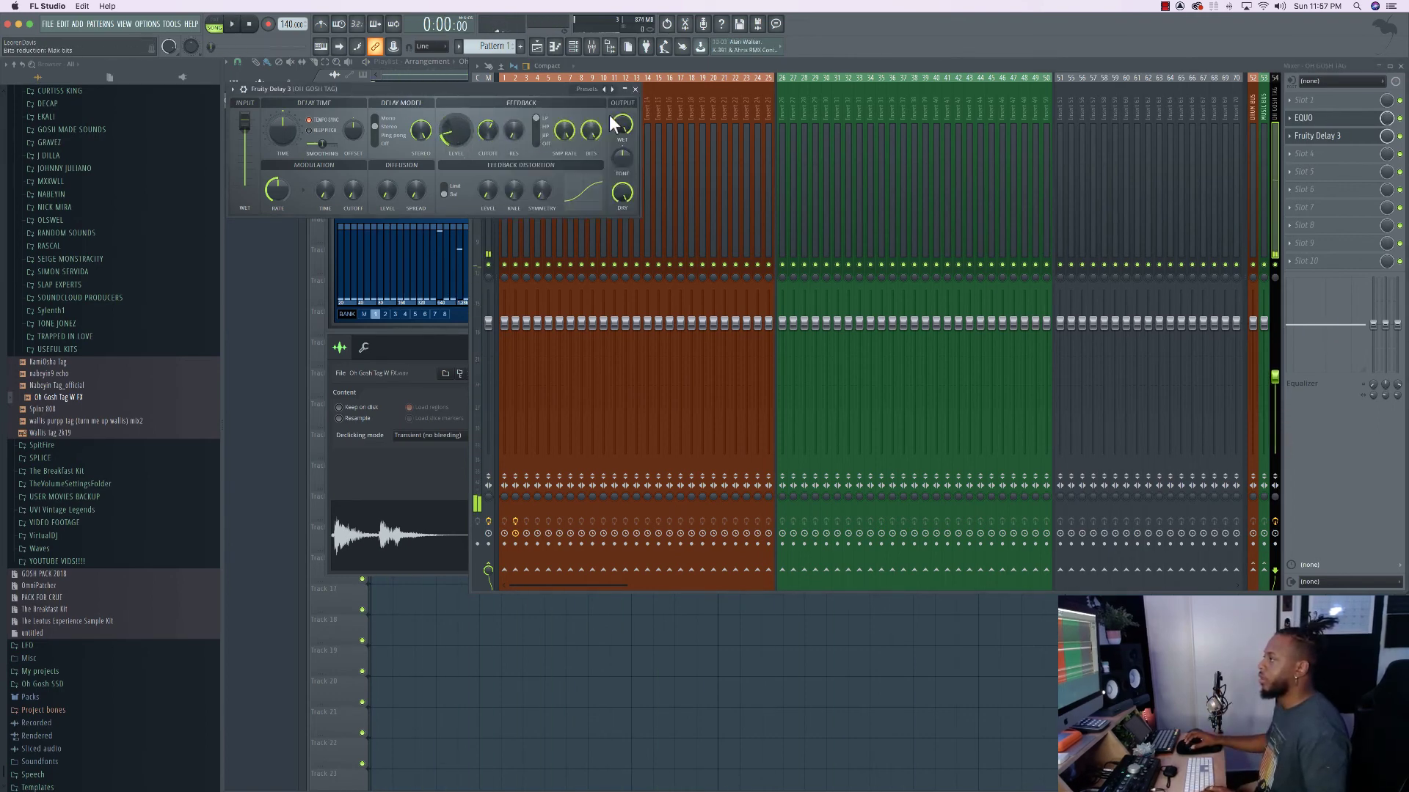
left_click(636, 89)
key("F9")
key("space")
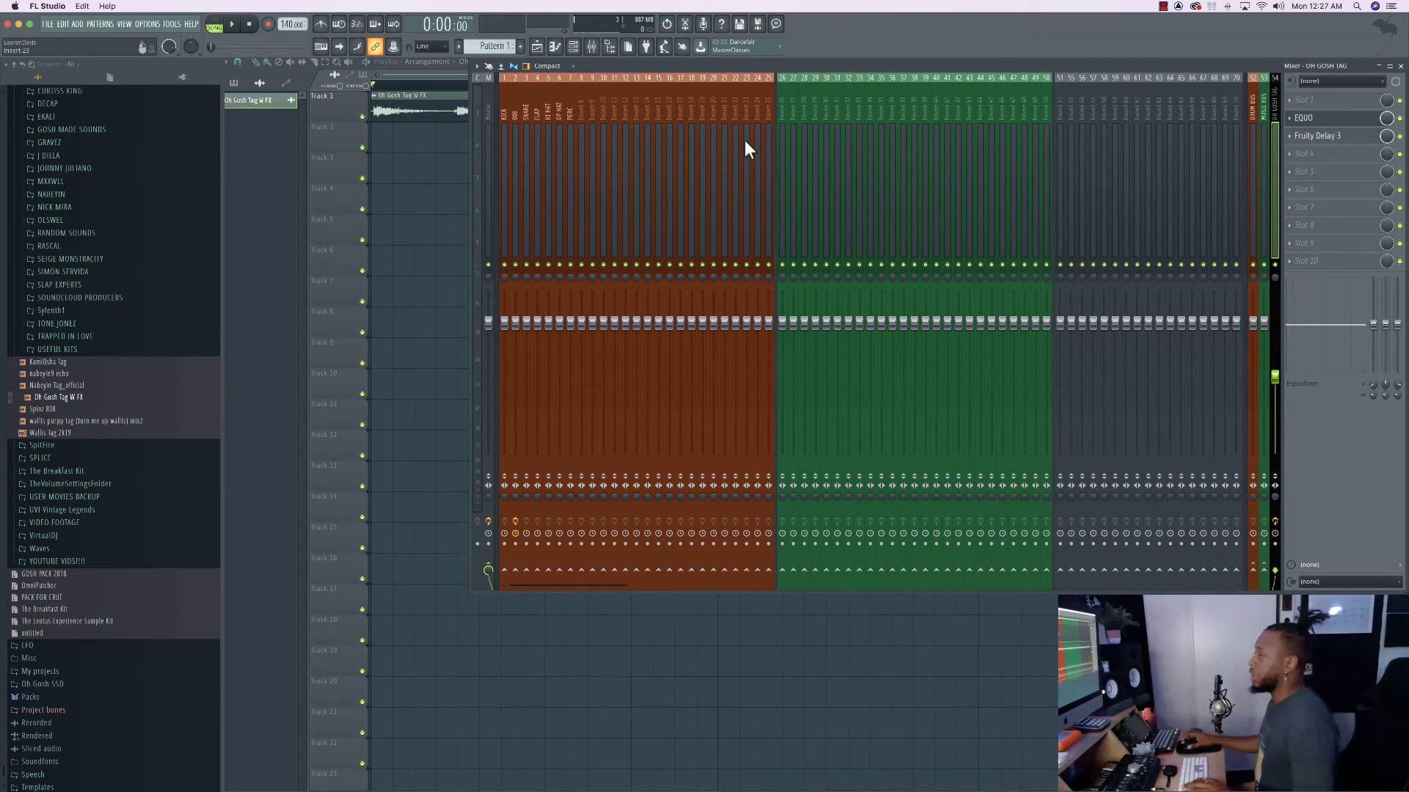
In Save As, browse into FL Studio 20.app's Resources/FL/Data/Templates/Minimal folder.
left_click(47, 23)
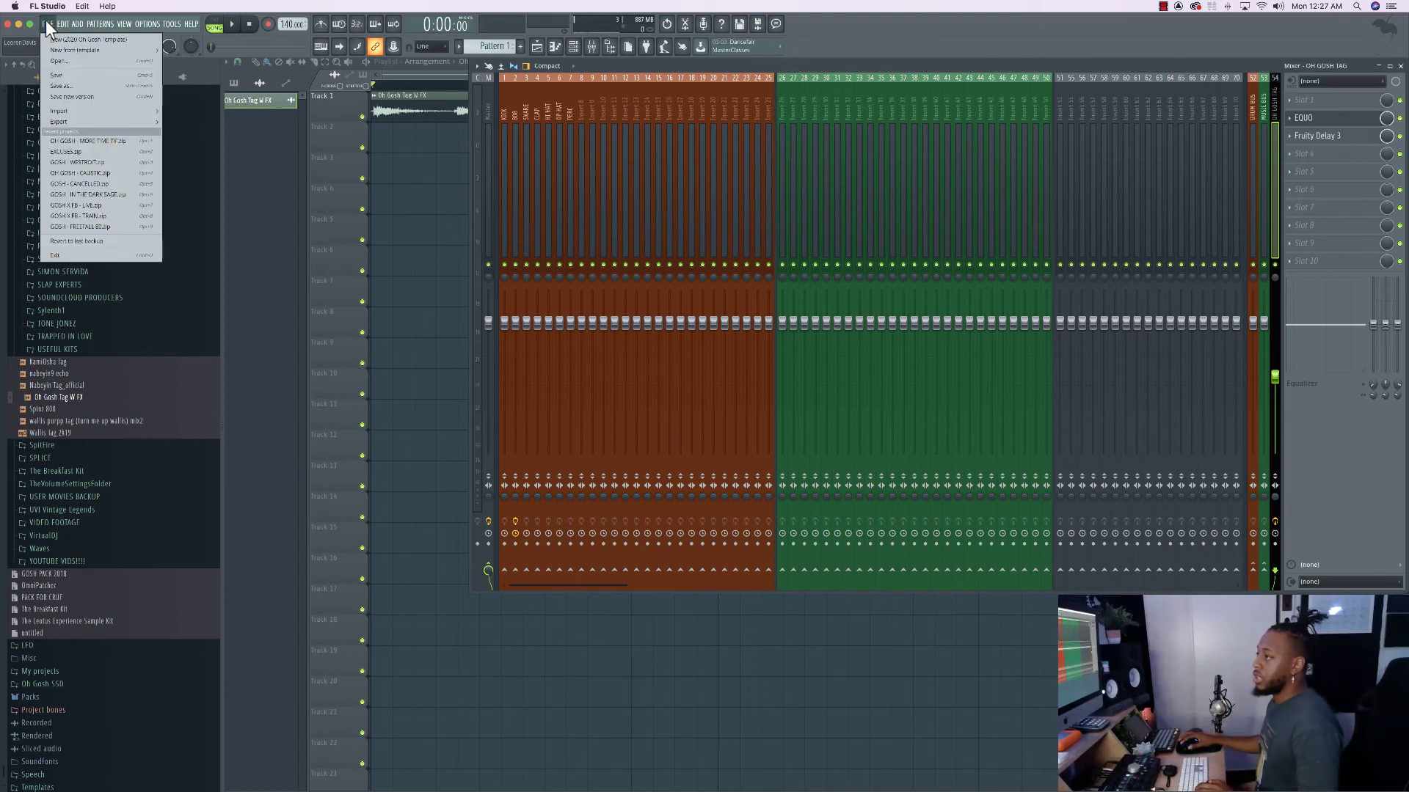
left_click(64, 81)
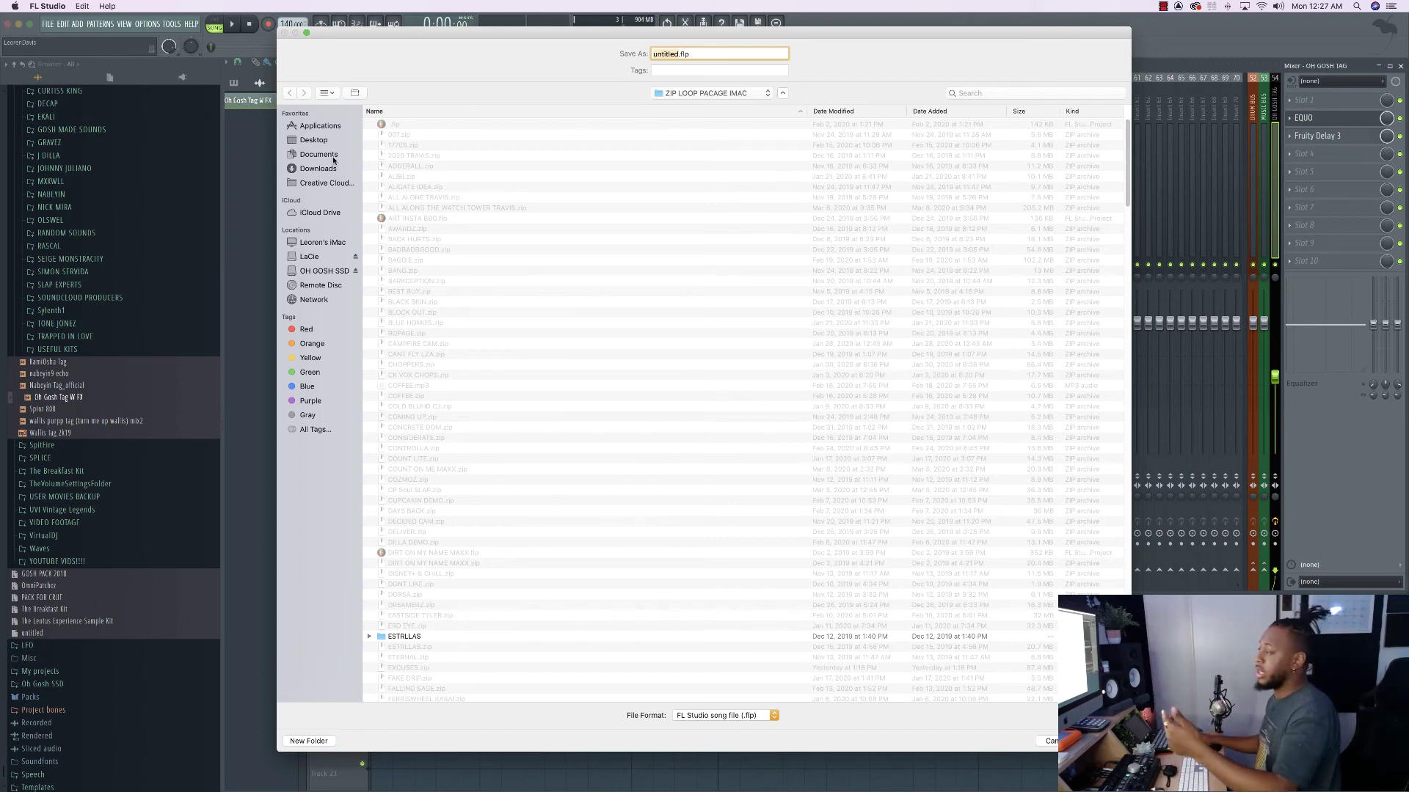
left_click(320, 125)
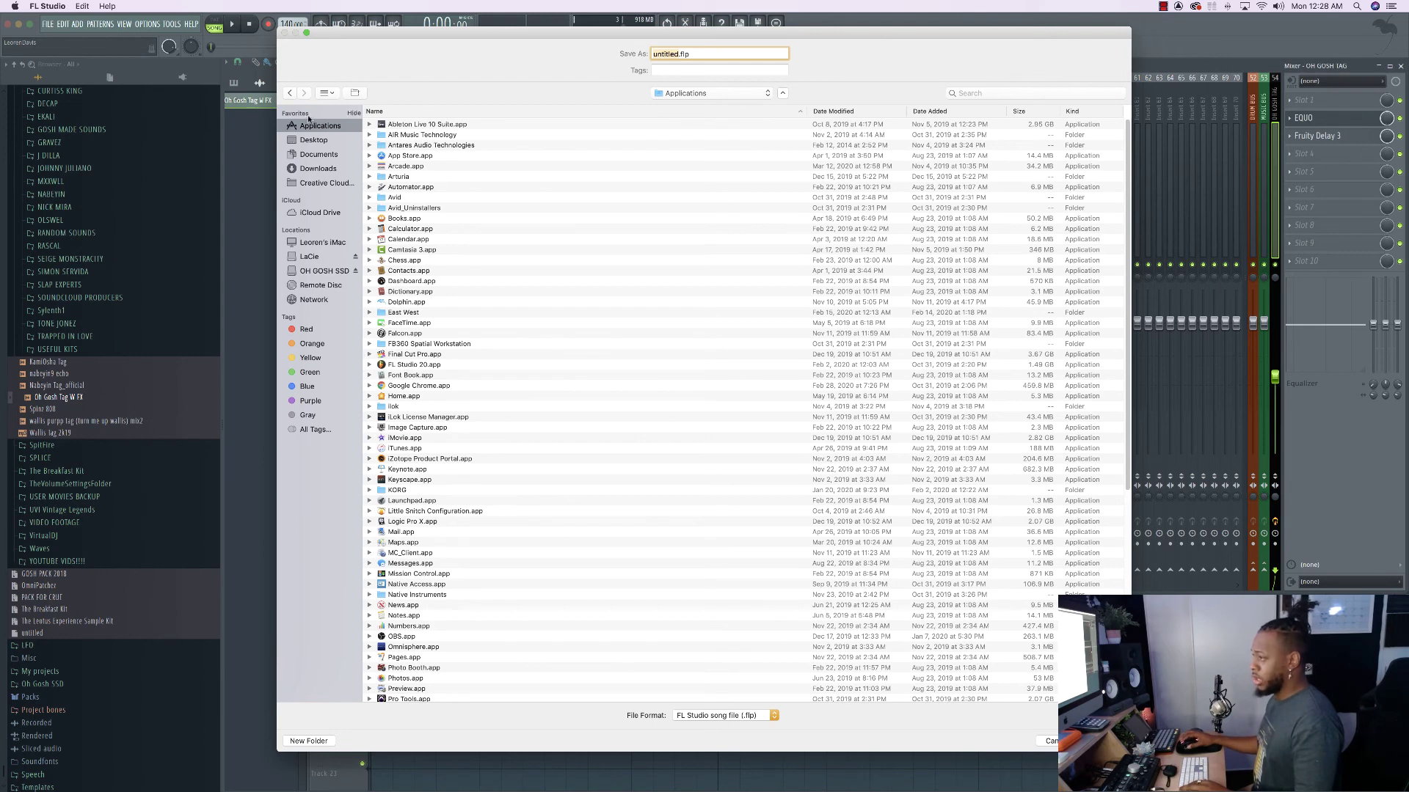
left_click(369, 365)
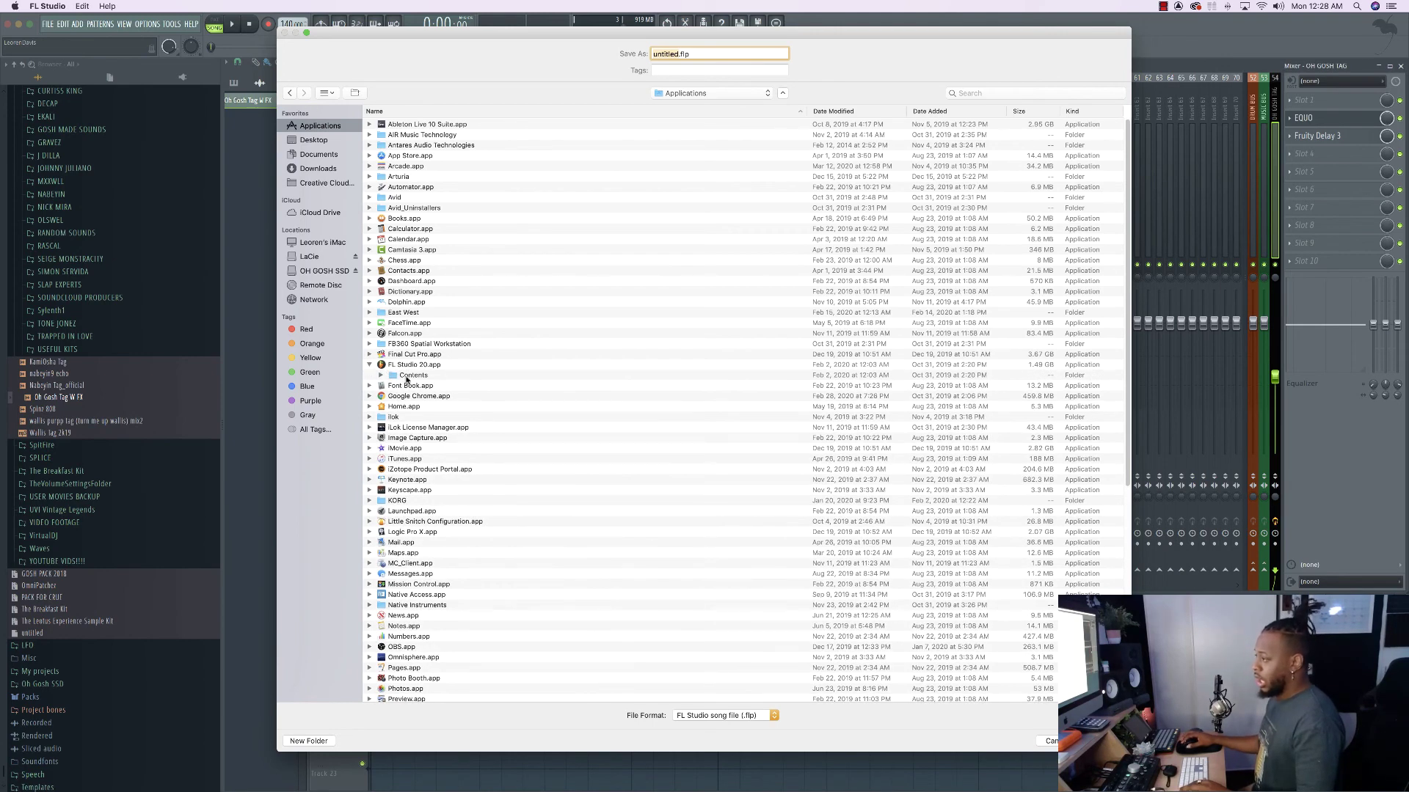
double_click(410, 376)
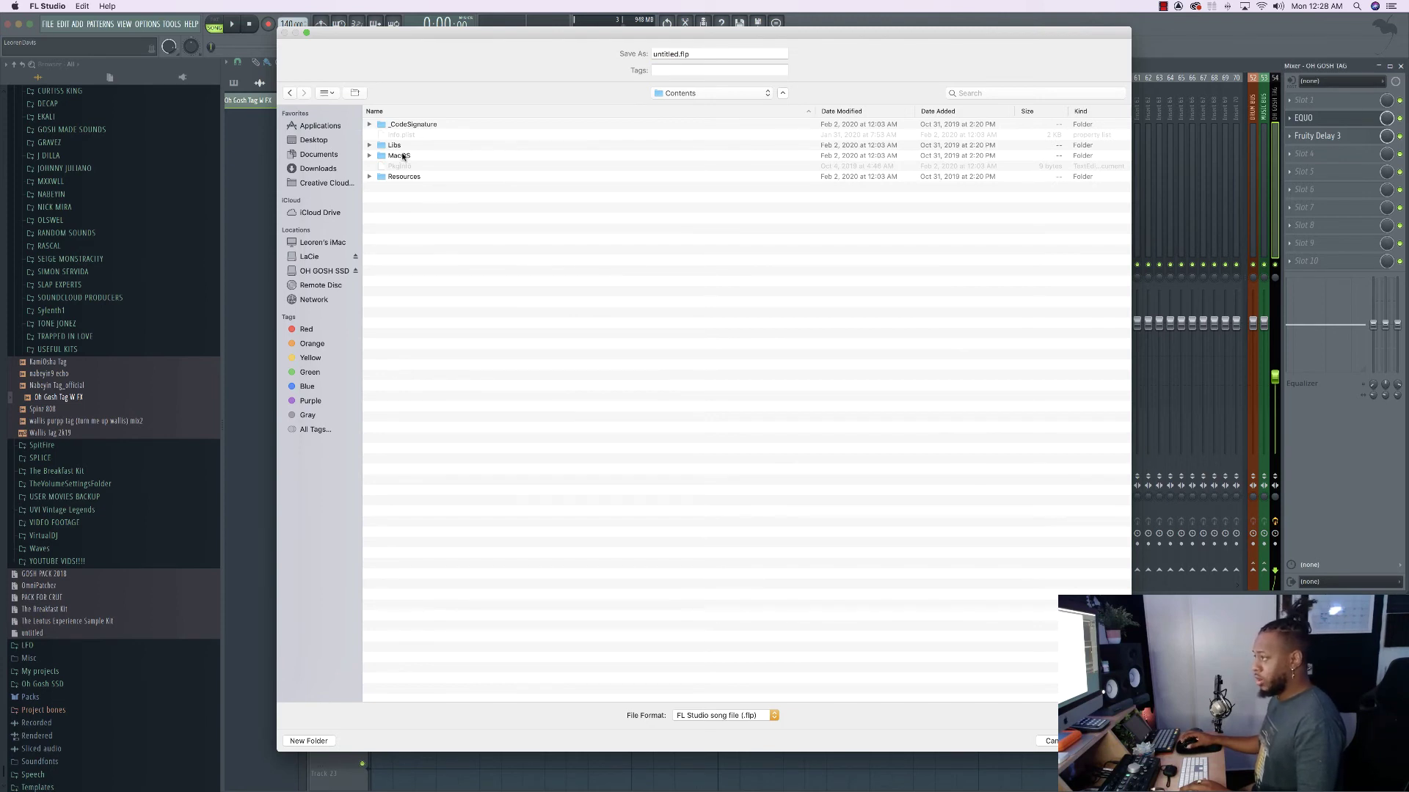
double_click(404, 177)
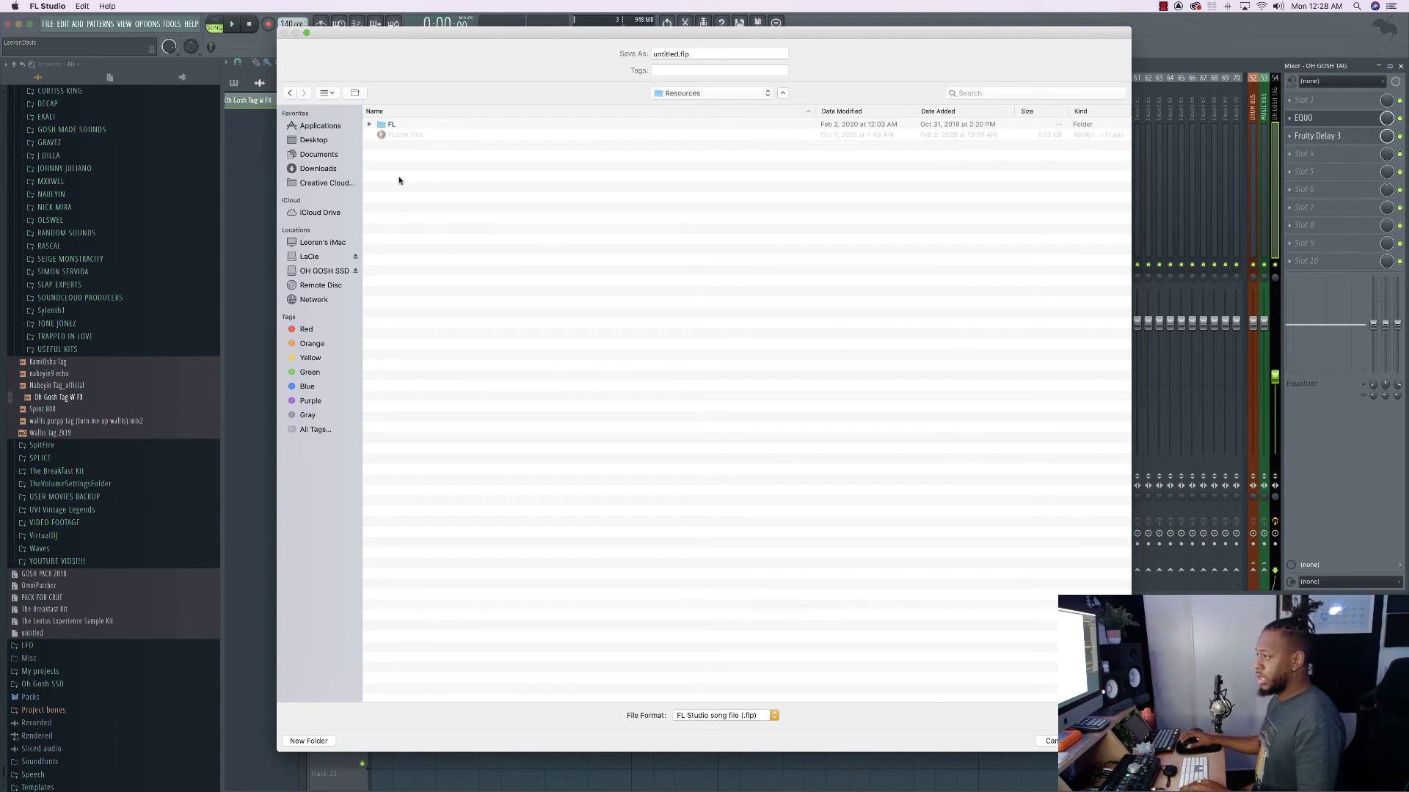
double_click(390, 124)
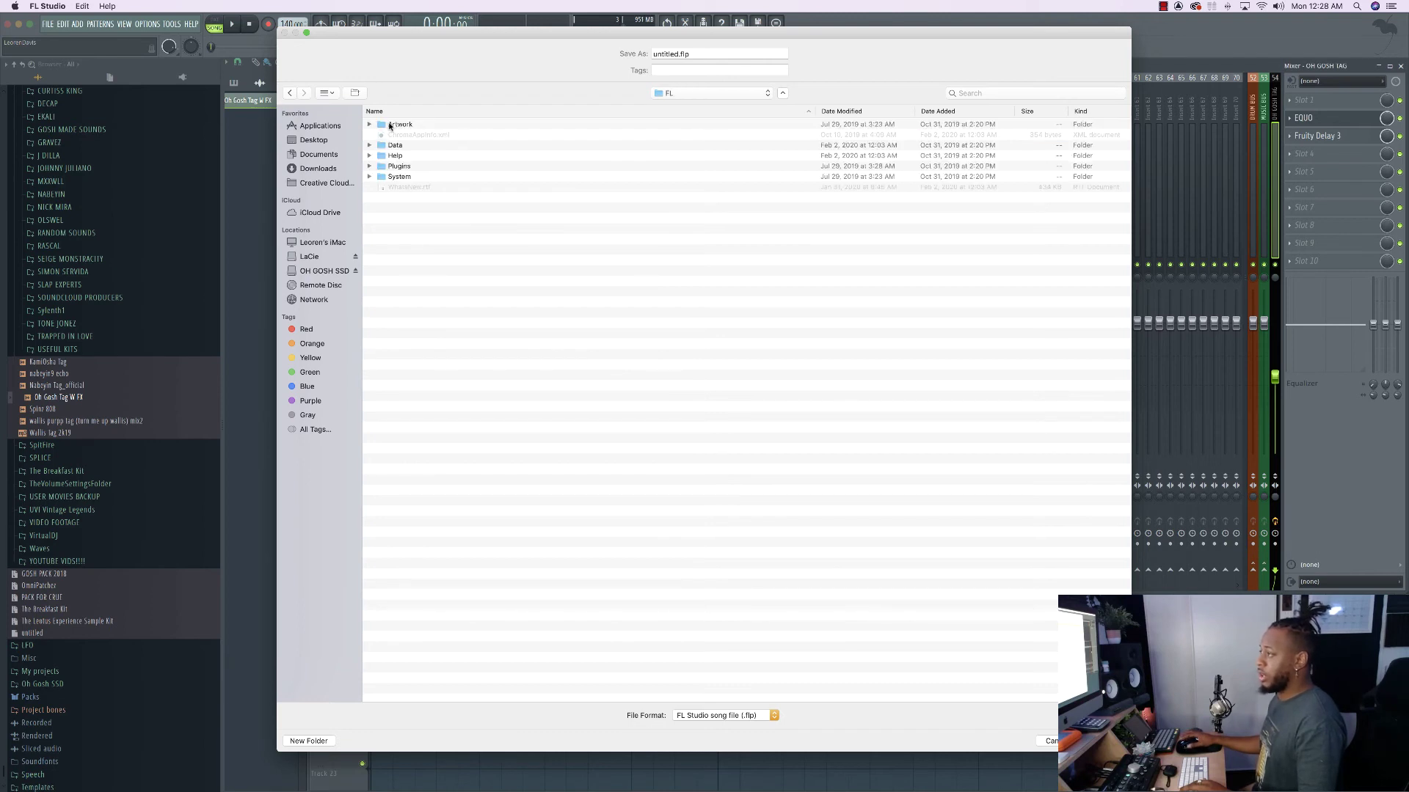
double_click(398, 146)
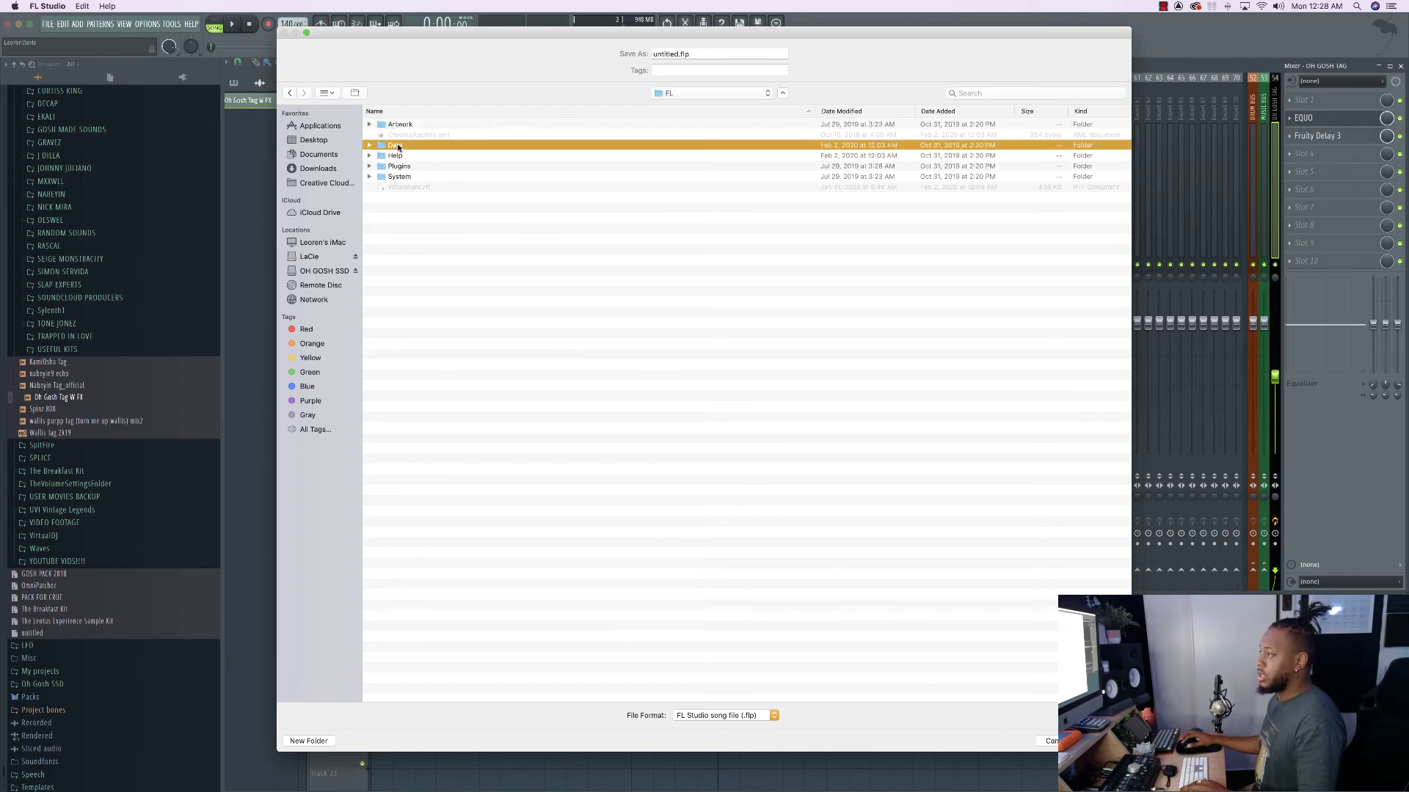
double_click(402, 187)
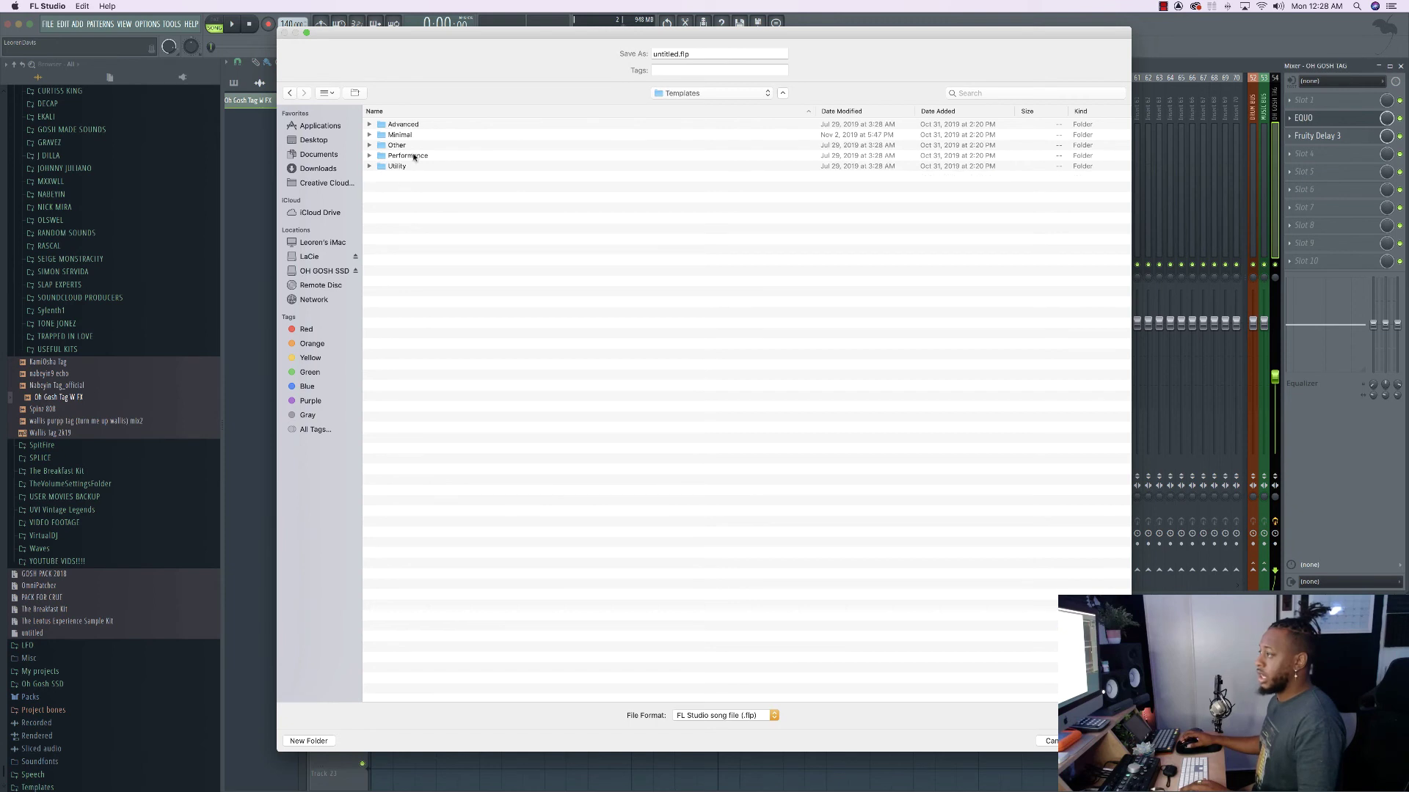
double_click(409, 135)
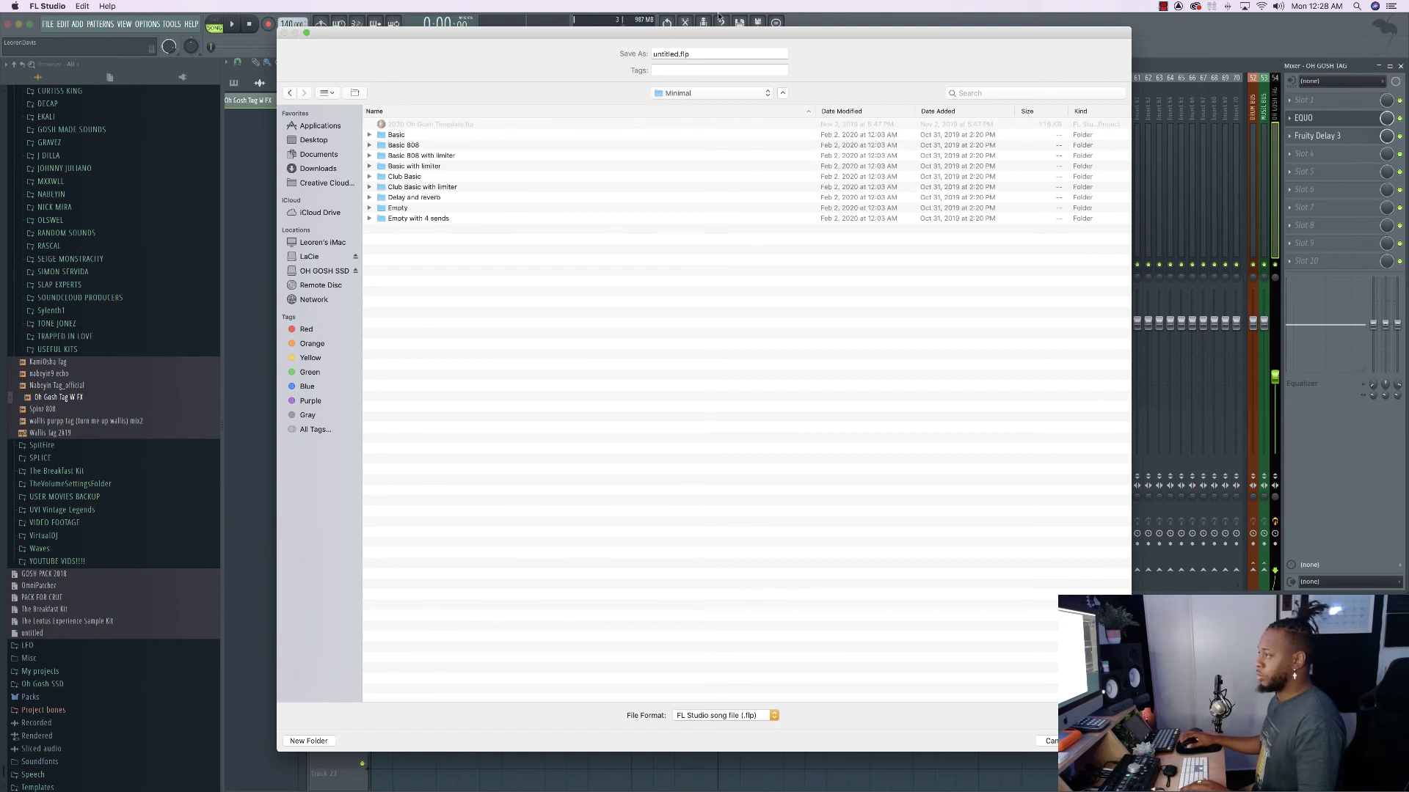
Name the file OH GOSH TEMP 2020.2 and save it.
left_click(715, 53)
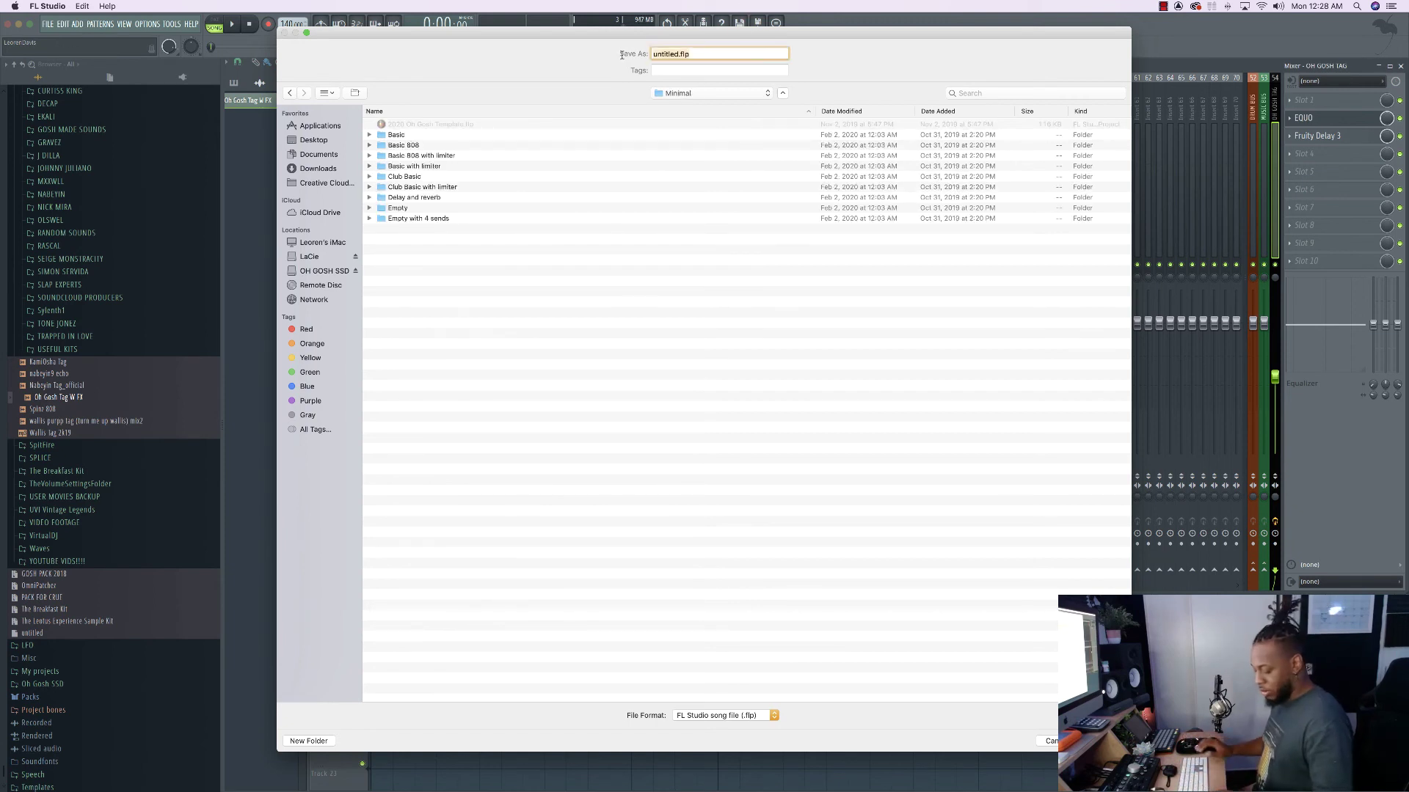
type("OH GOSH ")
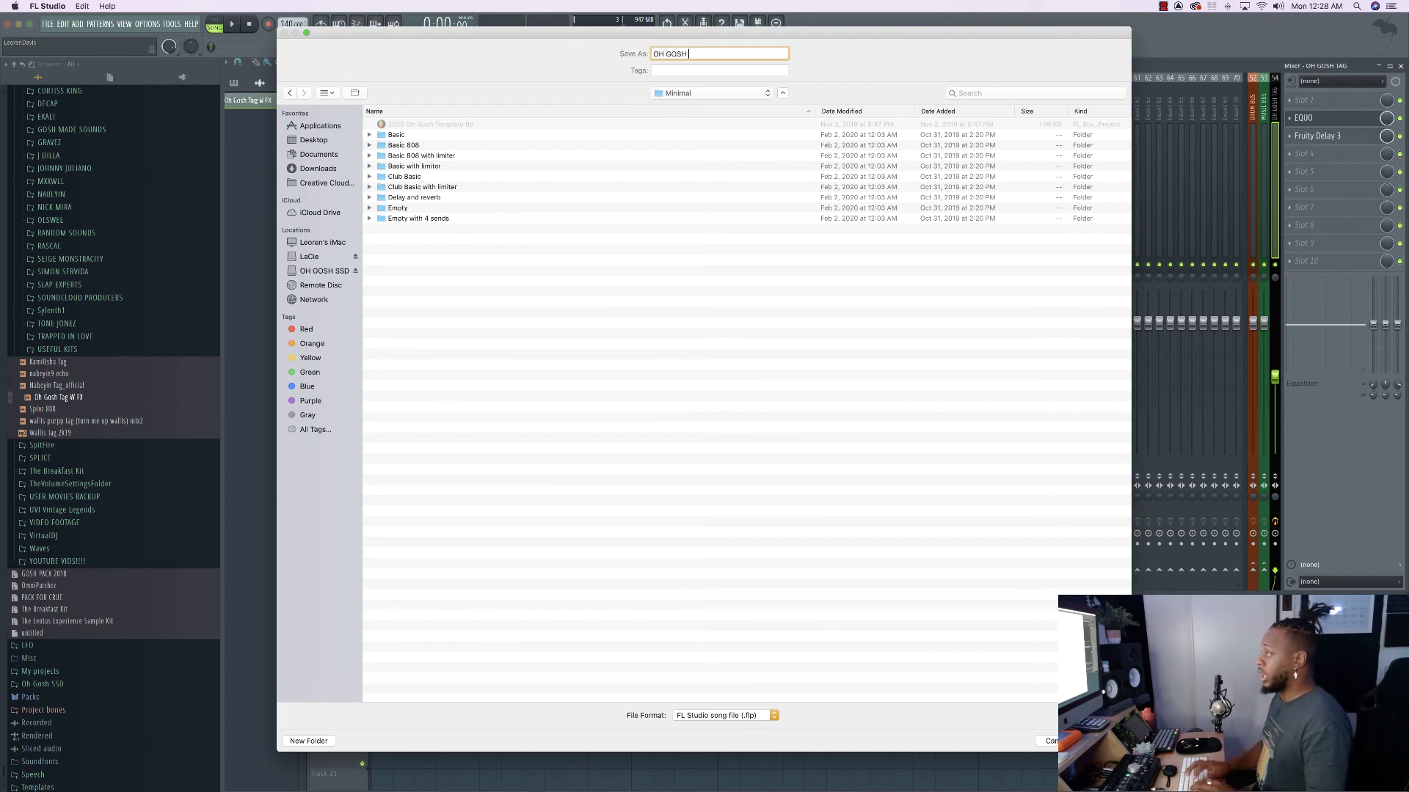
type("TEMP 2020.2")
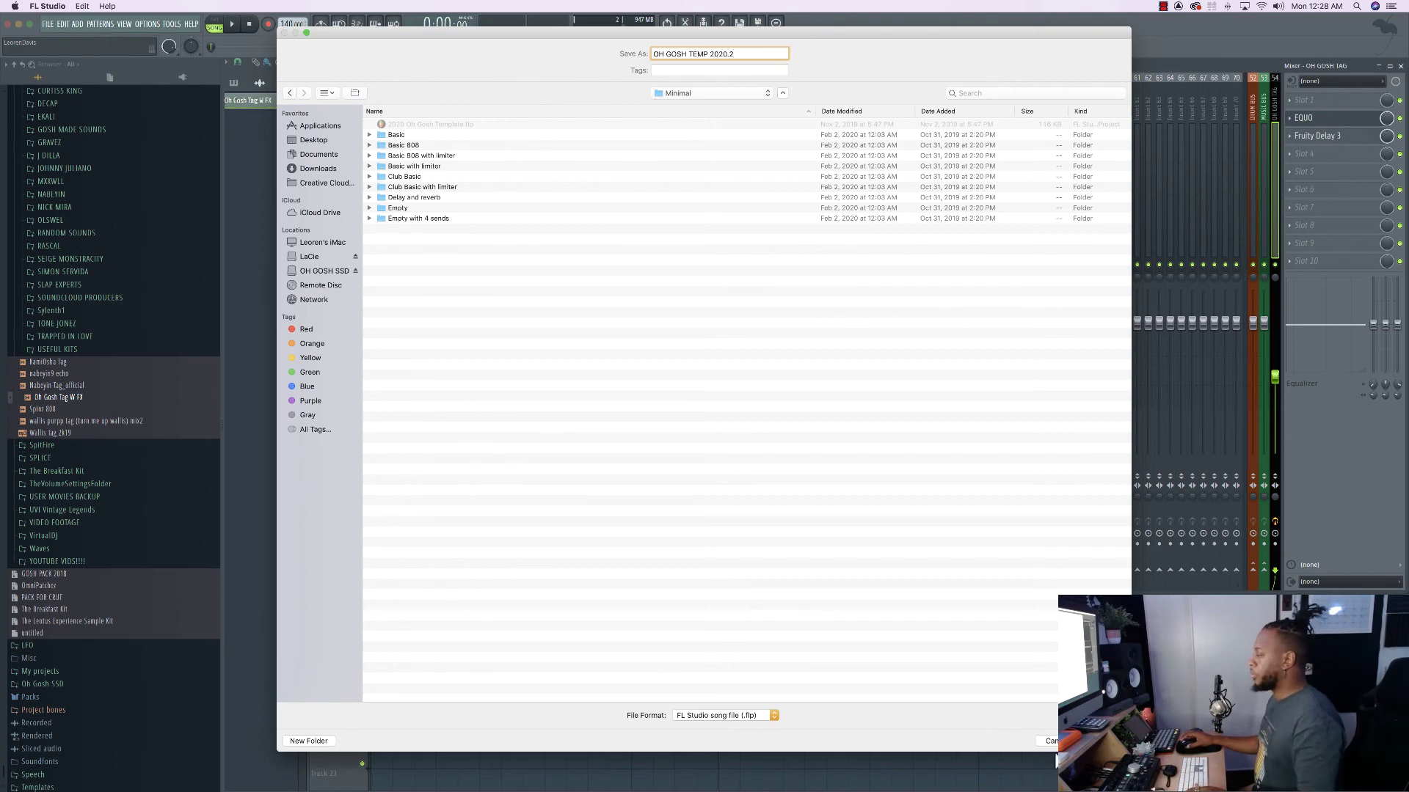
key("Return")
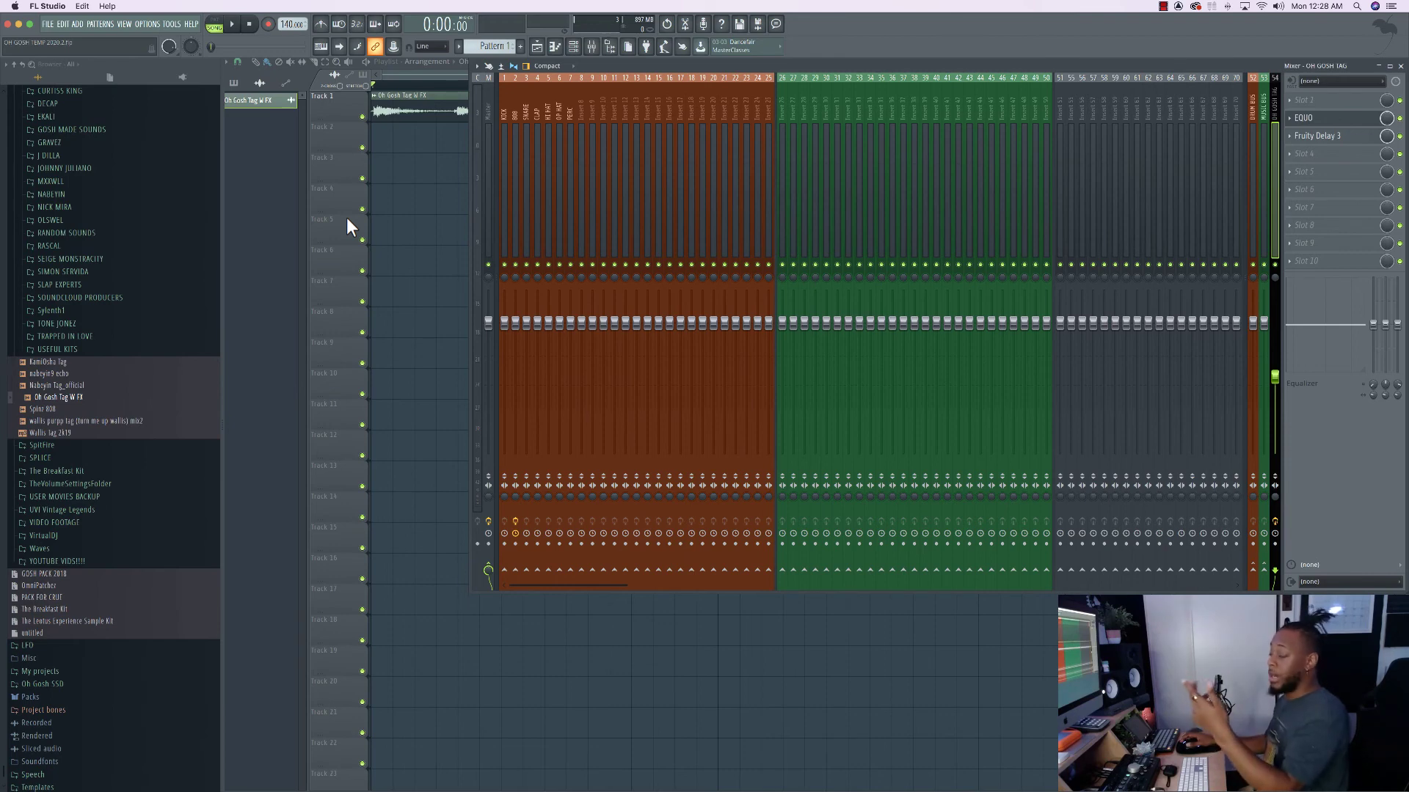
left_click(149, 22)
left_click(163, 68)
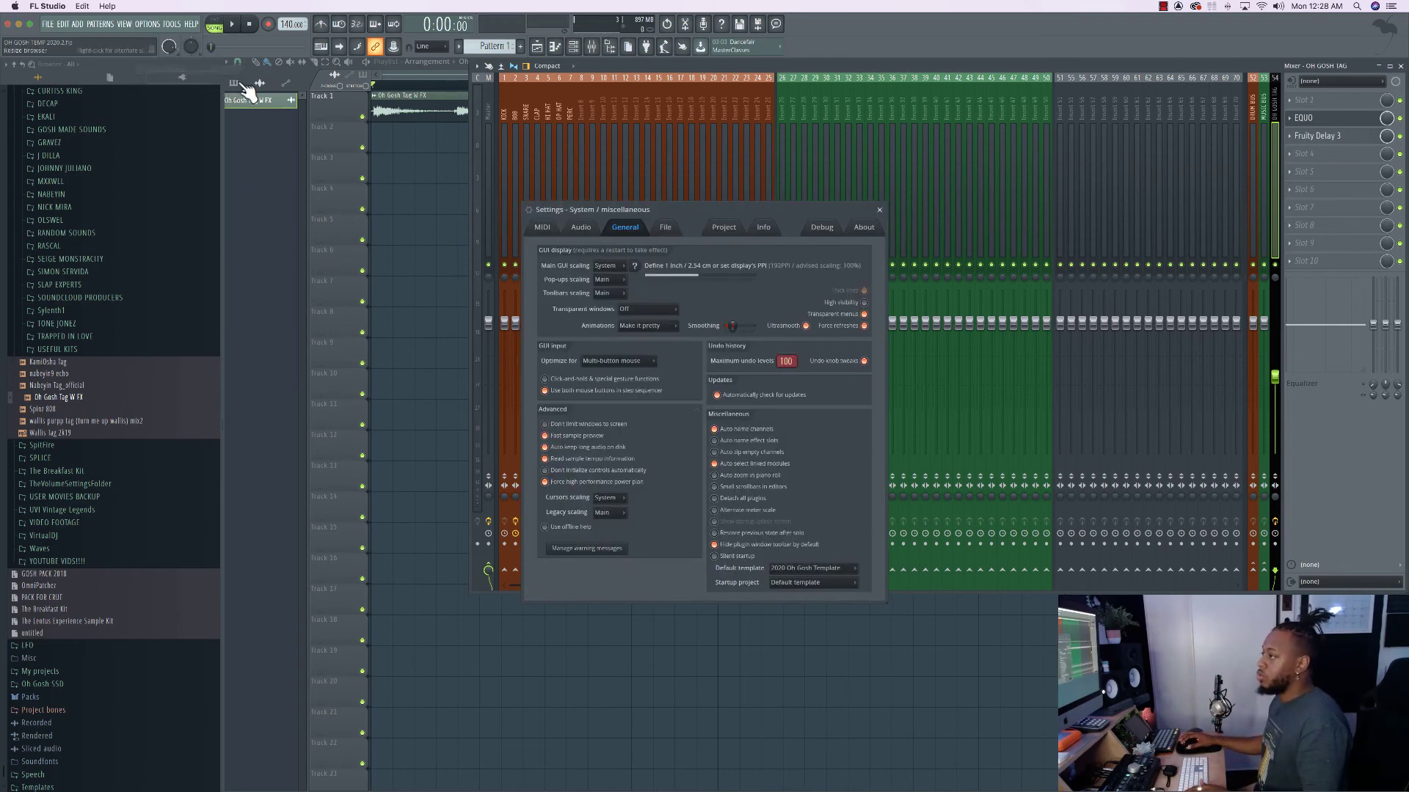
left_click(788, 568)
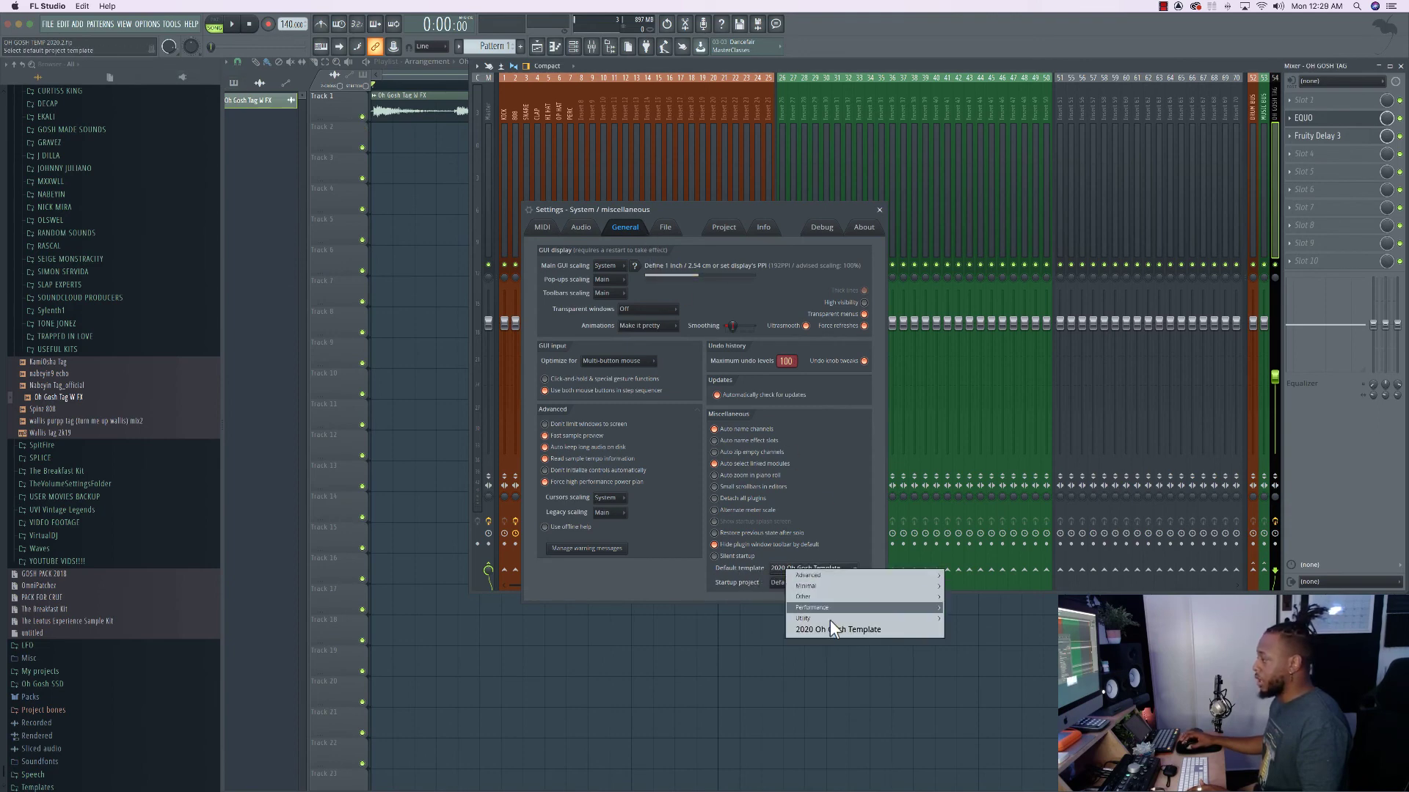
left_click(879, 209)
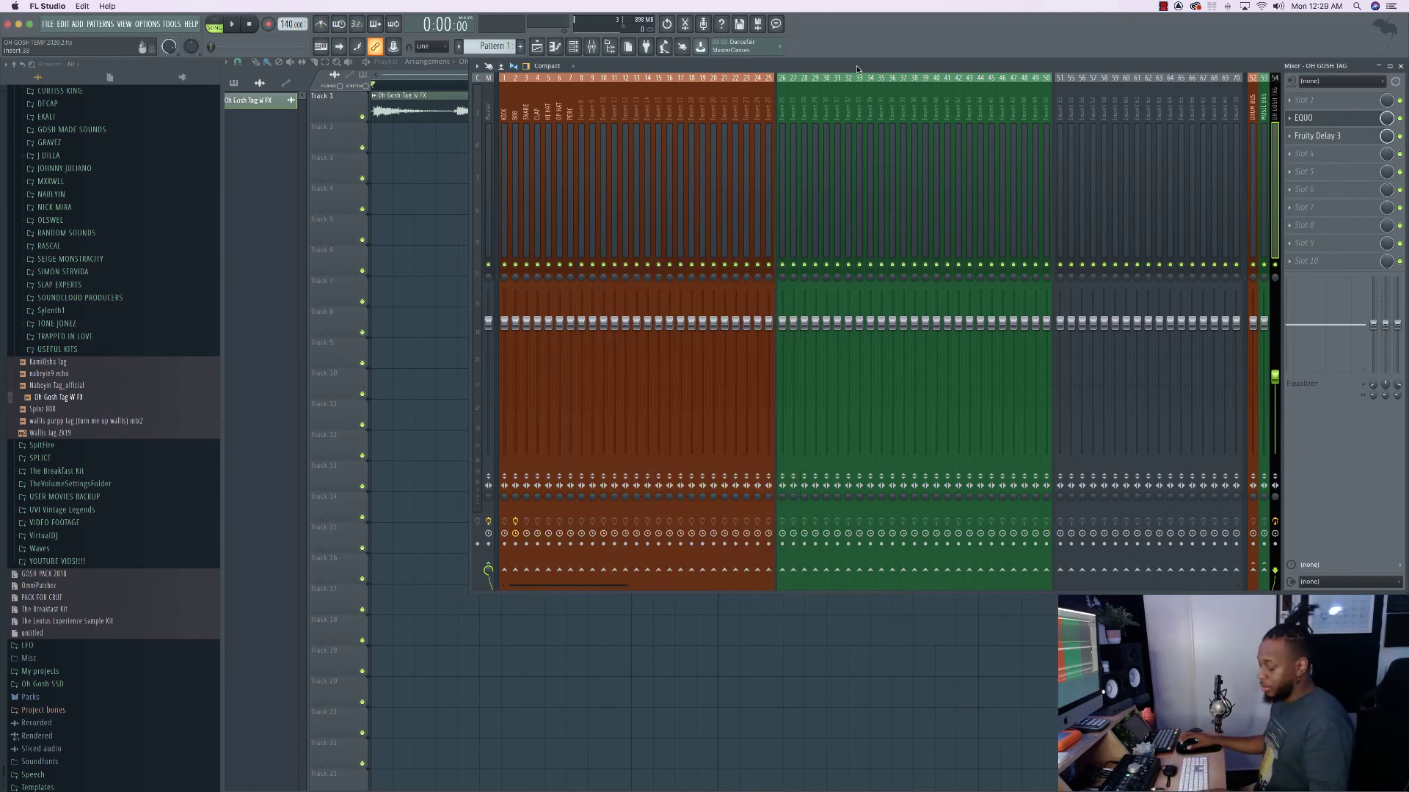
Hide and reopen FL Studio, then start a new project from OH GOSH TEMP 2020.2.
key("super+h")
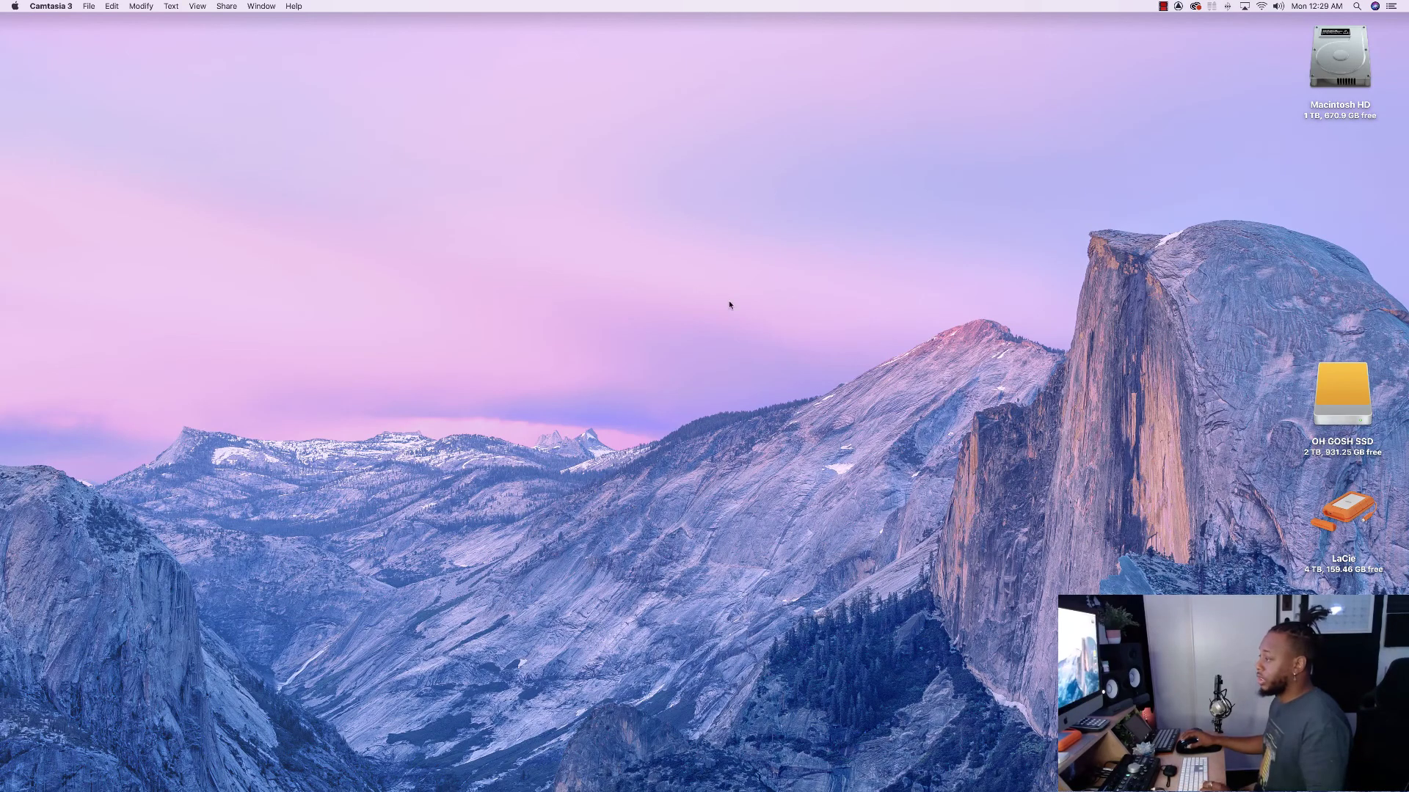
mouse_move(526, 784)
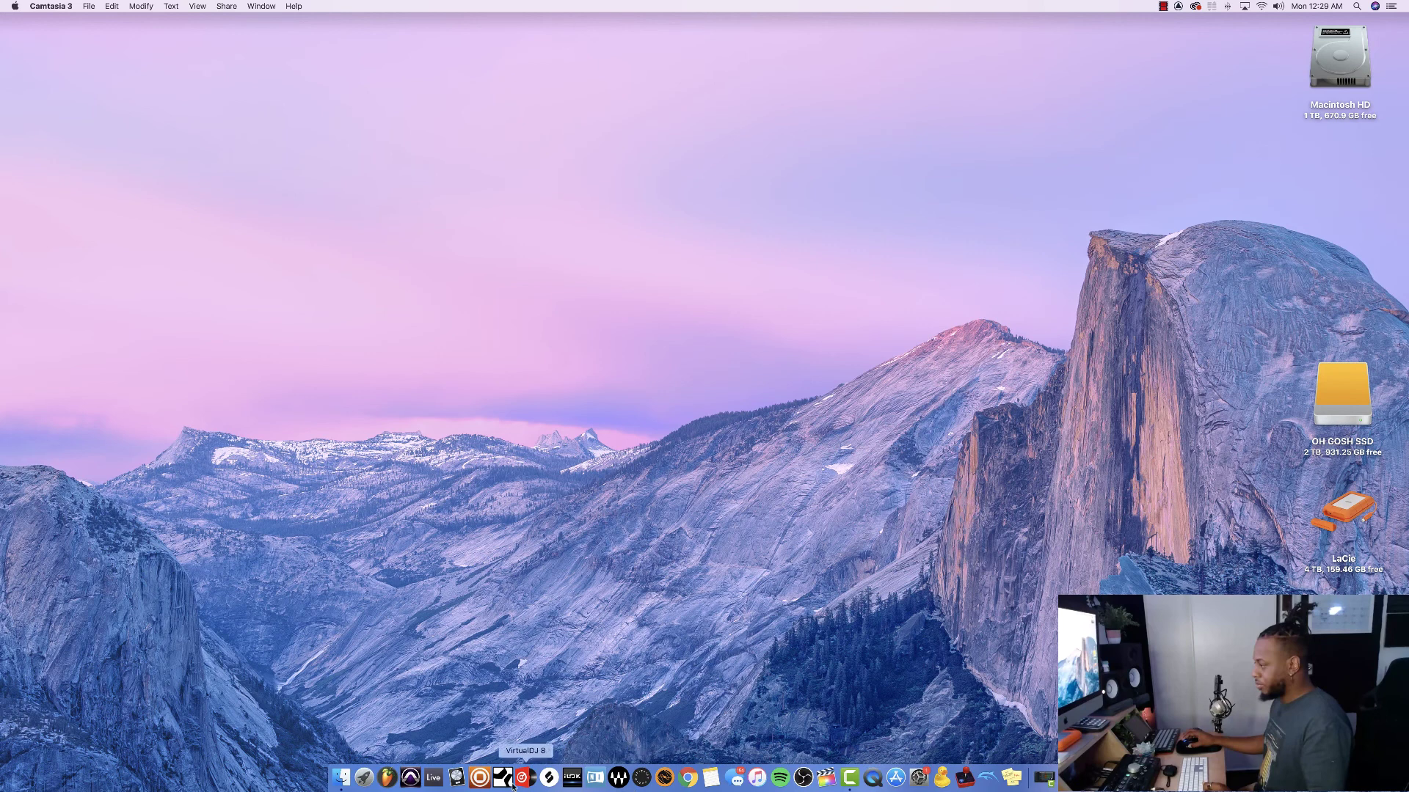
left_click(387, 783)
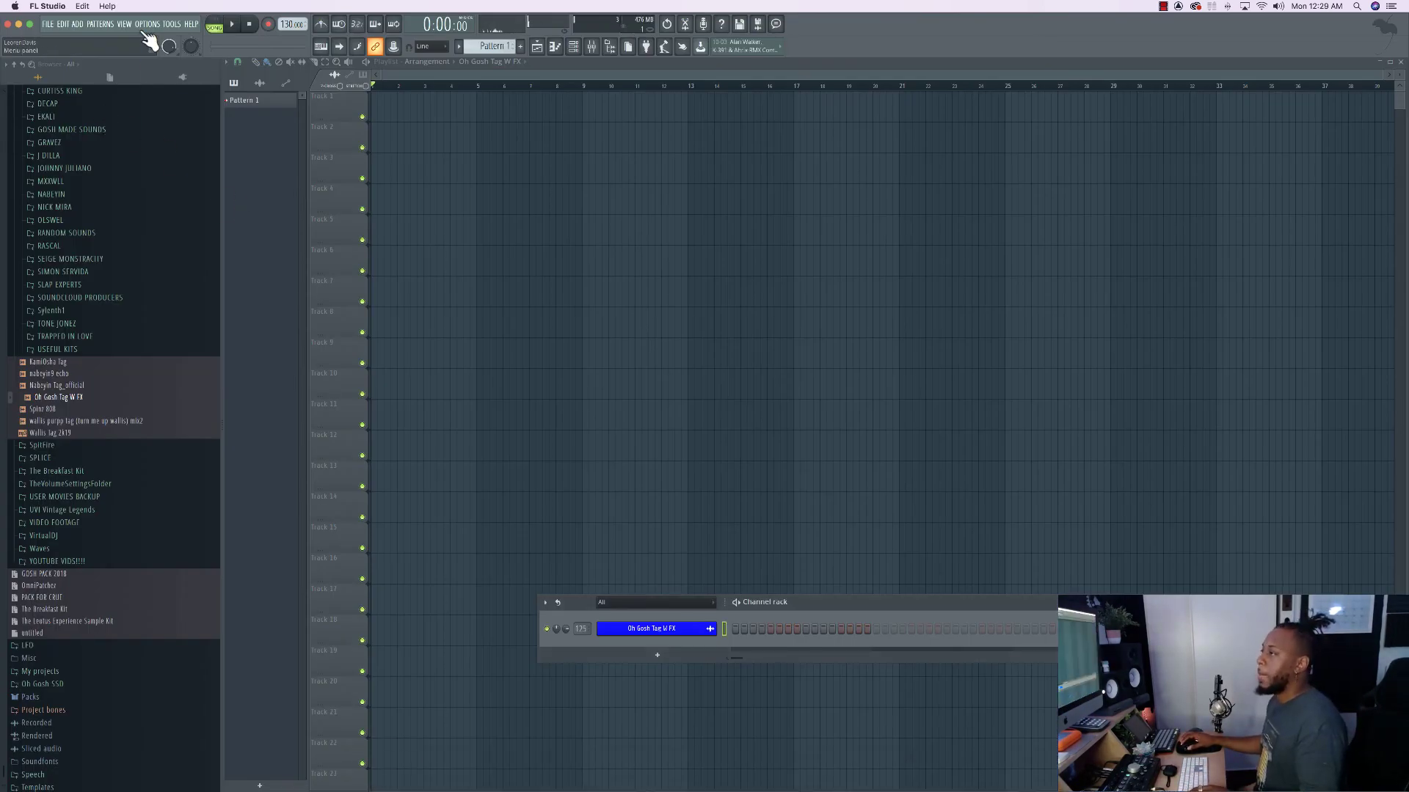
left_click(46, 24)
mouse_move(91, 48)
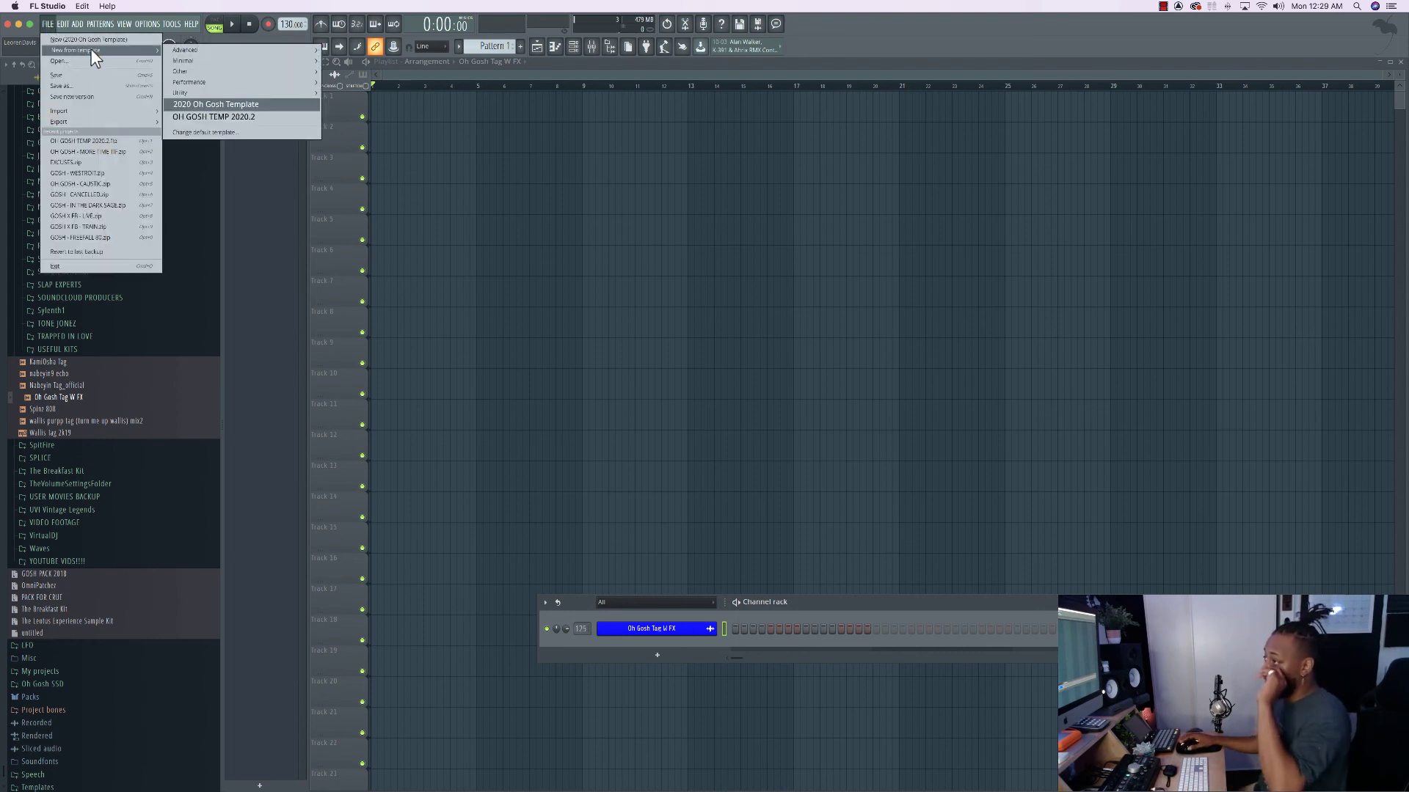
left_click(222, 117)
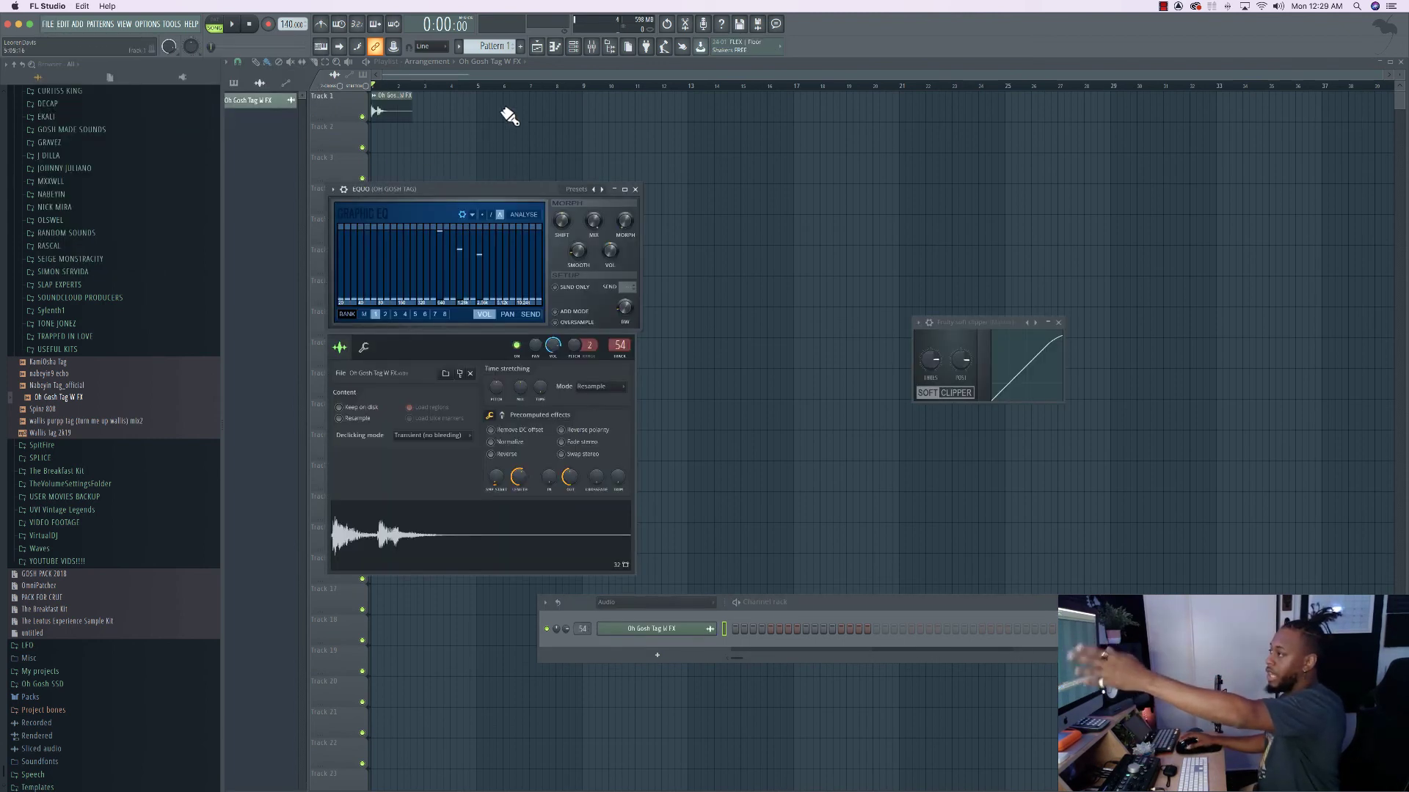
Check the template's mixer tracks, then close the mixer and plugin windows.
left_click(576, 47)
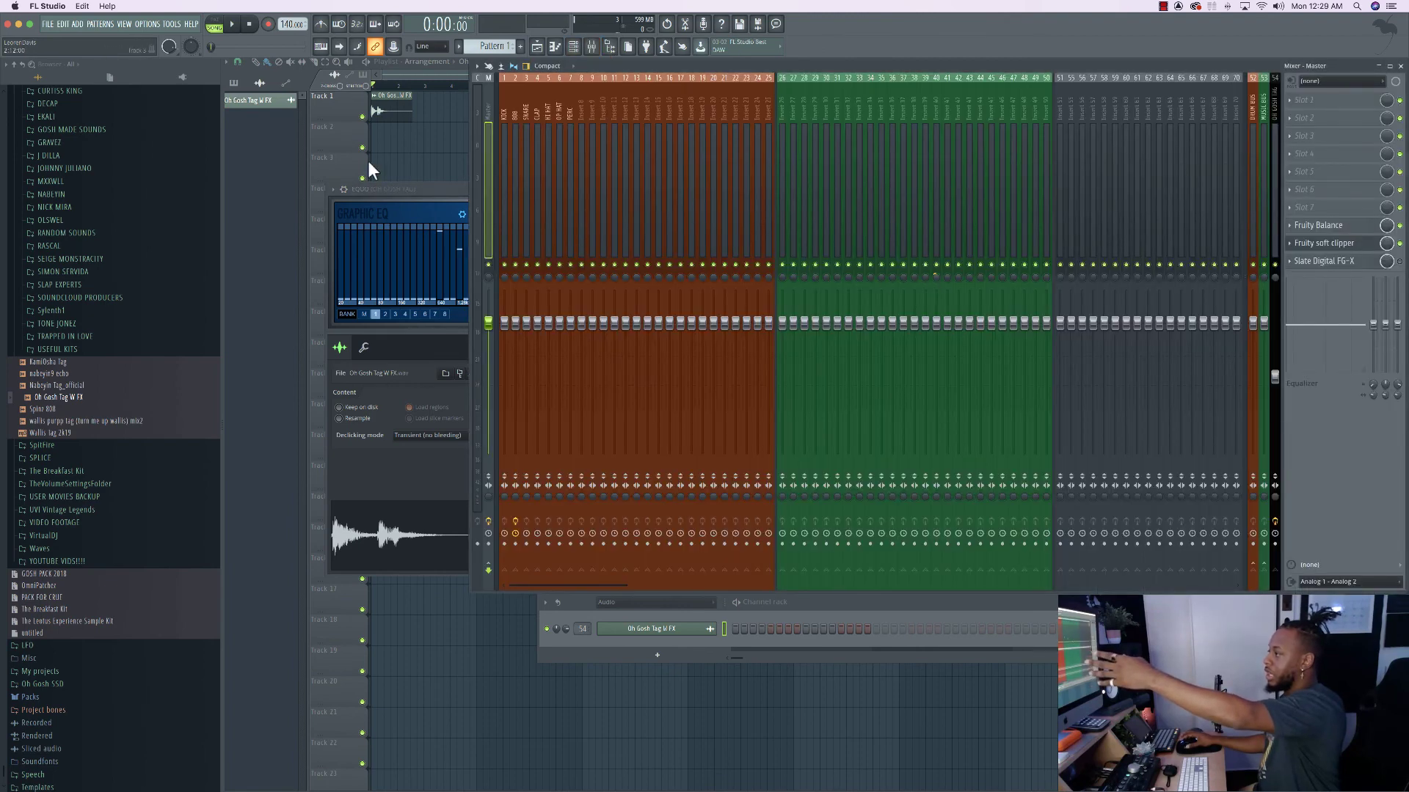
key("F12")
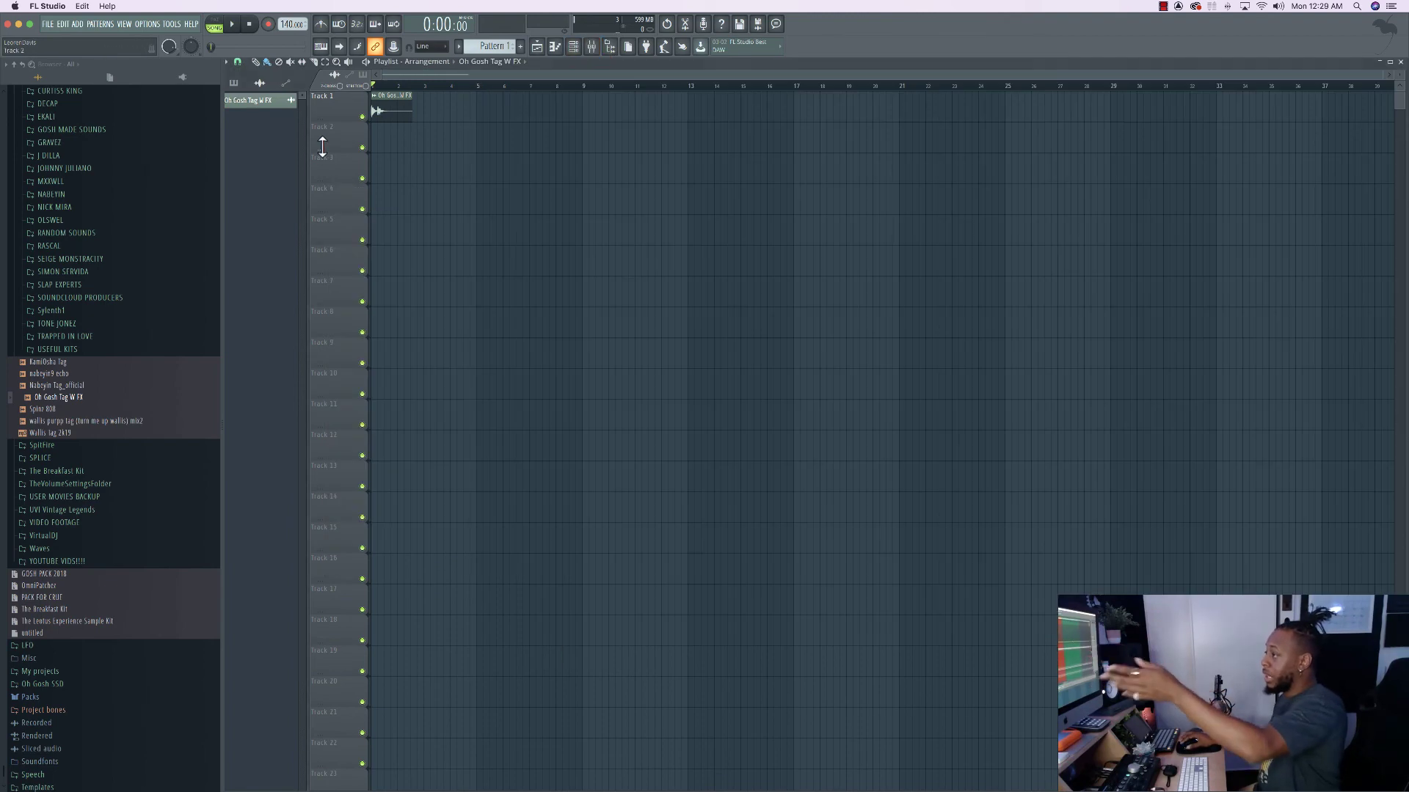
left_click(46, 22)
Set OH GOSH TEMP 2020.2 as the default template, then start a new project without saving.
mouse_move(154, 22)
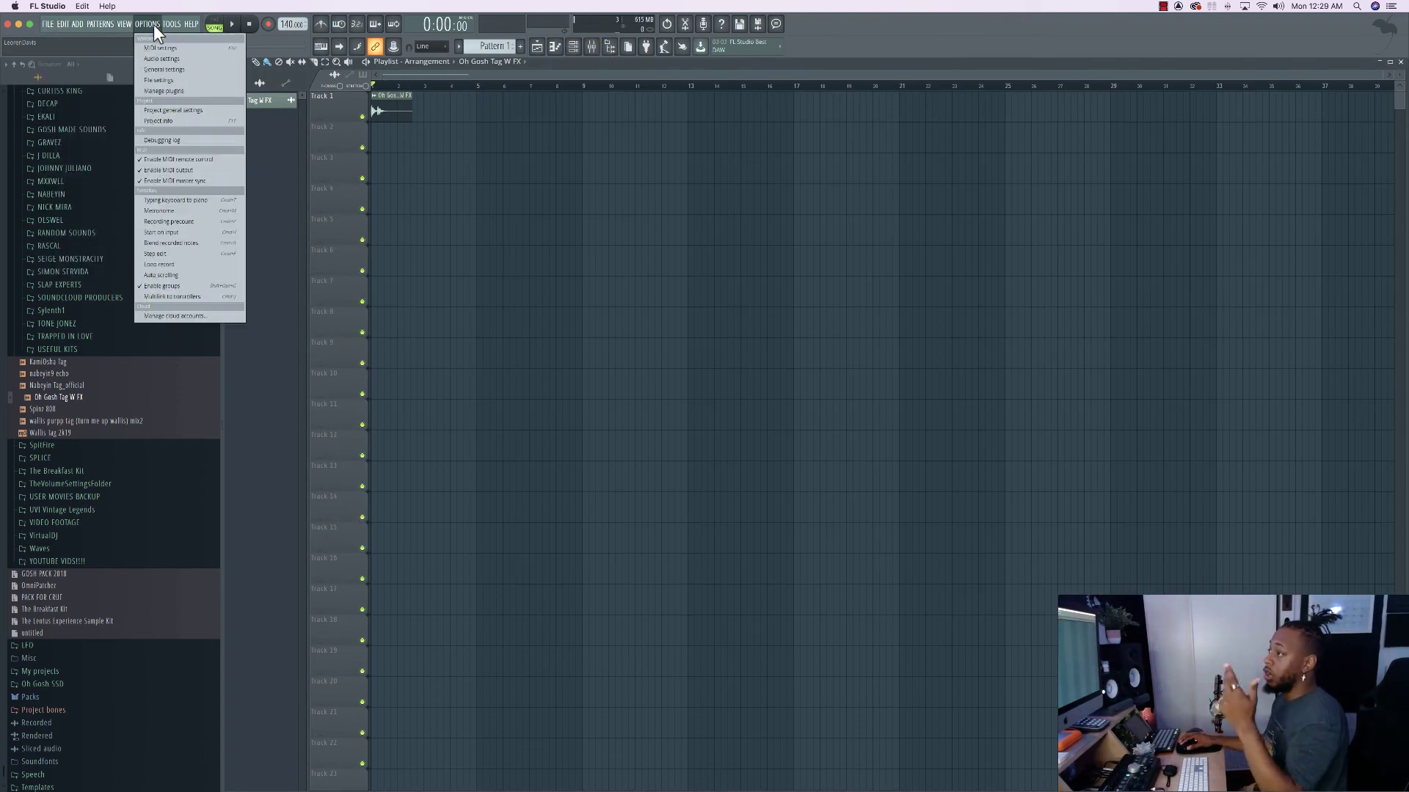
left_click(176, 70)
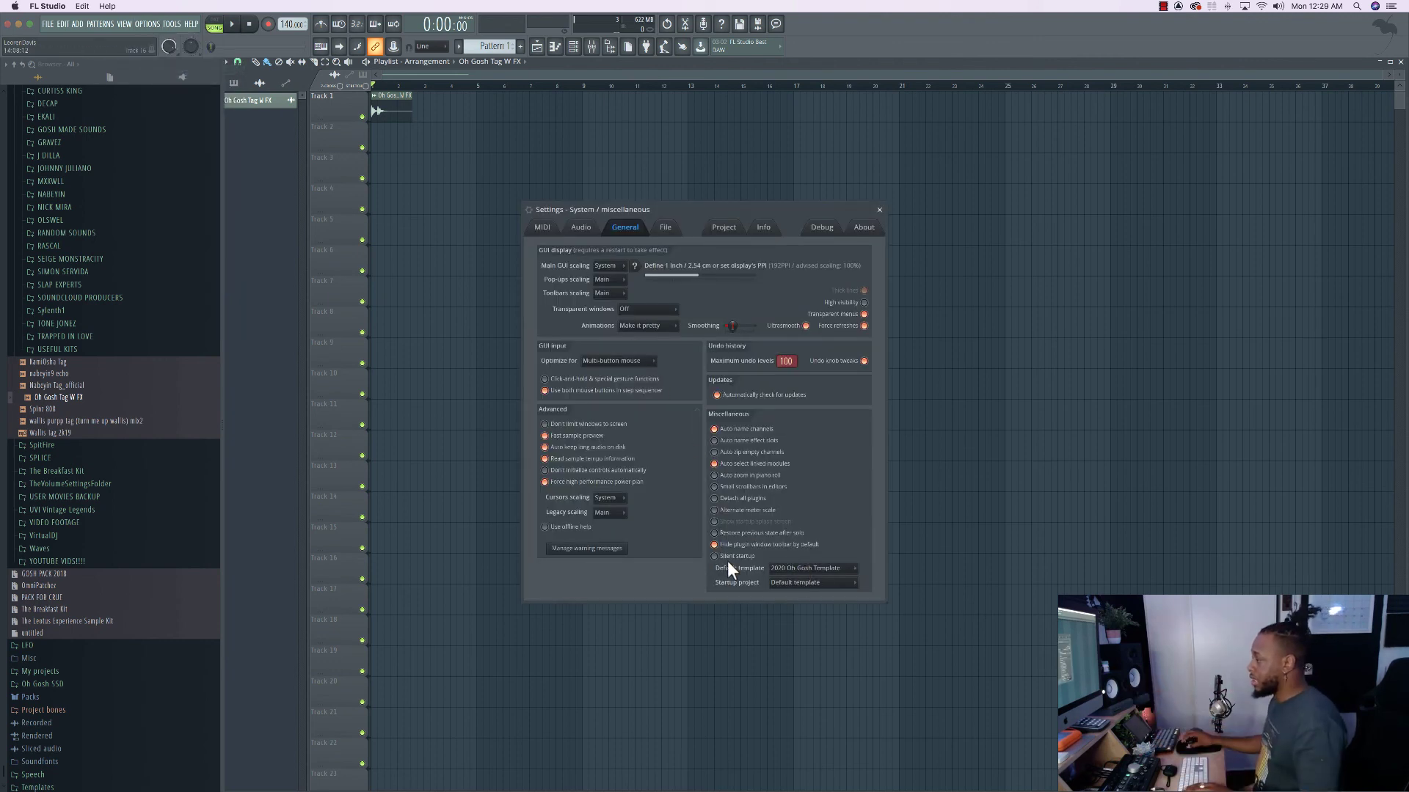
left_click(799, 568)
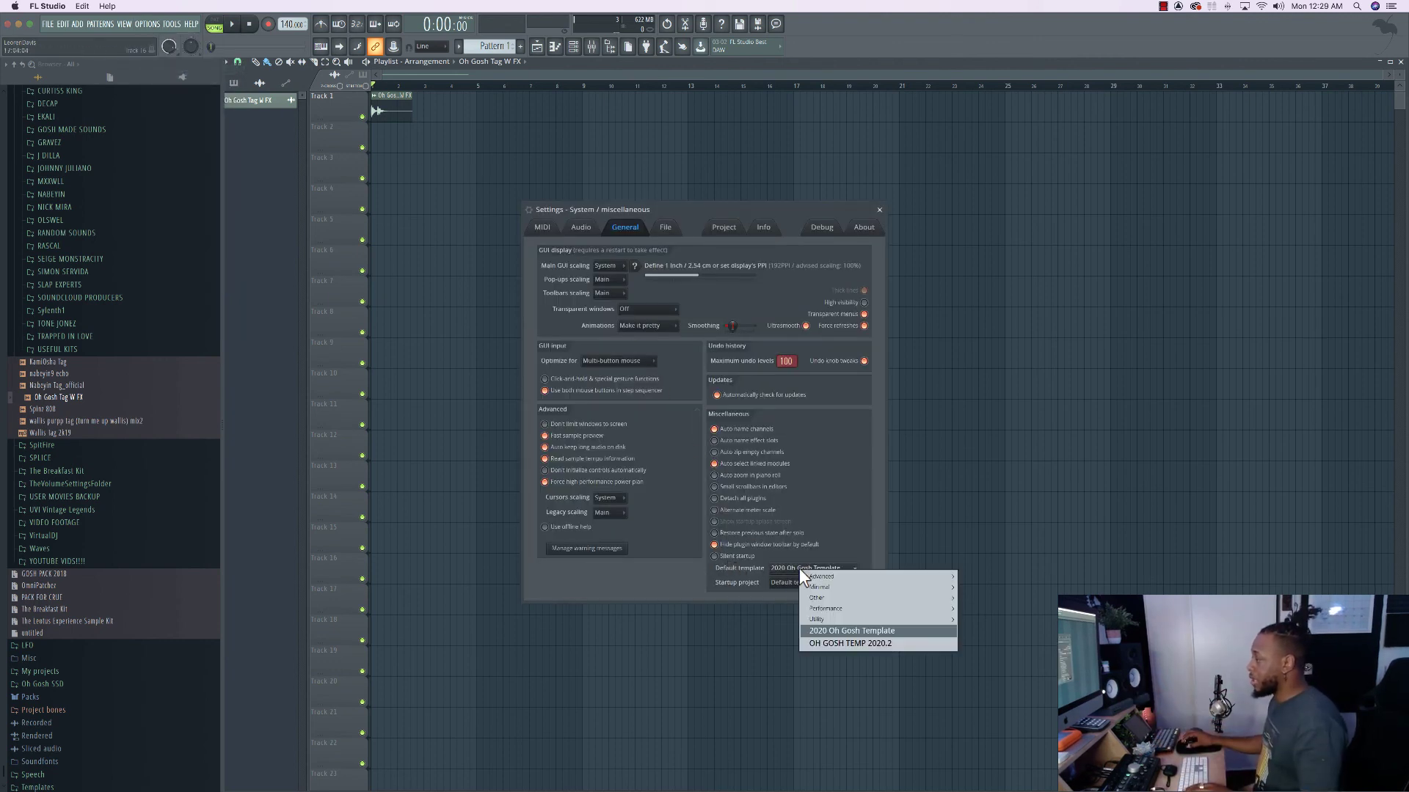
left_click(895, 643)
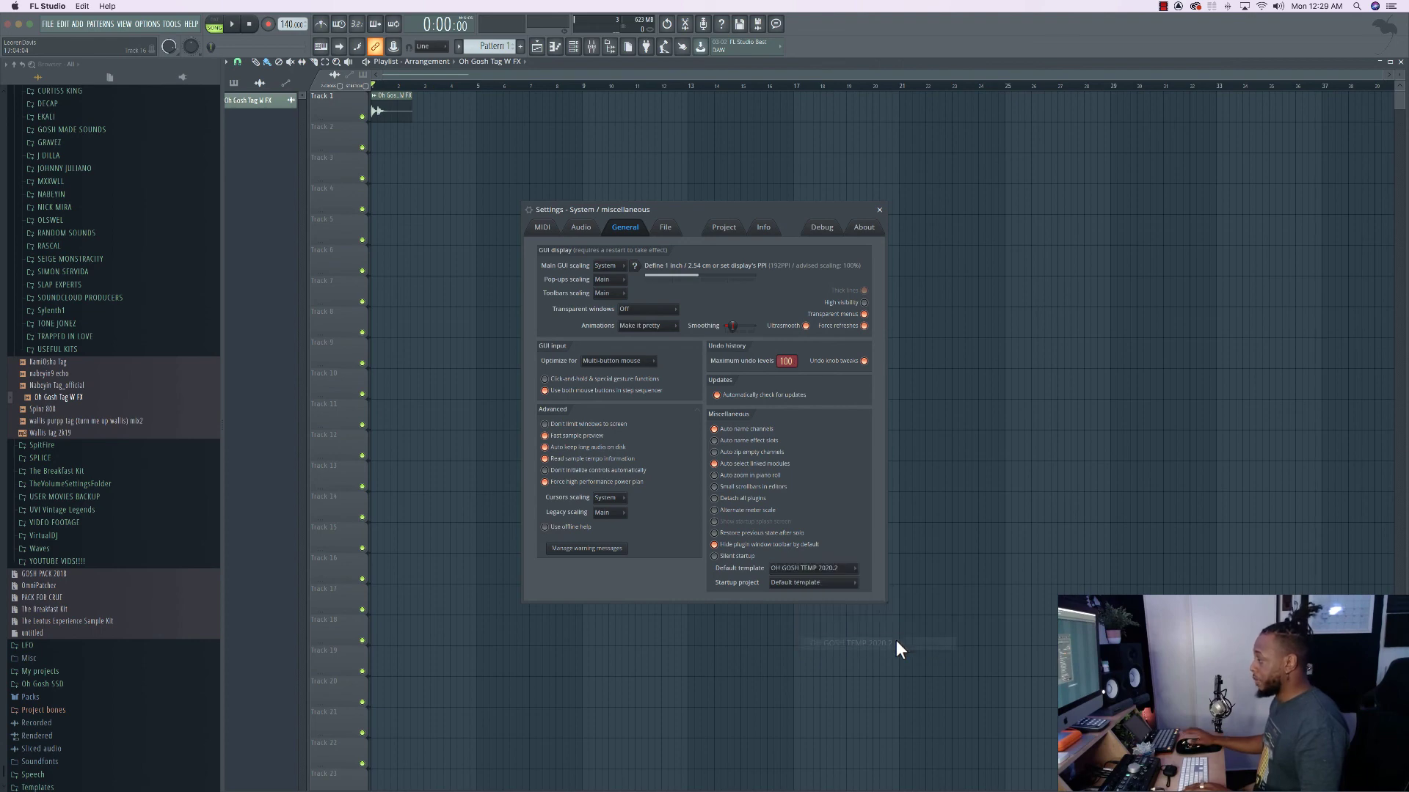
left_click(881, 210)
key("super+n")
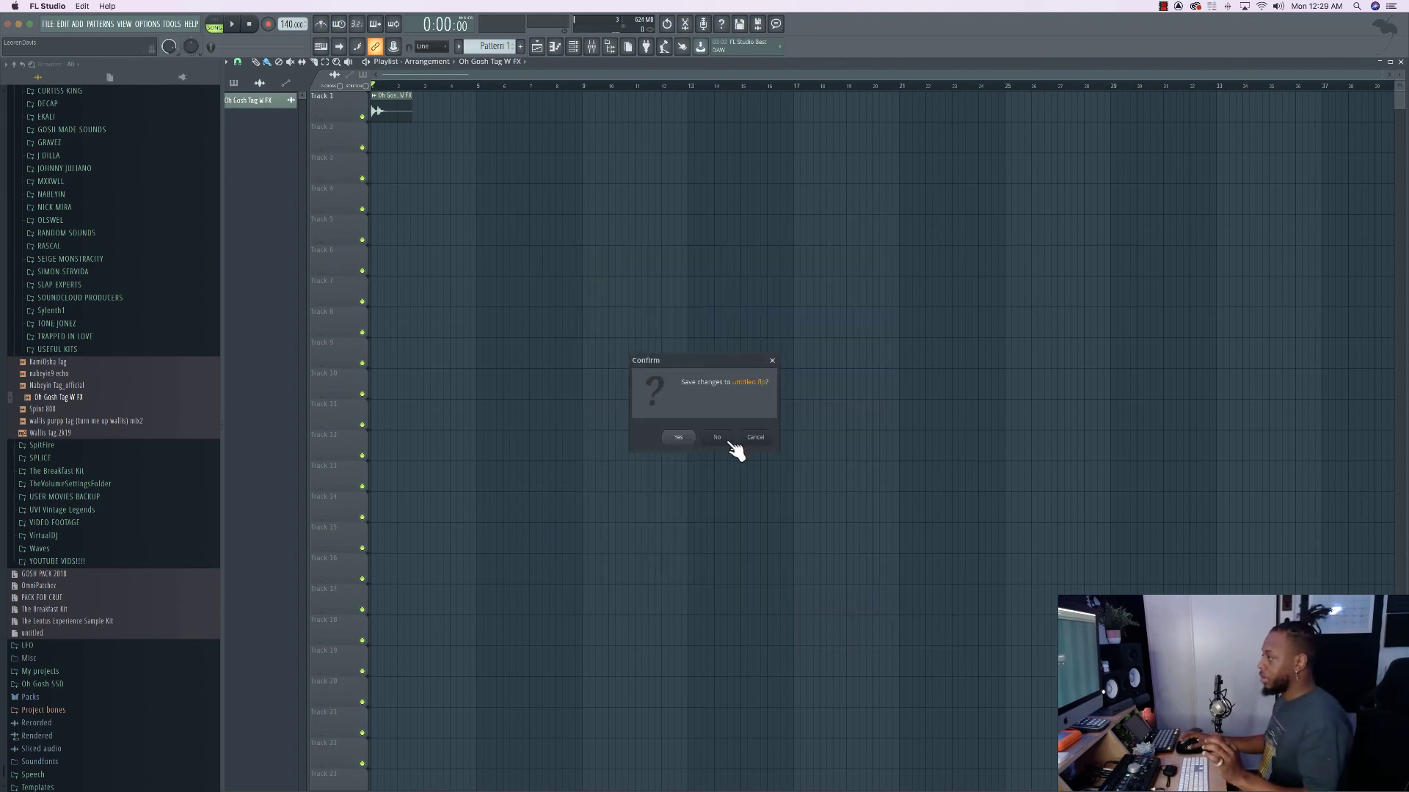
left_click(728, 442)
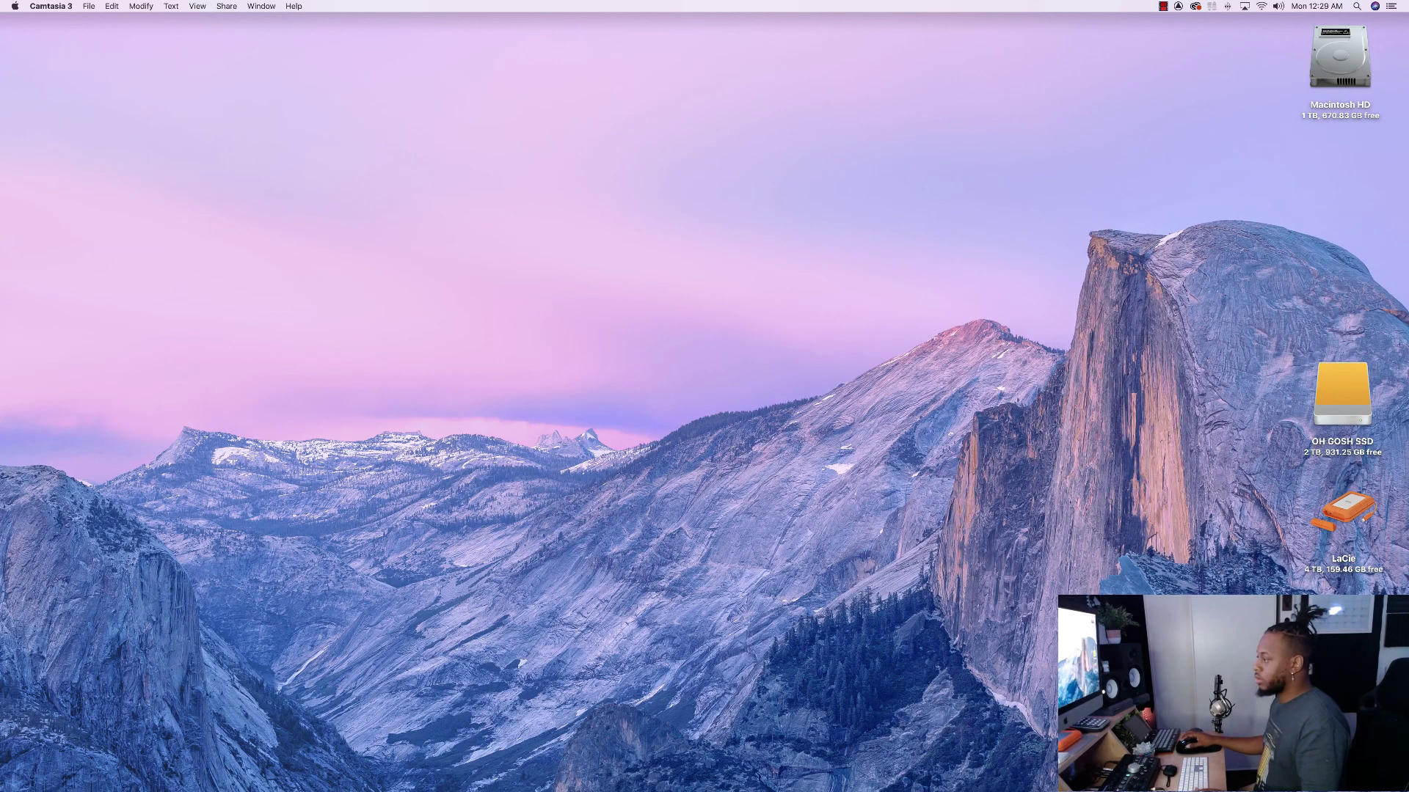
Bring FL Studio back from the Dock and nudge the Mixer window slightly left.
mouse_move(519, 779)
left_click(387, 780)
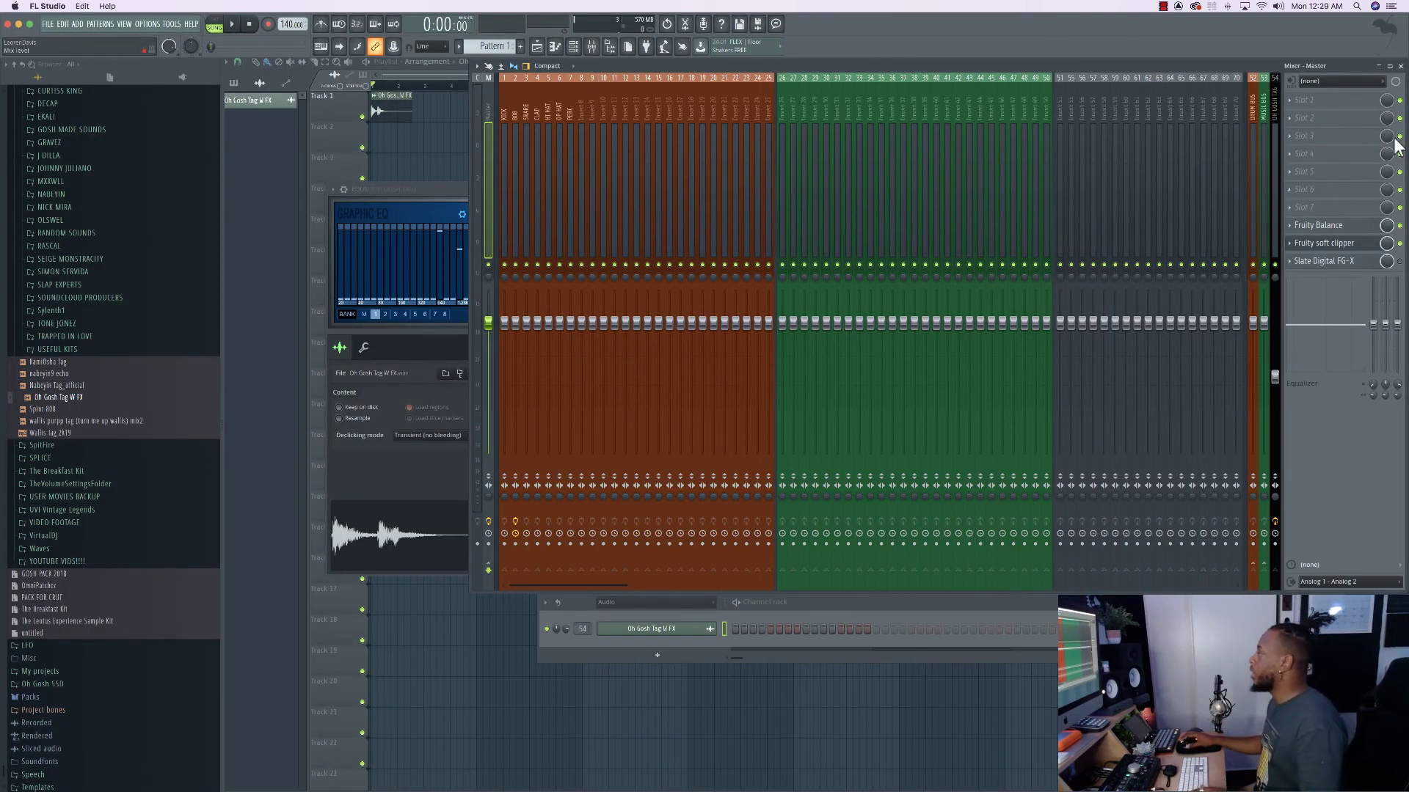
left_click_drag(1249, 69, 1186, 75)
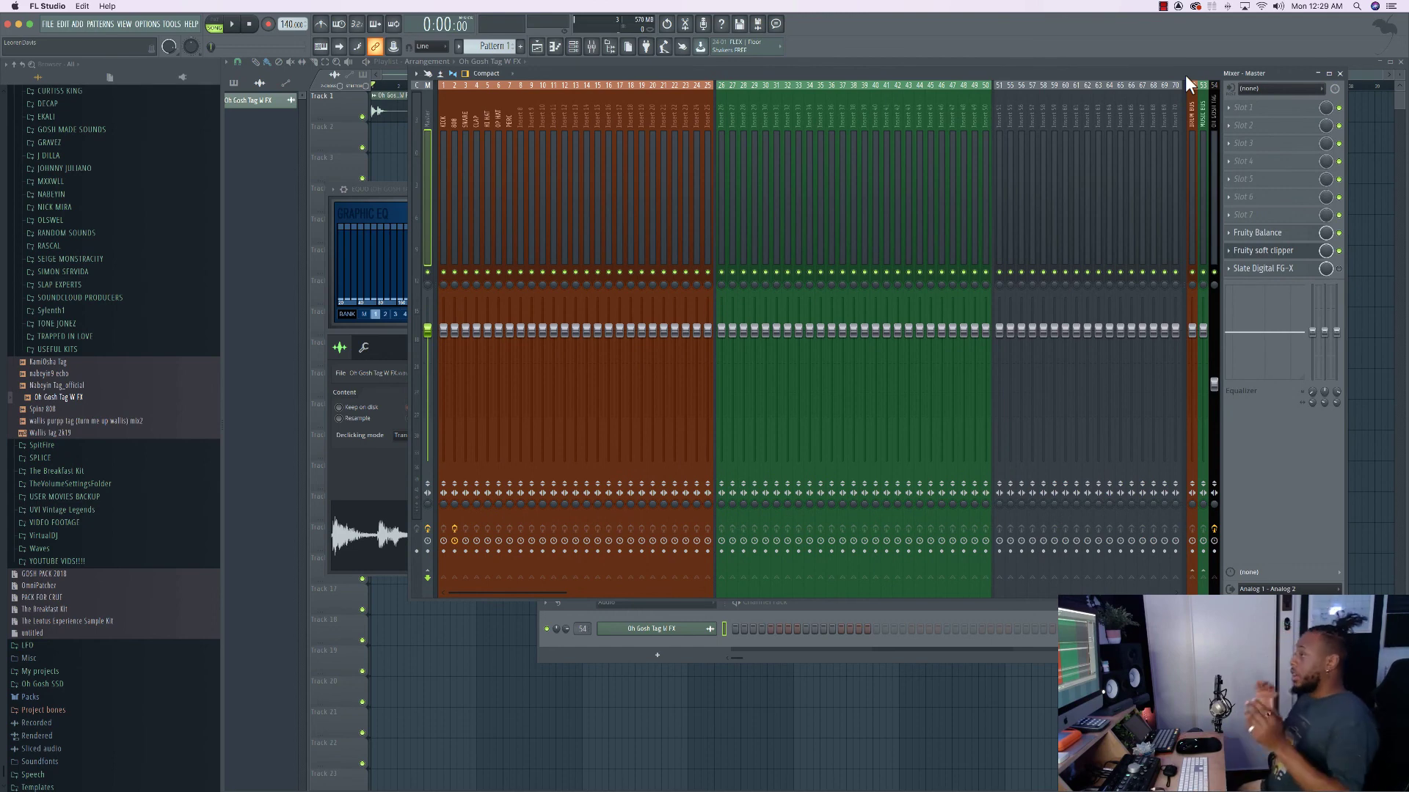